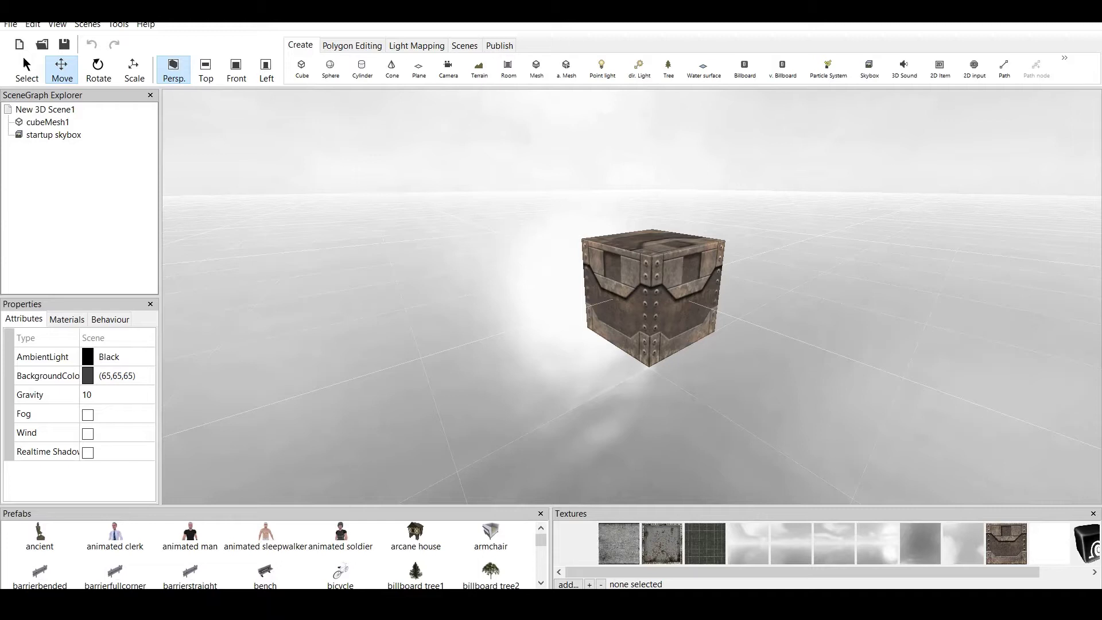
Step: Delete the startup skybox from the scene
scroll(632, 296, down, 10)
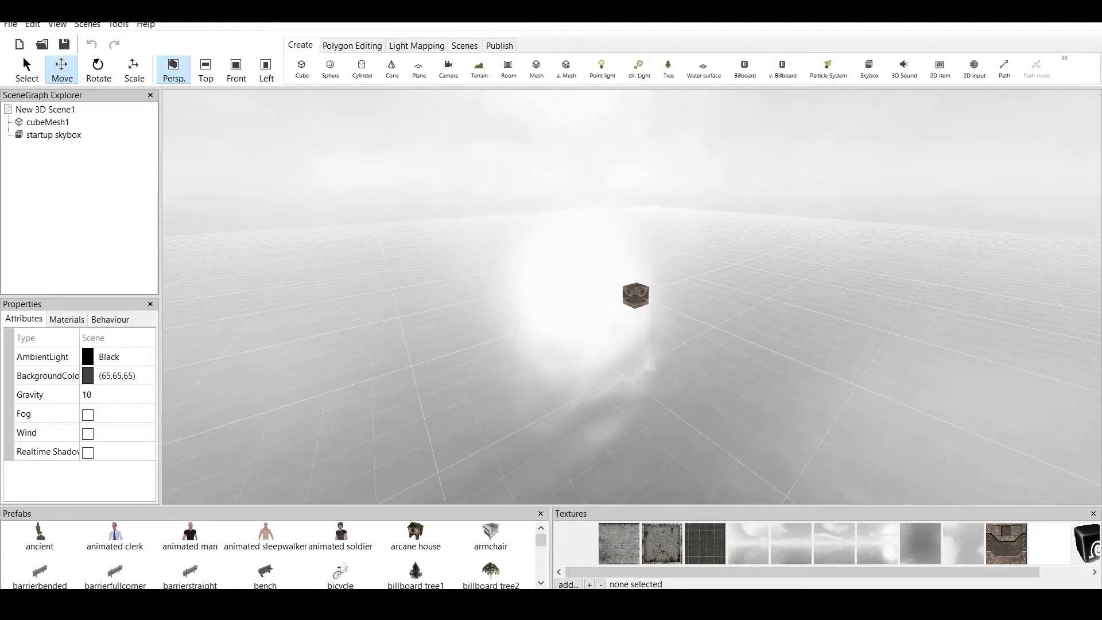
click(53, 135)
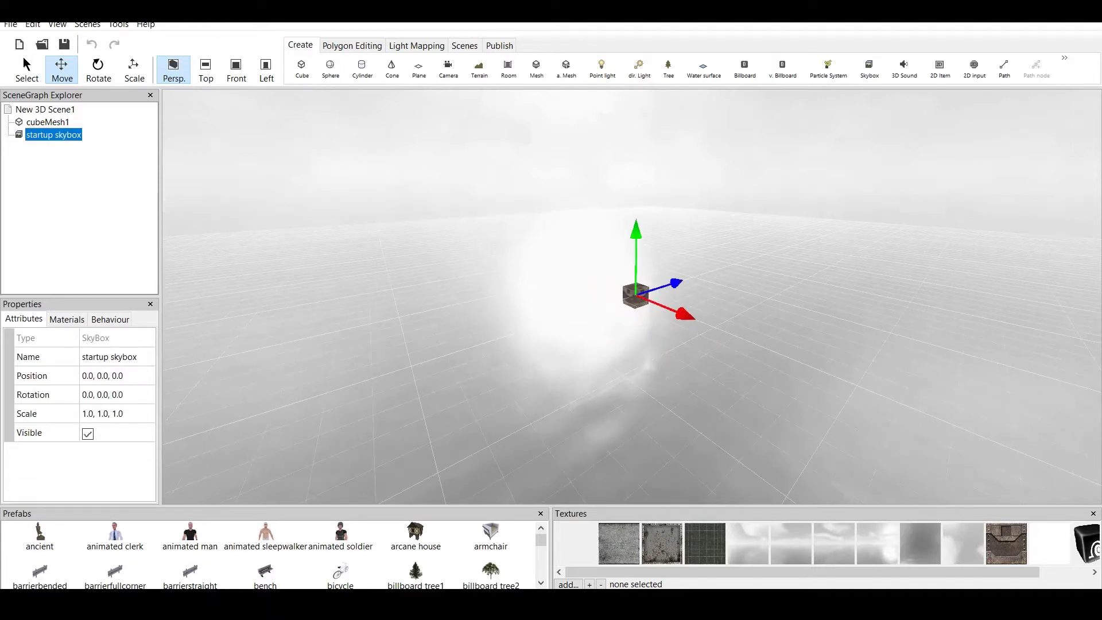
right_click(79, 135)
click(98, 153)
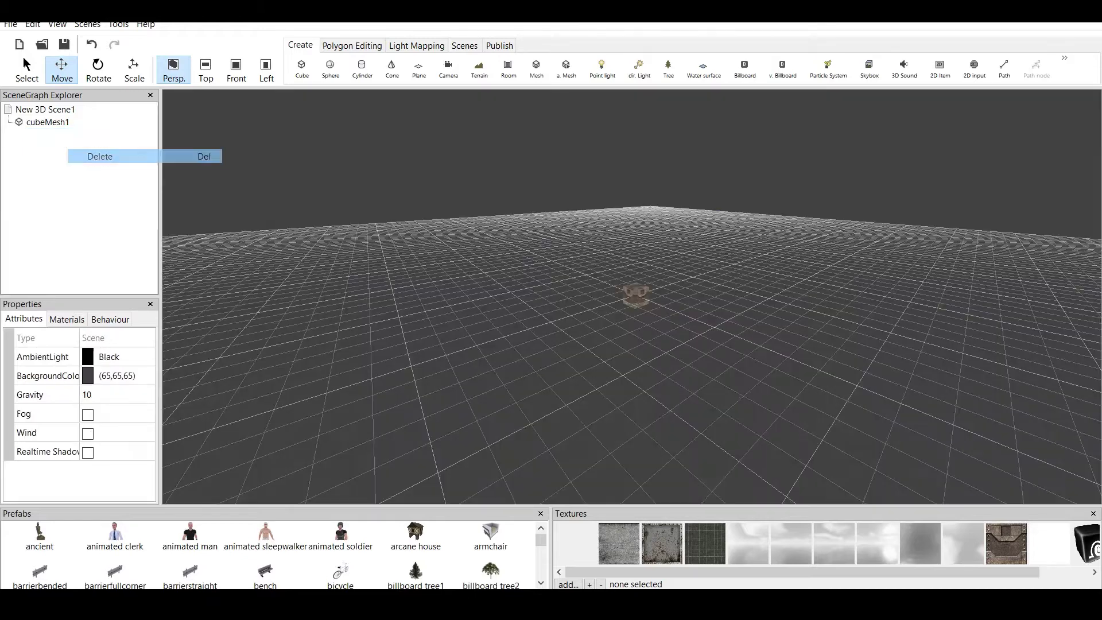
Step: Set the scene's background color to black
scroll(637, 295, up, 3)
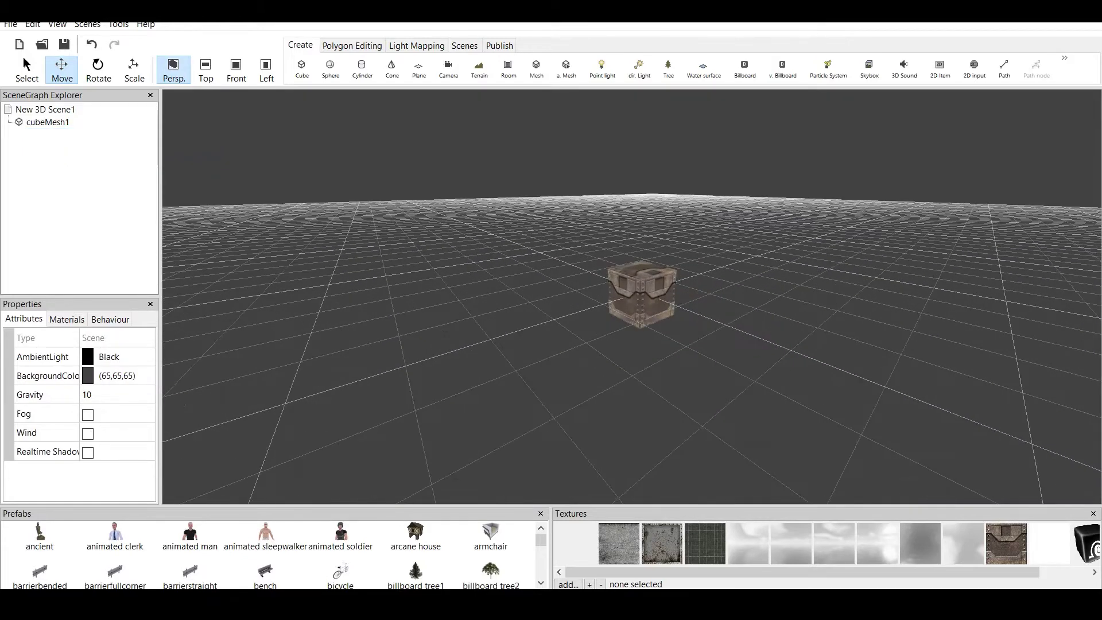
click(117, 376)
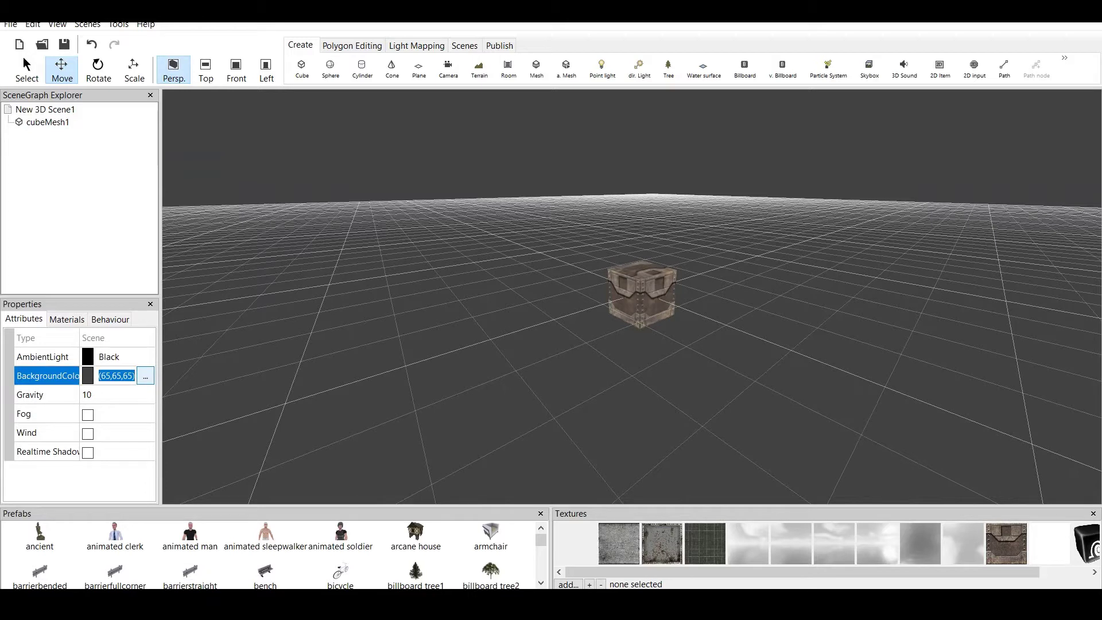
click(145, 375)
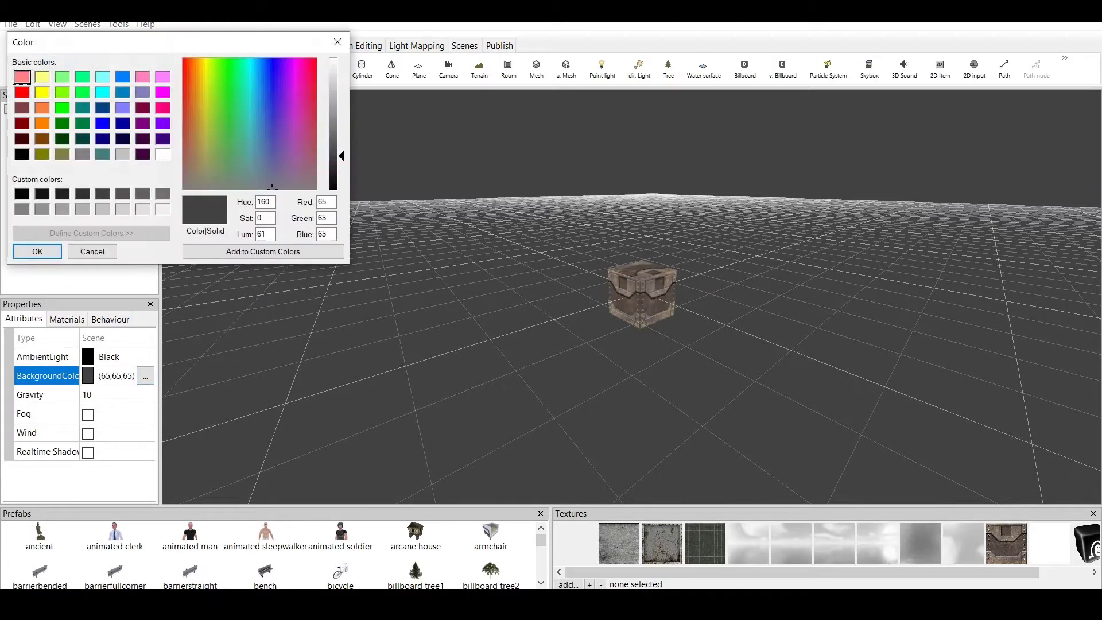
drag(341, 156, 342, 190)
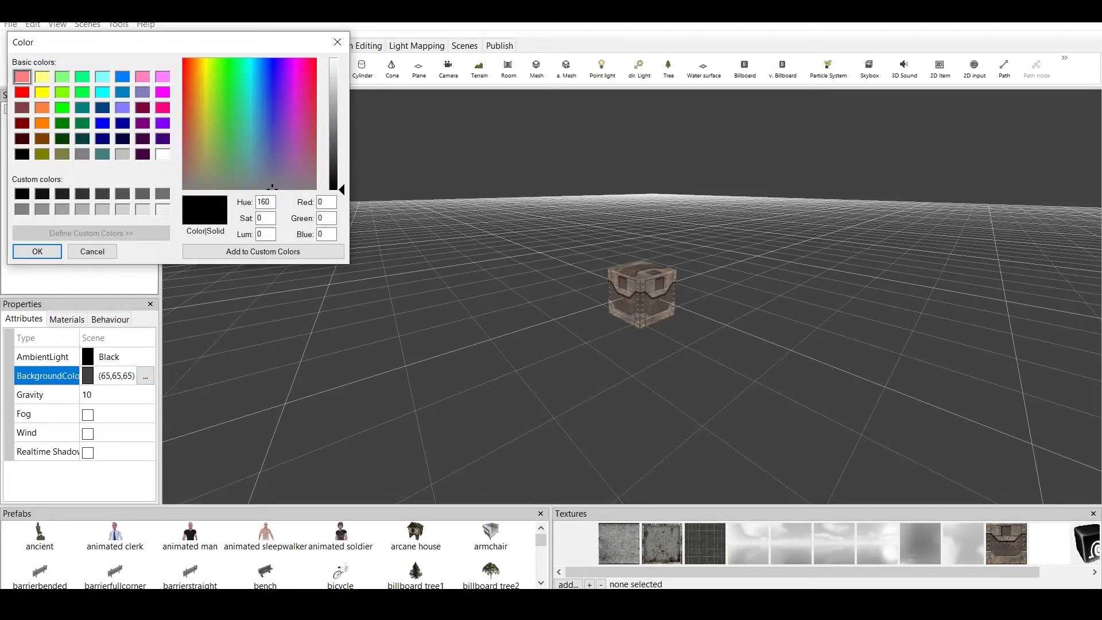
click(37, 252)
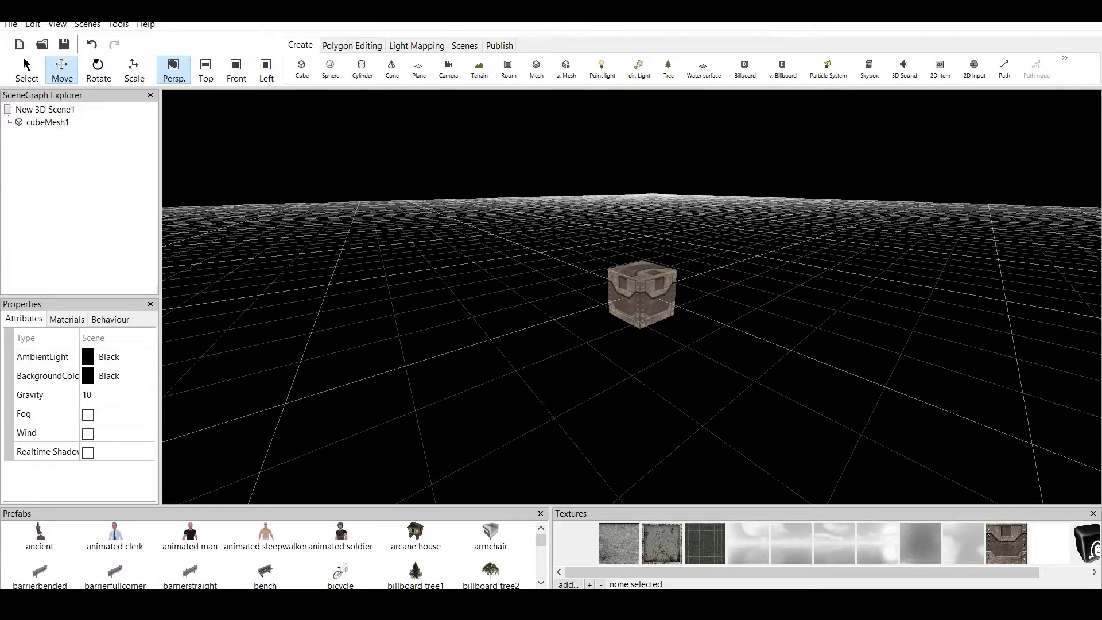
Step: Set the scene's background color to light grey (239,239,239)
click(47, 376)
click(145, 376)
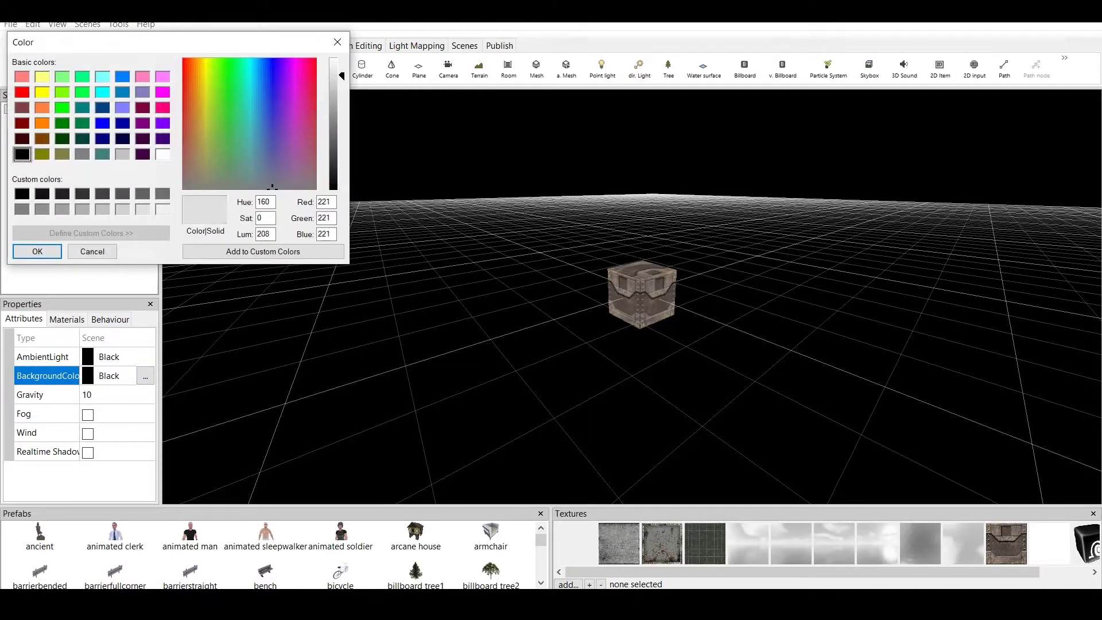
drag(341, 75, 341, 67)
click(37, 251)
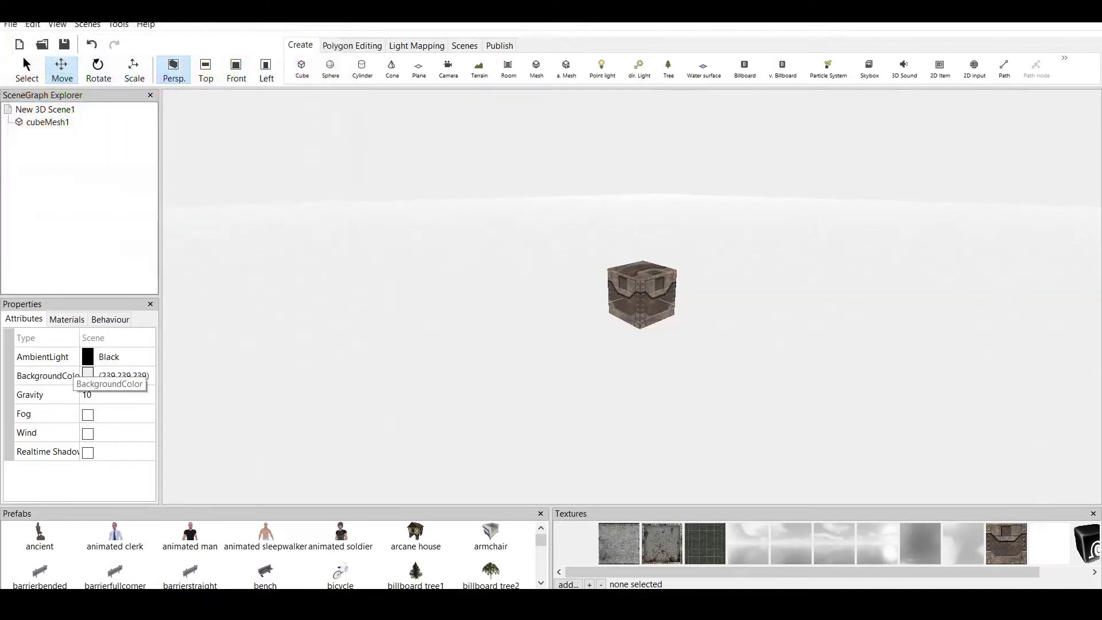
Step: Set the scene's background color to bright green (151,233,29)
click(70, 375)
click(145, 375)
drag(199, 82, 214, 82)
drag(341, 67, 341, 122)
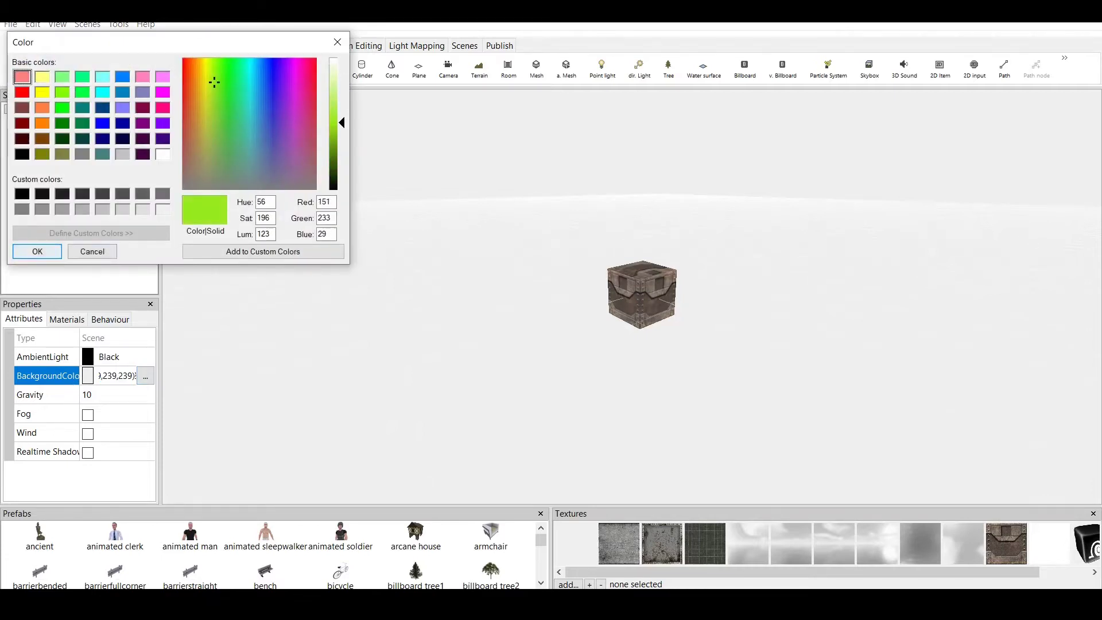
click(38, 251)
scroll(631, 296, down, 2)
scroll(632, 296, up, 3)
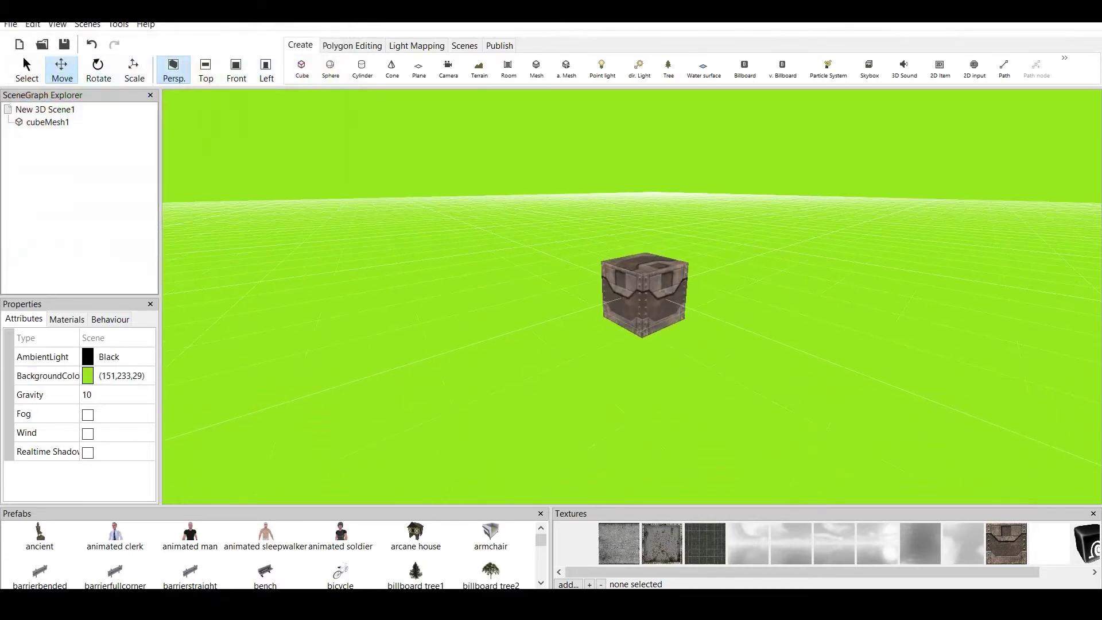
scroll(642, 295, down, 2)
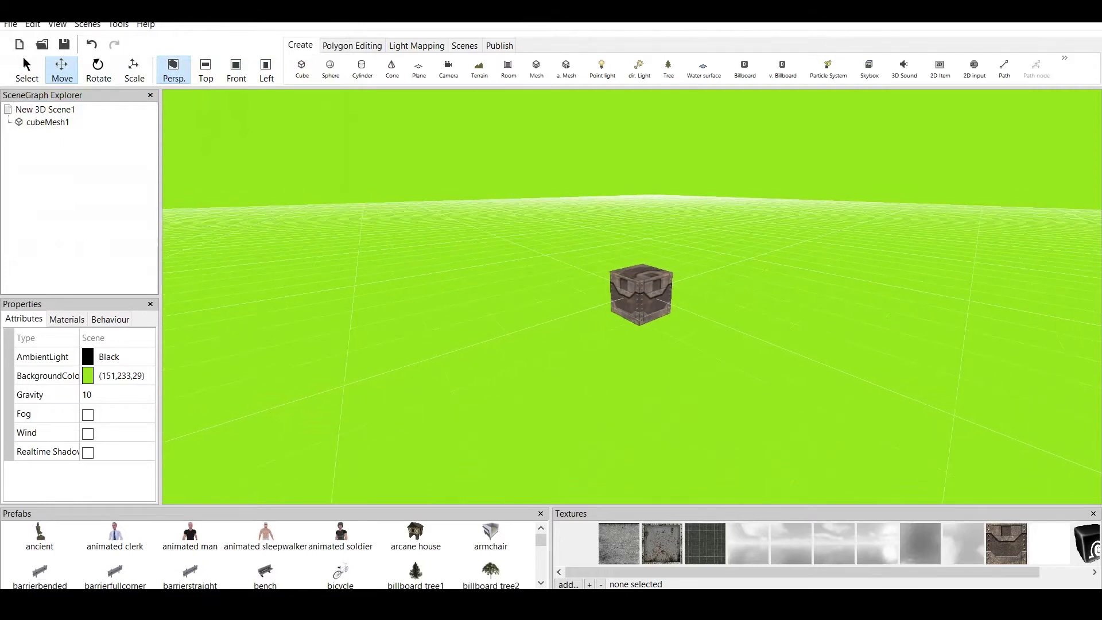
Step: Delete the default crate-textured cube from the scene
click(641, 294)
right_click(638, 286)
click(672, 307)
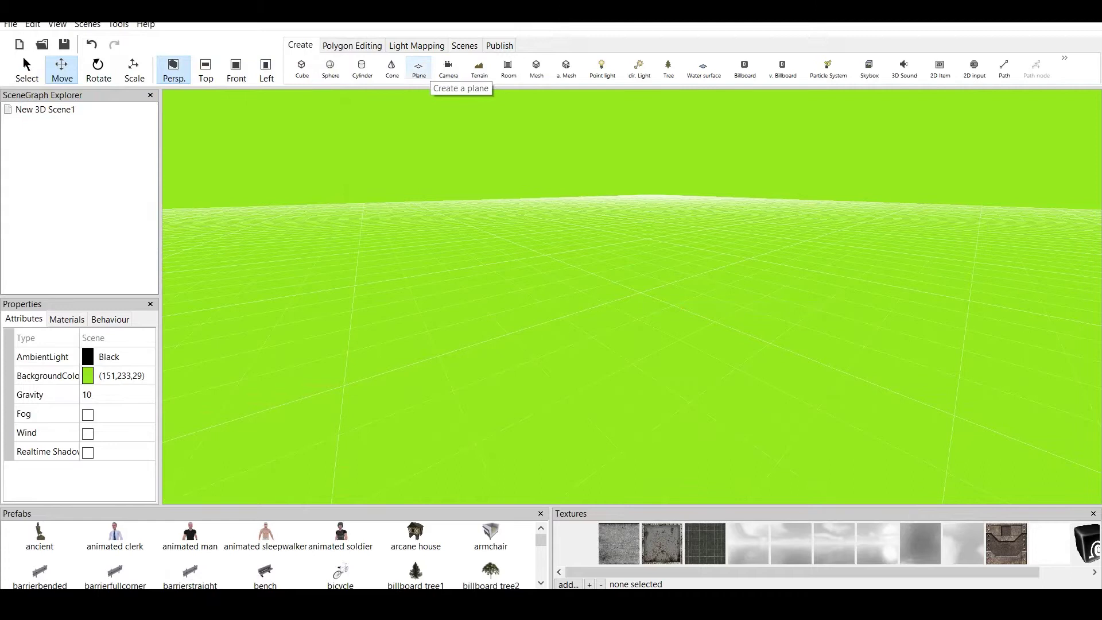
Step: Create a terrain with flat topology, side length 1500, tile size 20, and both trees and grass enabled
click(419, 68)
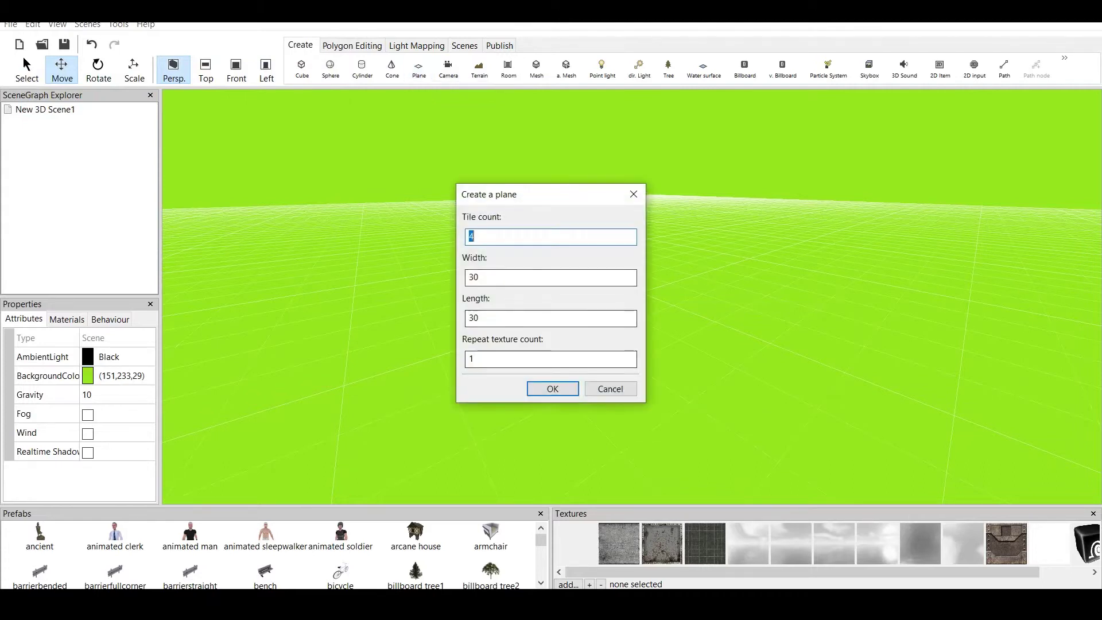
click(634, 194)
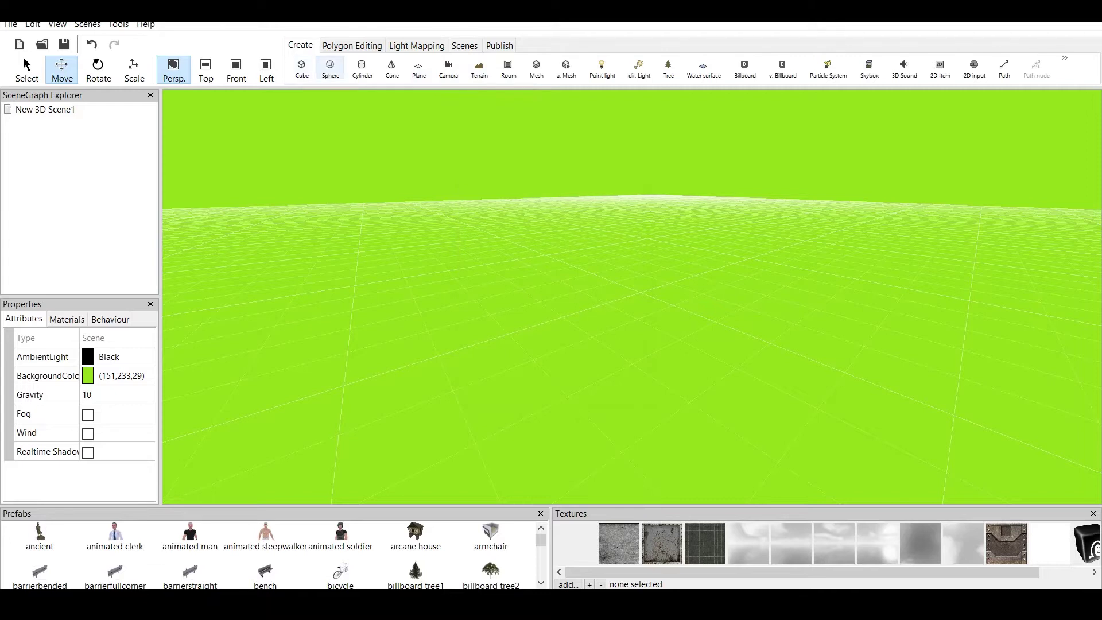
click(479, 67)
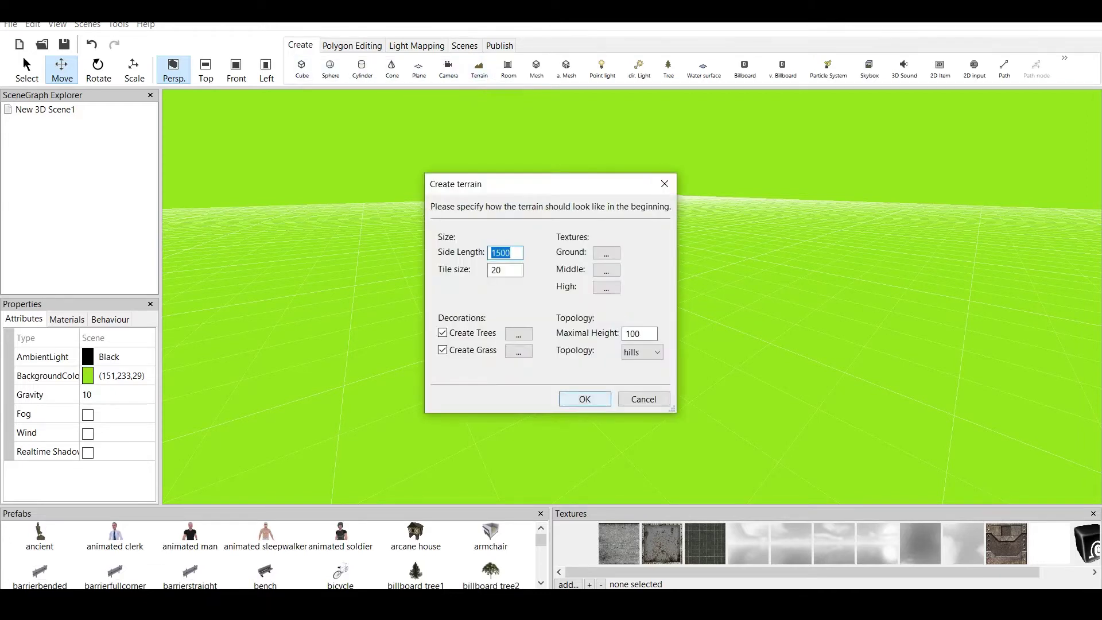
click(642, 352)
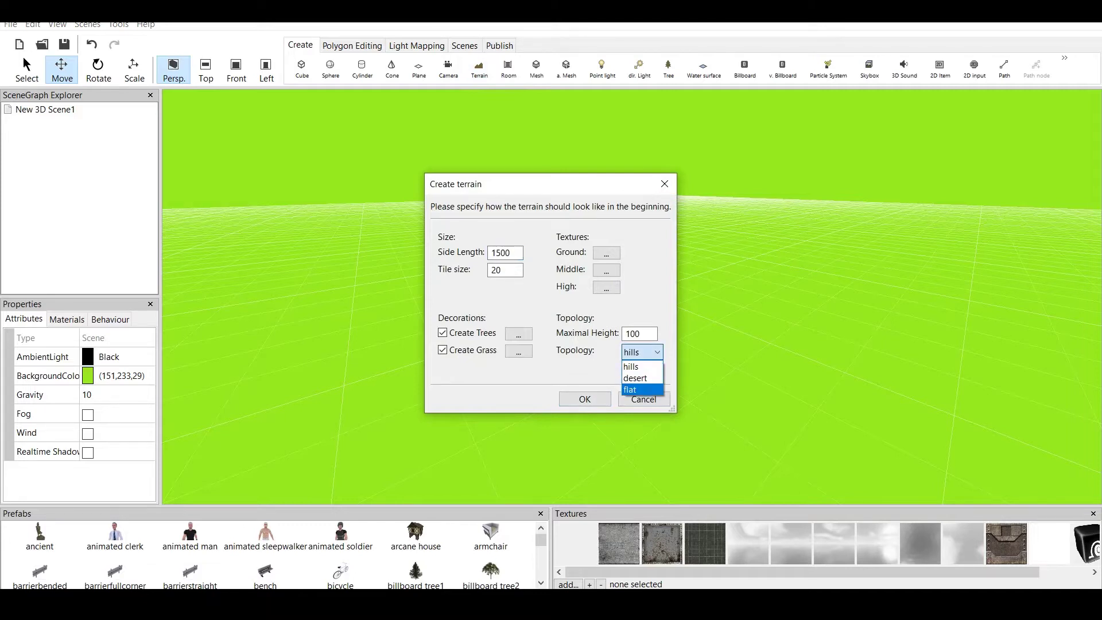
click(642, 390)
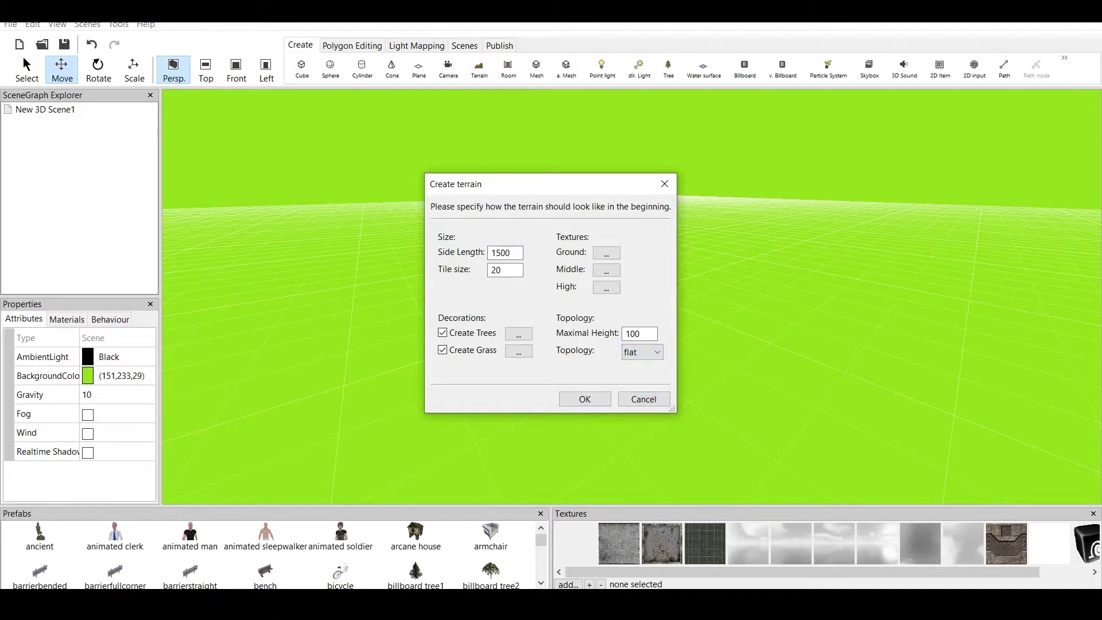
key(Return)
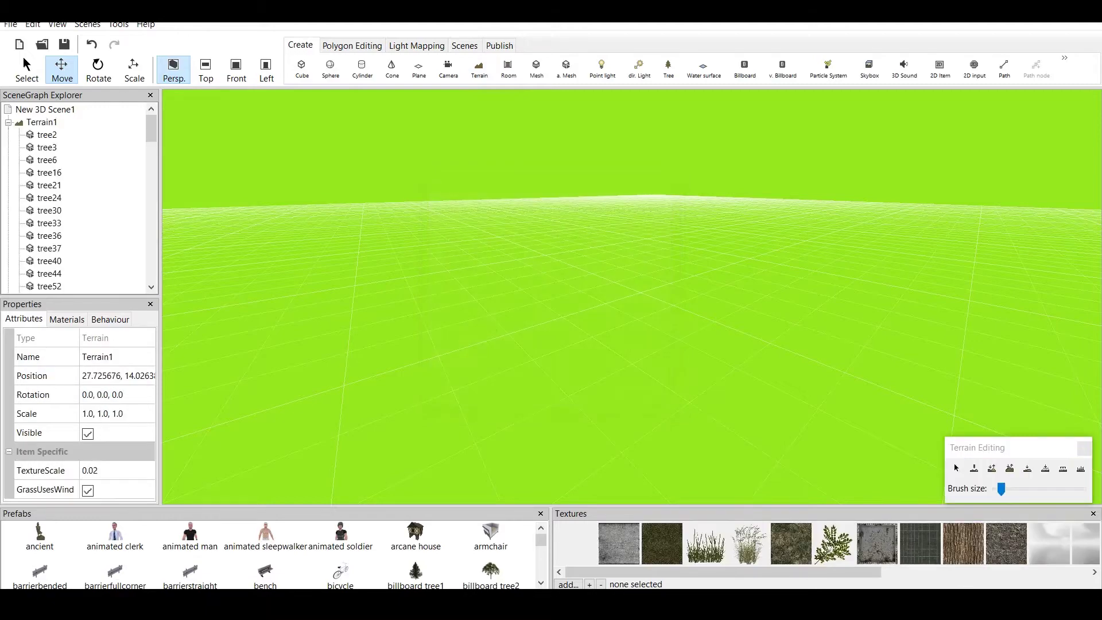
scroll(632, 297, up, 5)
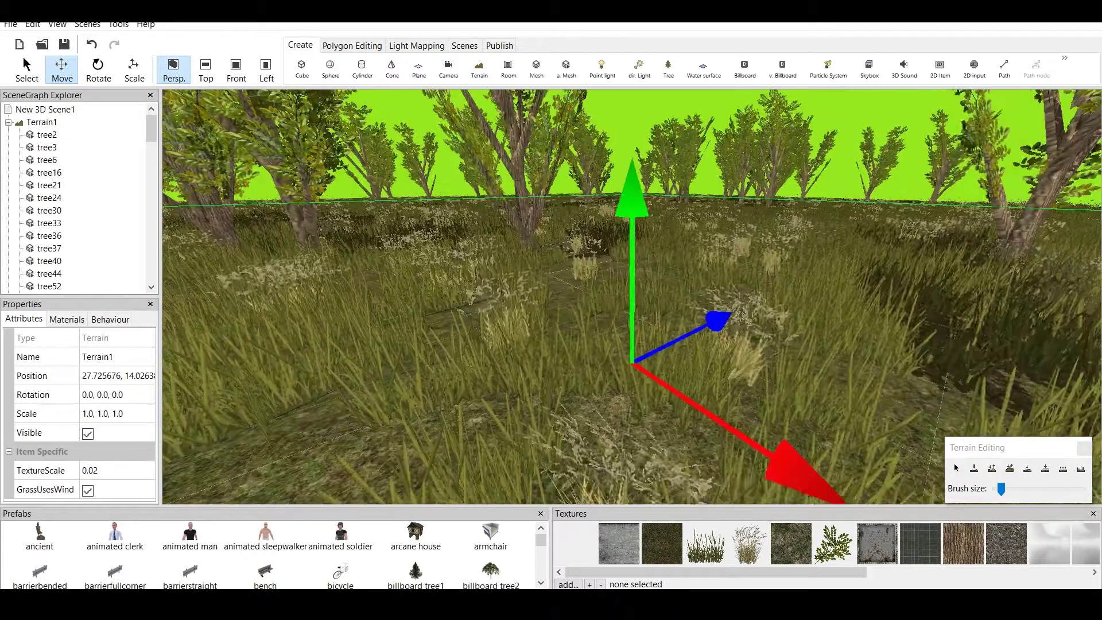
Step: Add a First Person Shooter camera that collides against geometry and is the first active camera when the scene starts
scroll(632, 297, down, 5)
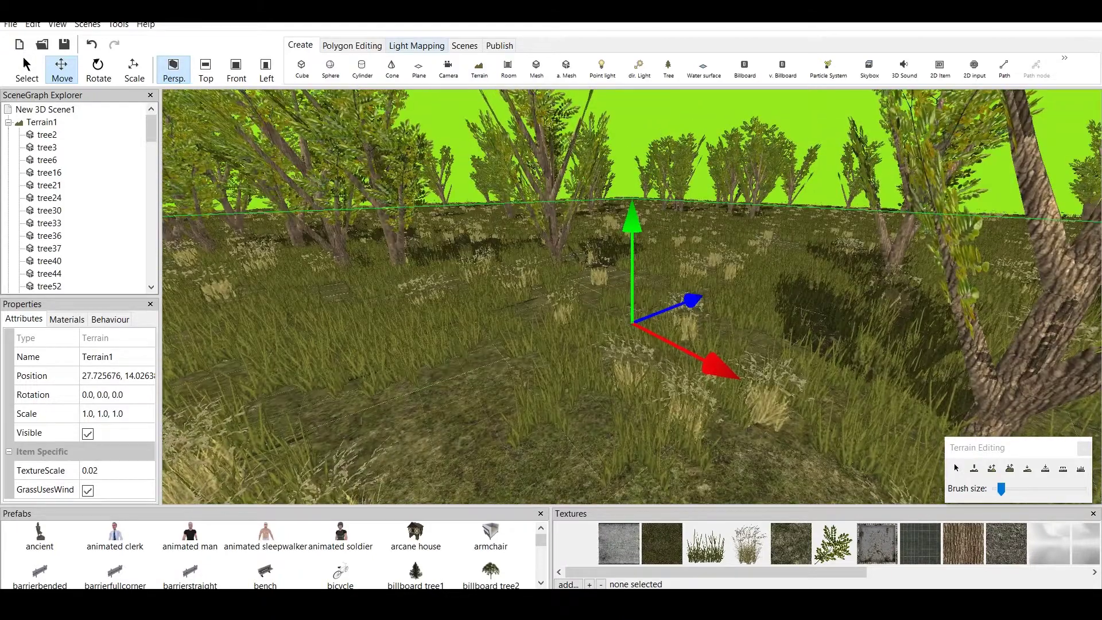
click(448, 68)
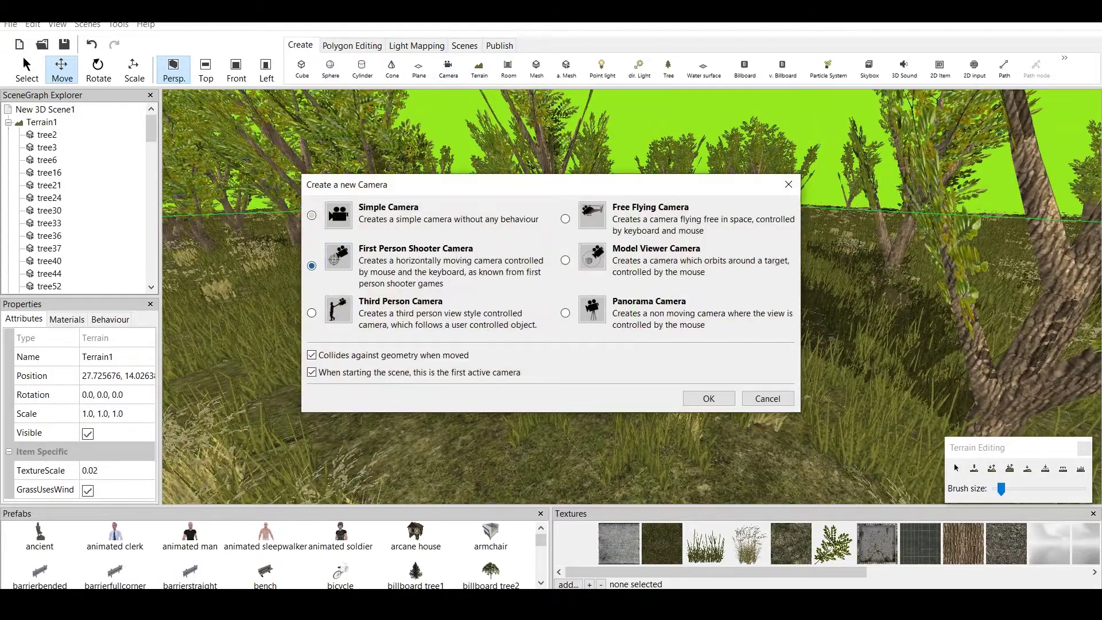
key(Return)
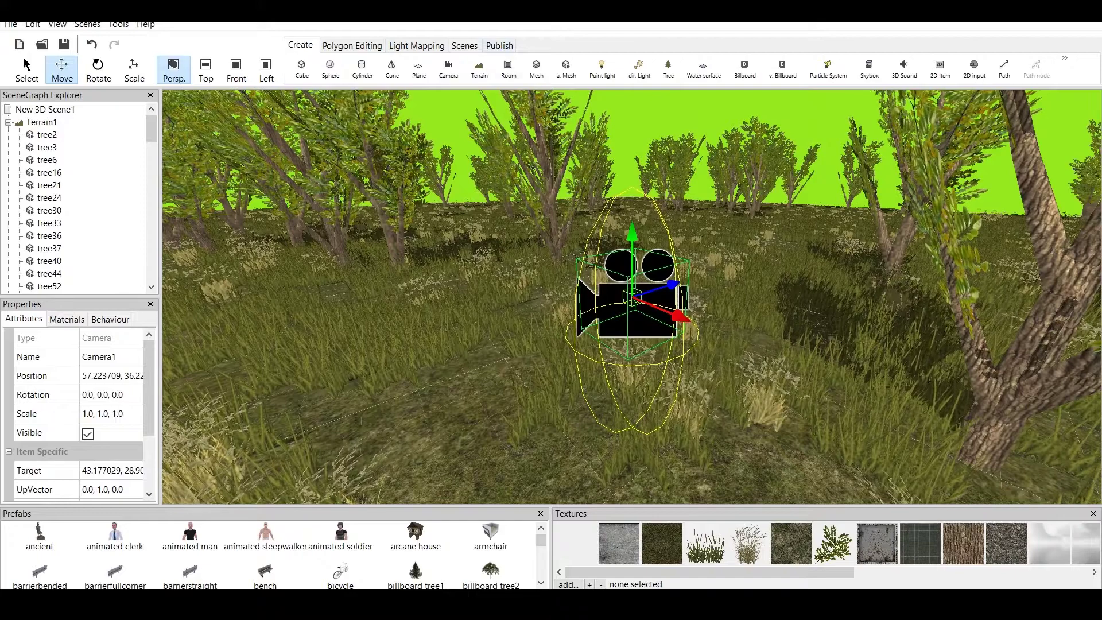
Step: Test-run the scene as a Windows application to check the view from the new camera, and close the test
click(500, 45)
click(440, 68)
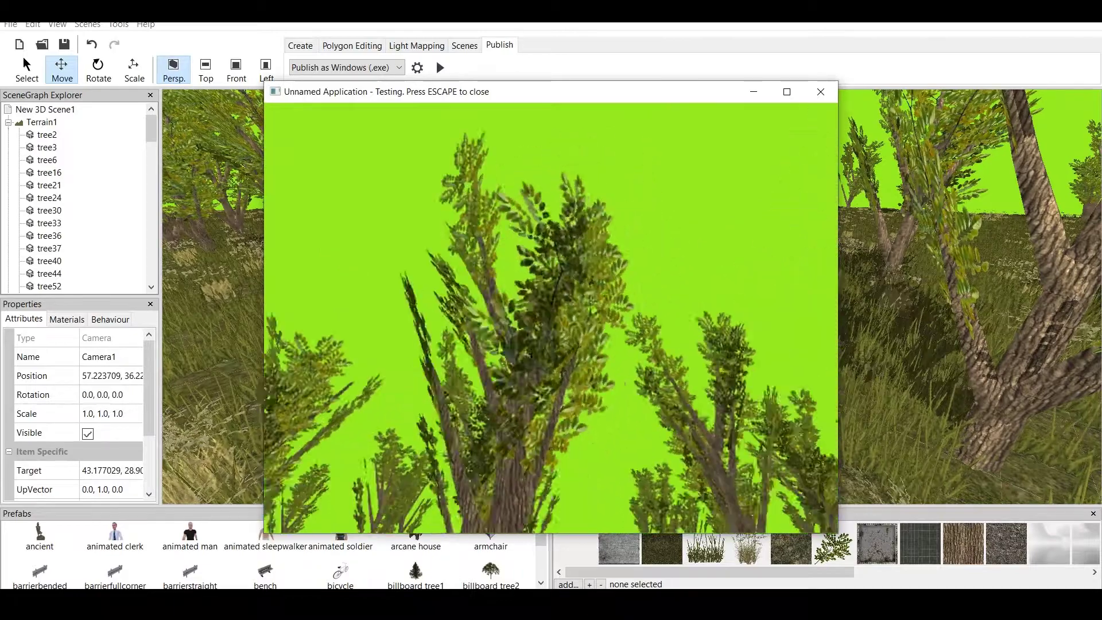
key(Escape)
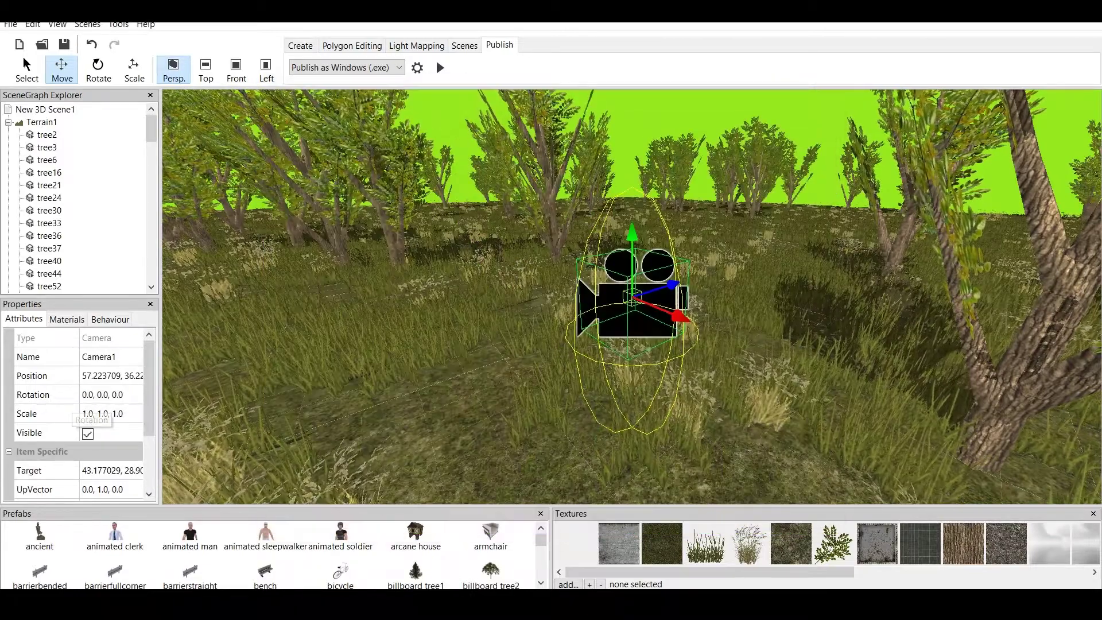
Step: Set the 3D scene's background color to near-black (7,12,1)
click(42, 122)
click(45, 109)
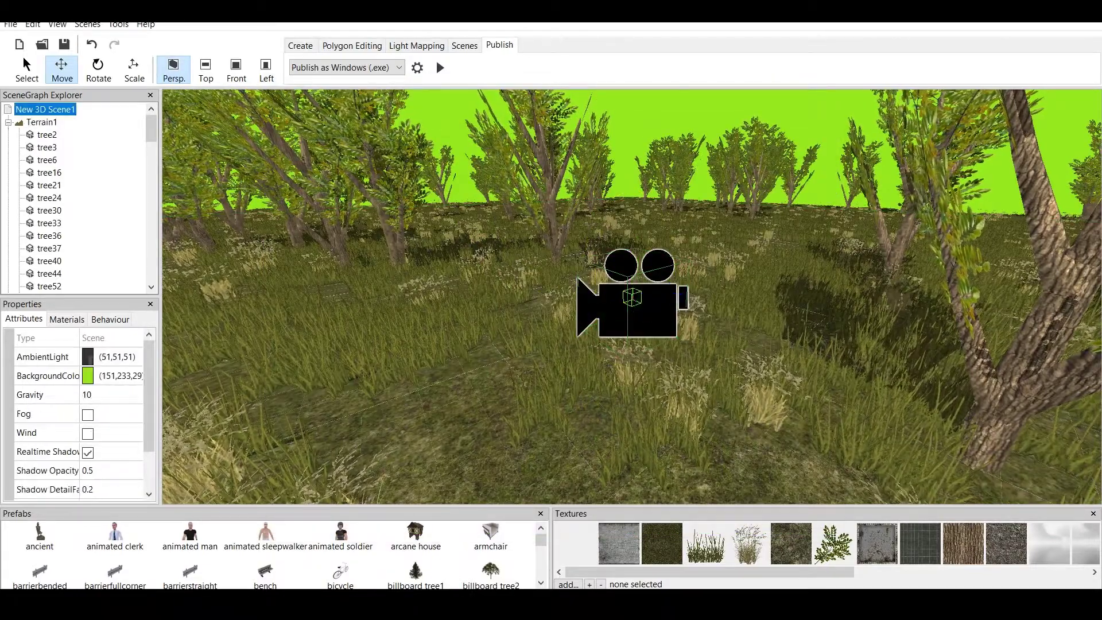
click(108, 376)
click(133, 376)
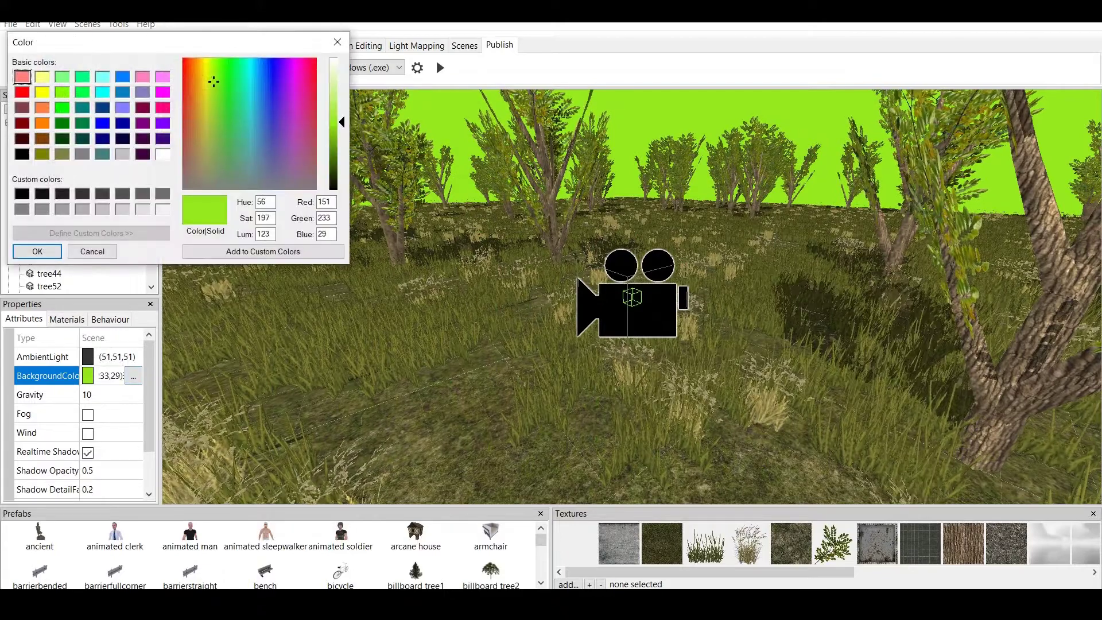
drag(341, 123, 341, 187)
click(37, 251)
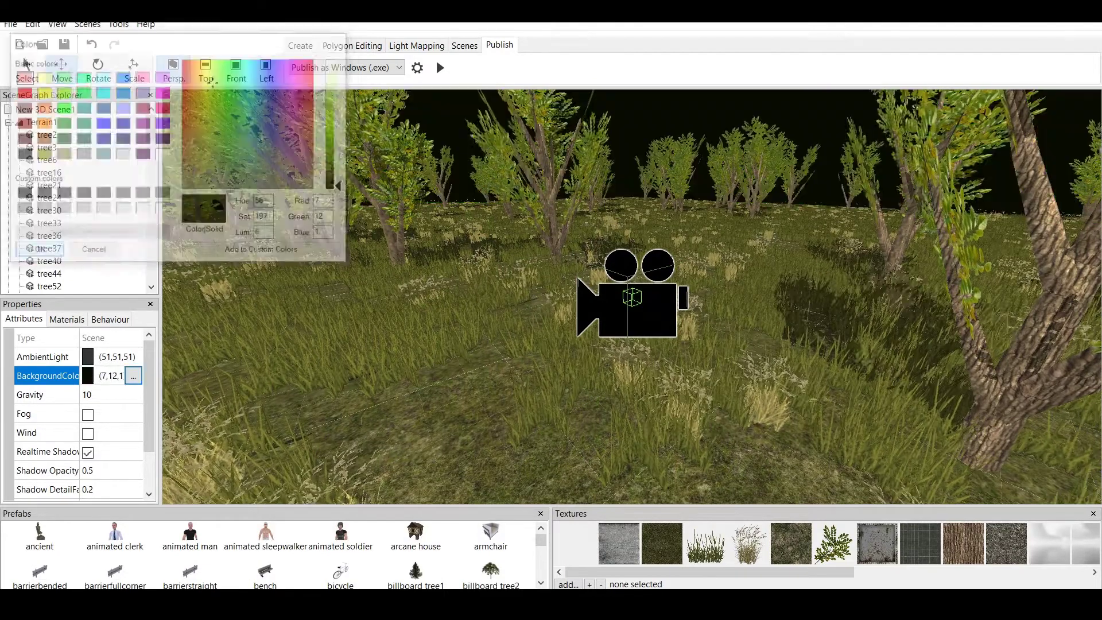
Step: Test-run the scene as a Windows application, walk among the trees to examine the dark background, and close the test
click(438, 66)
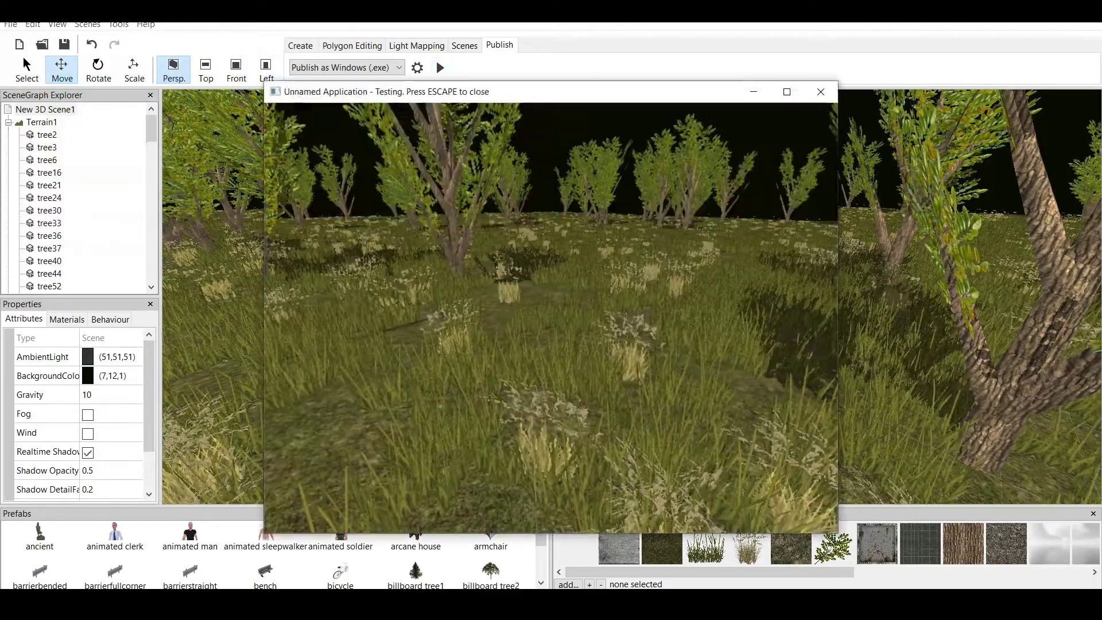
key(w)
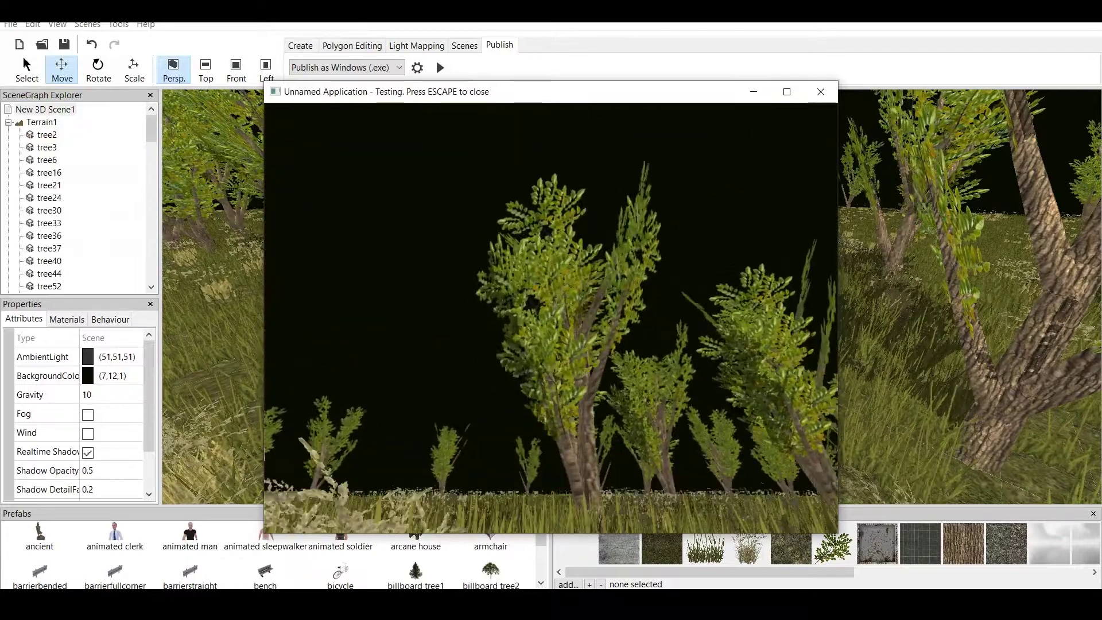
key(w)
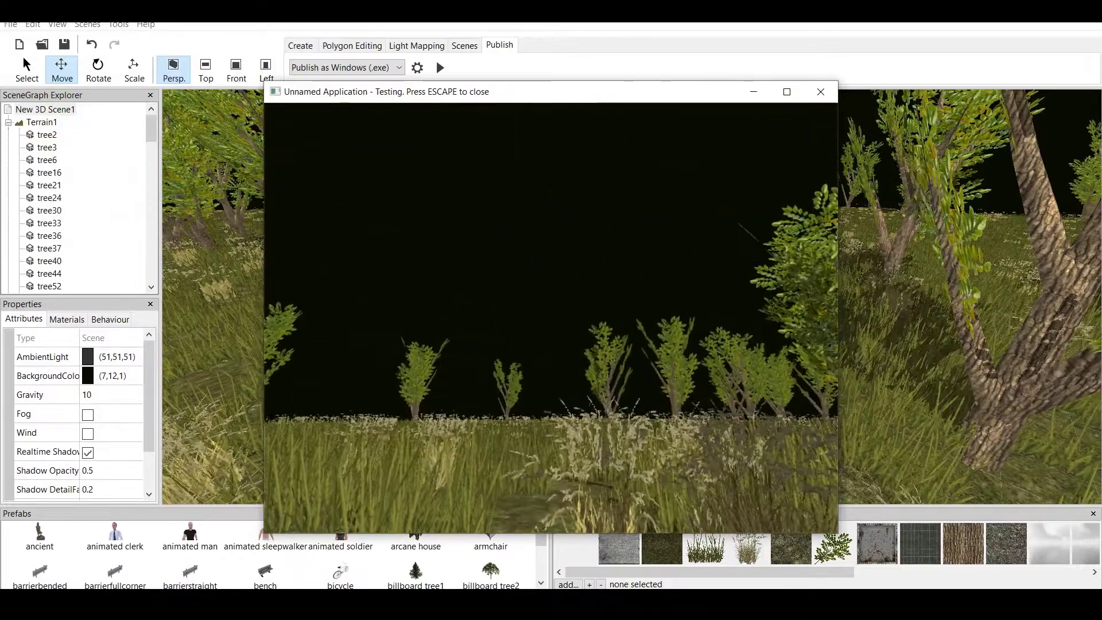
key(Up)
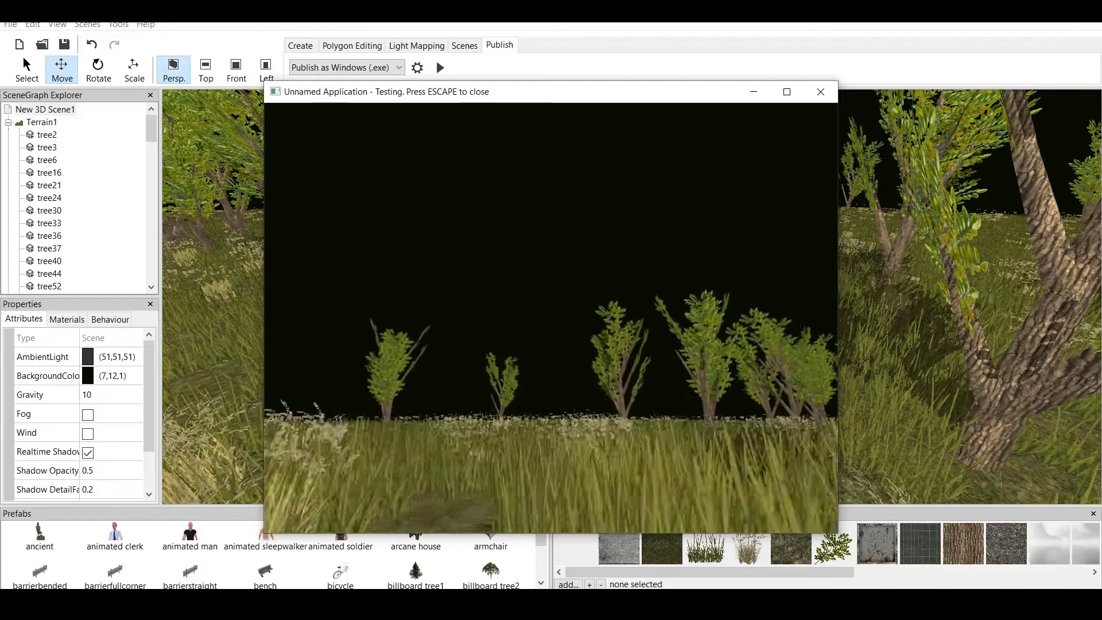
key(w)
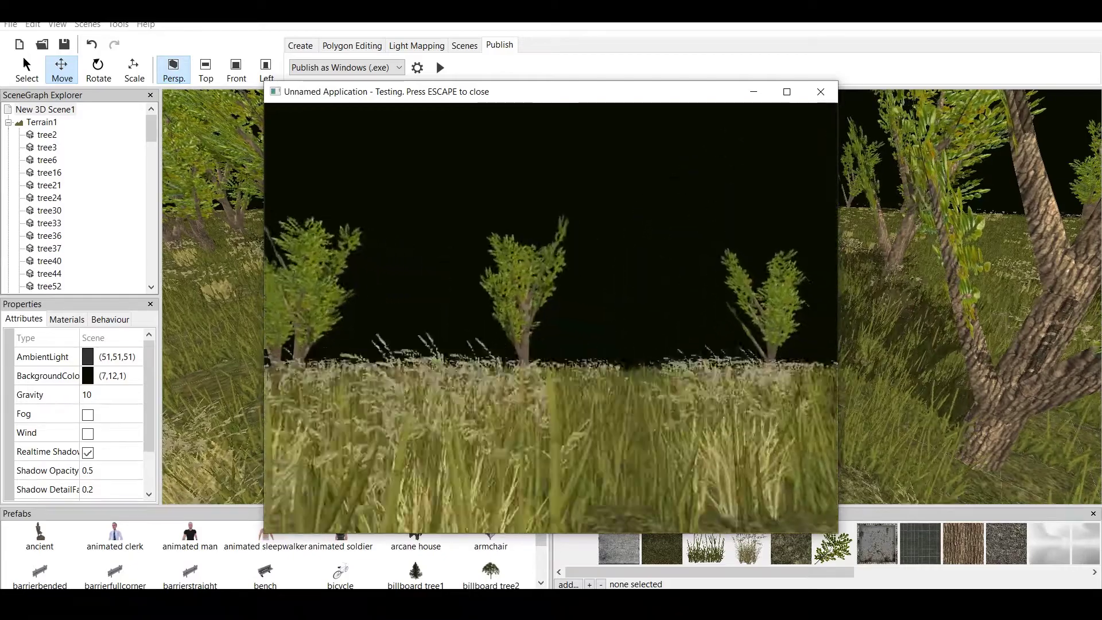
key(w)
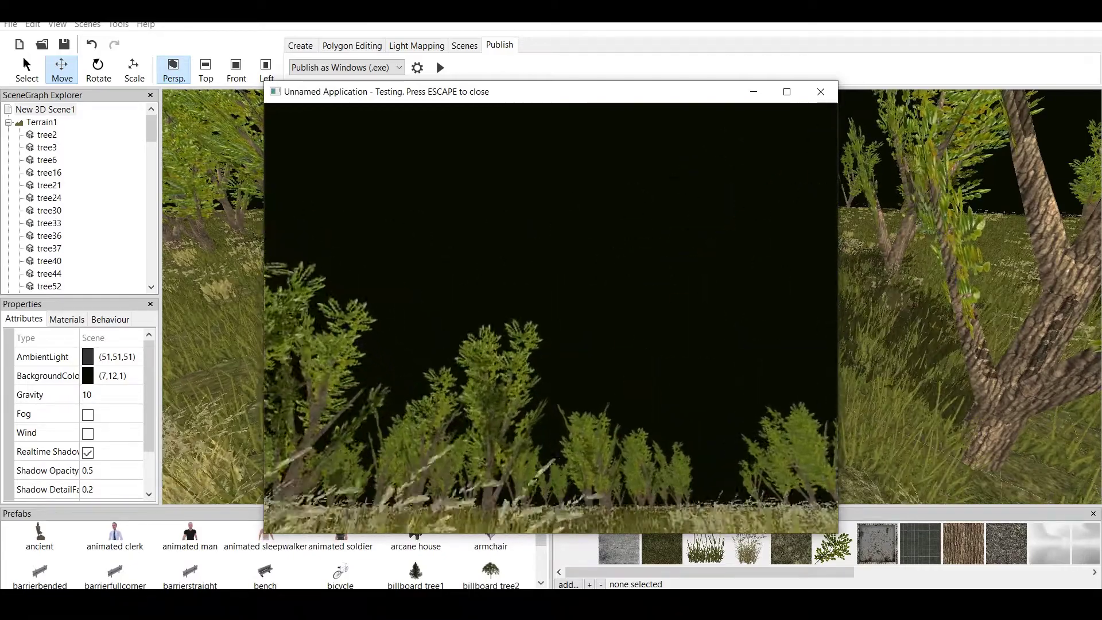
key(Up)
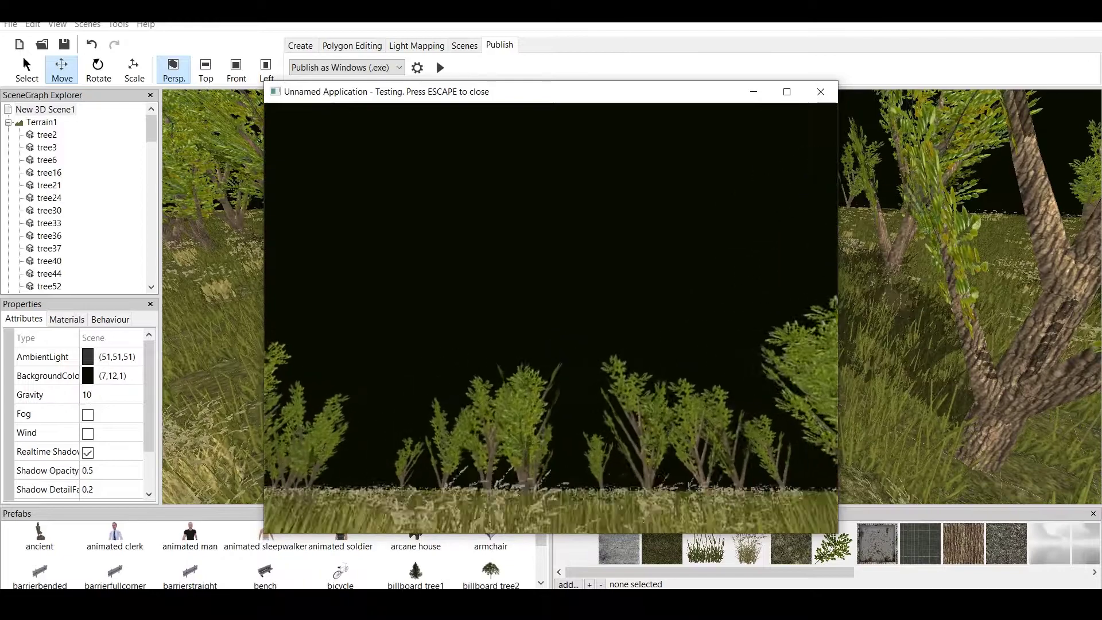
key(Down)
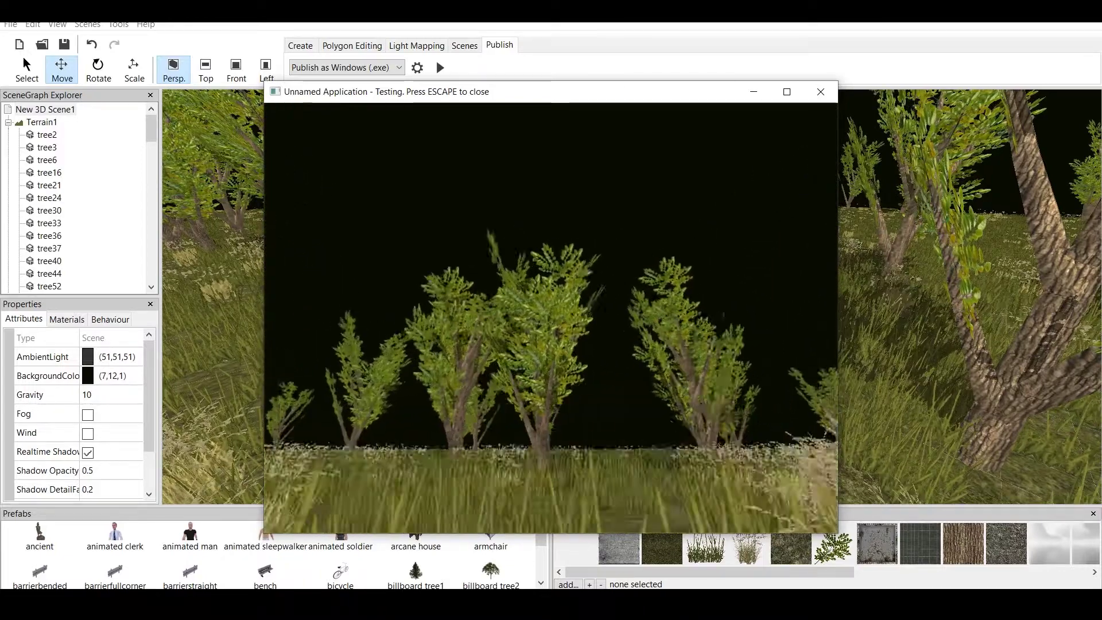
key(Escape)
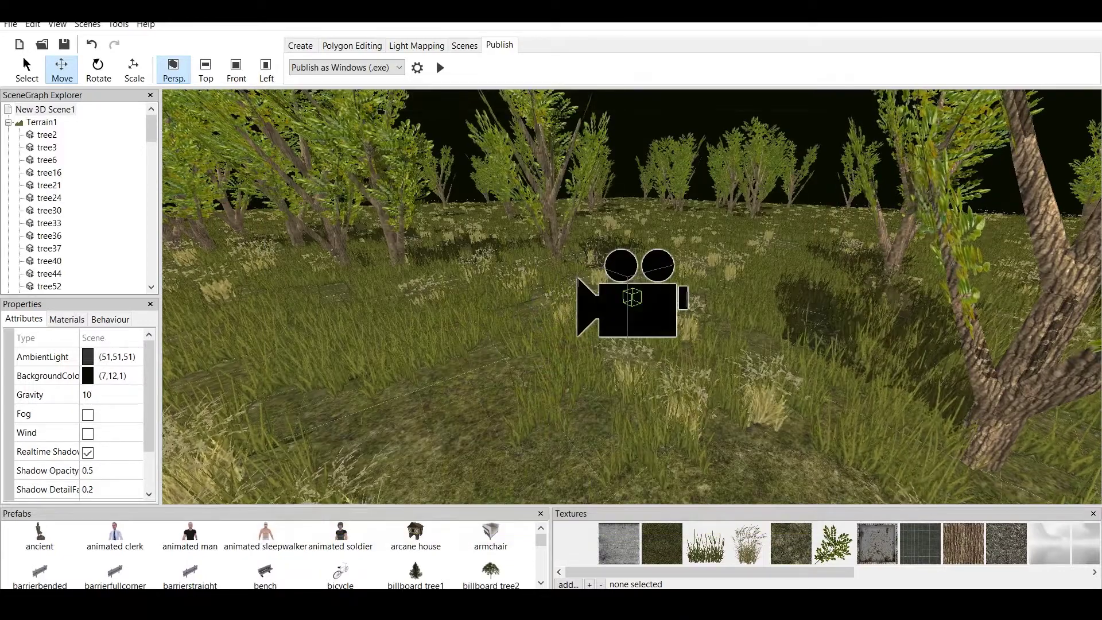
Step: Add the default skybox prefab to the 3D scene
click(45, 110)
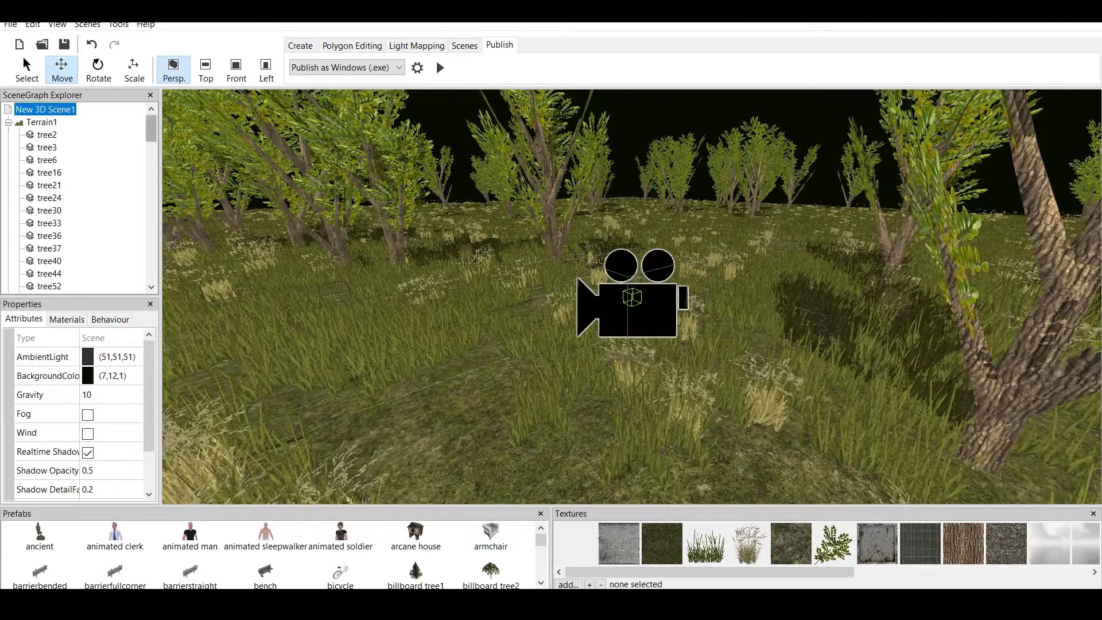
drag(150, 128, 151, 268)
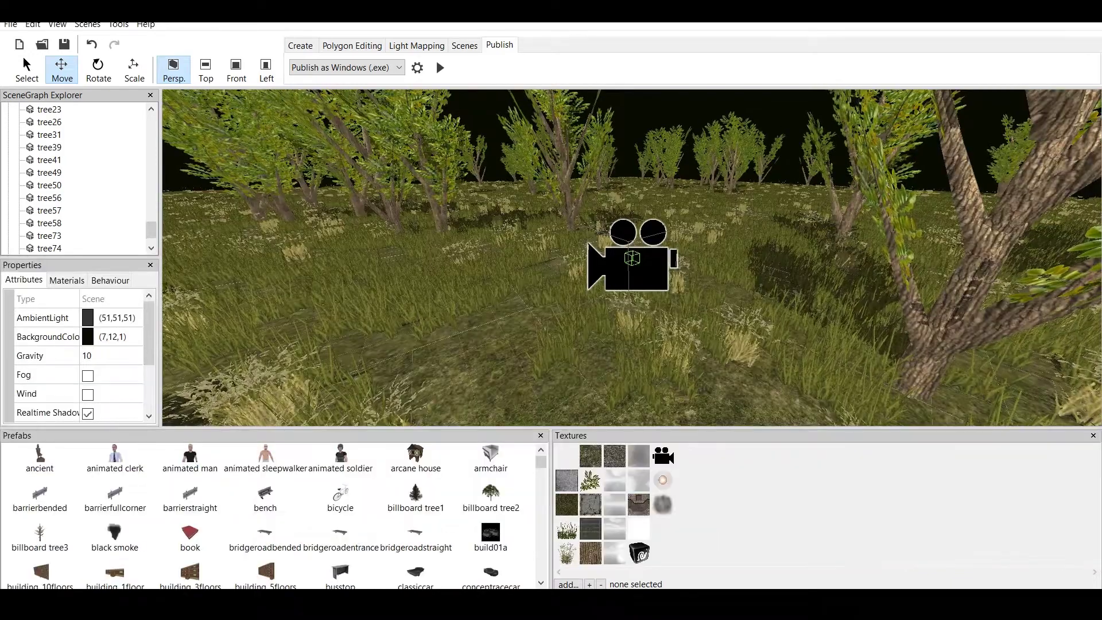
scroll(270, 511, down, 4)
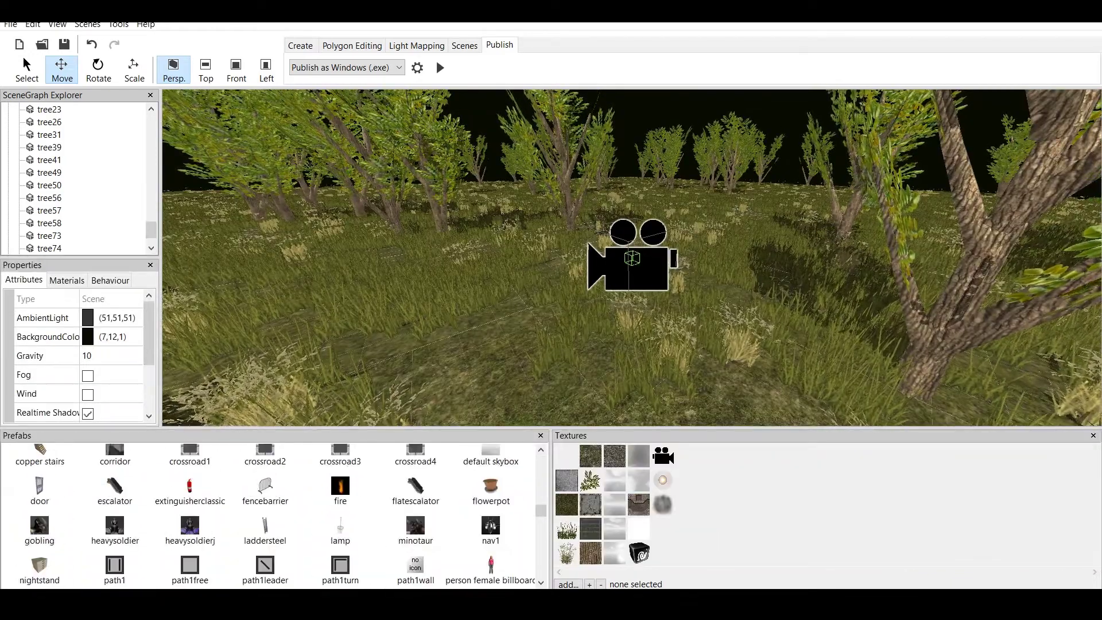
scroll(269, 510, up, 1)
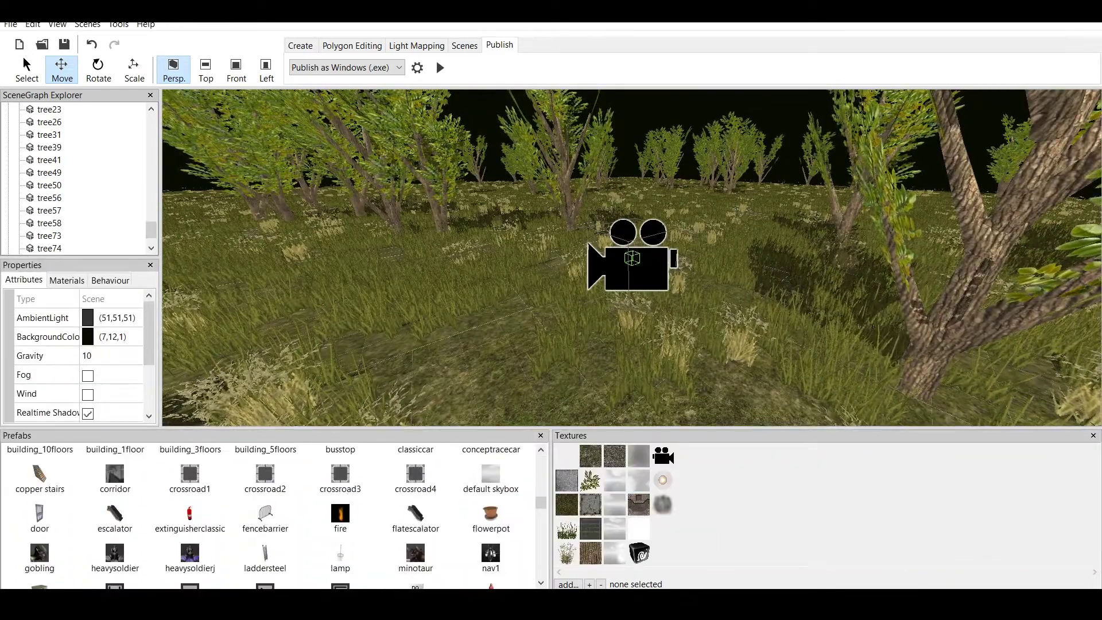
double_click(490, 476)
Step: Add the skybox blue prefab to the scene, then test-run it to view the sky and close the test
scroll(491, 476, down, 2)
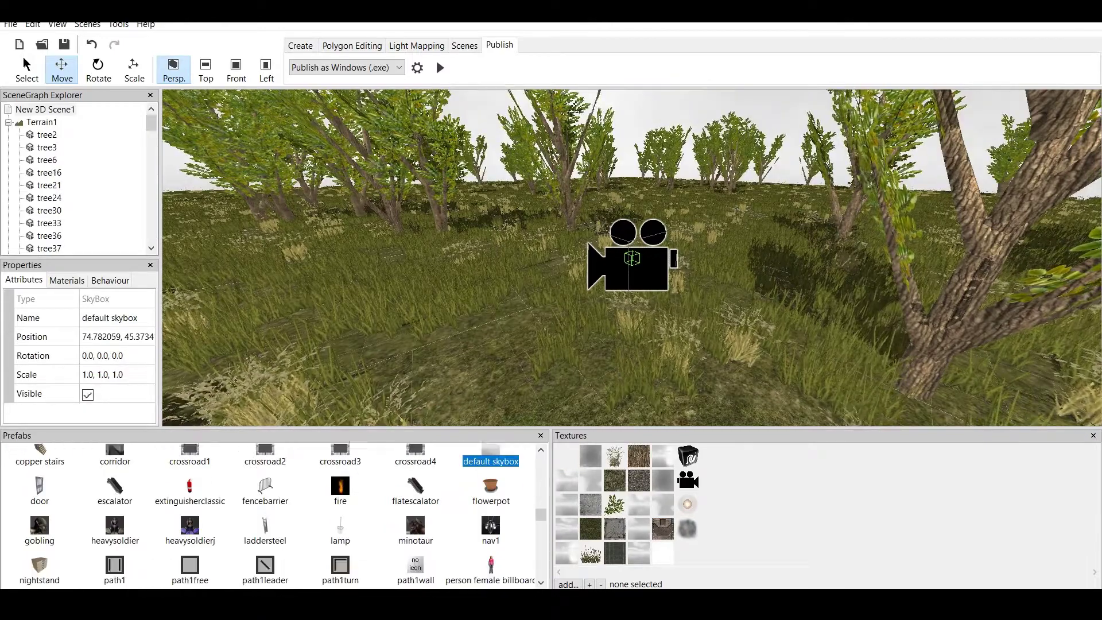
scroll(270, 511, down, 9)
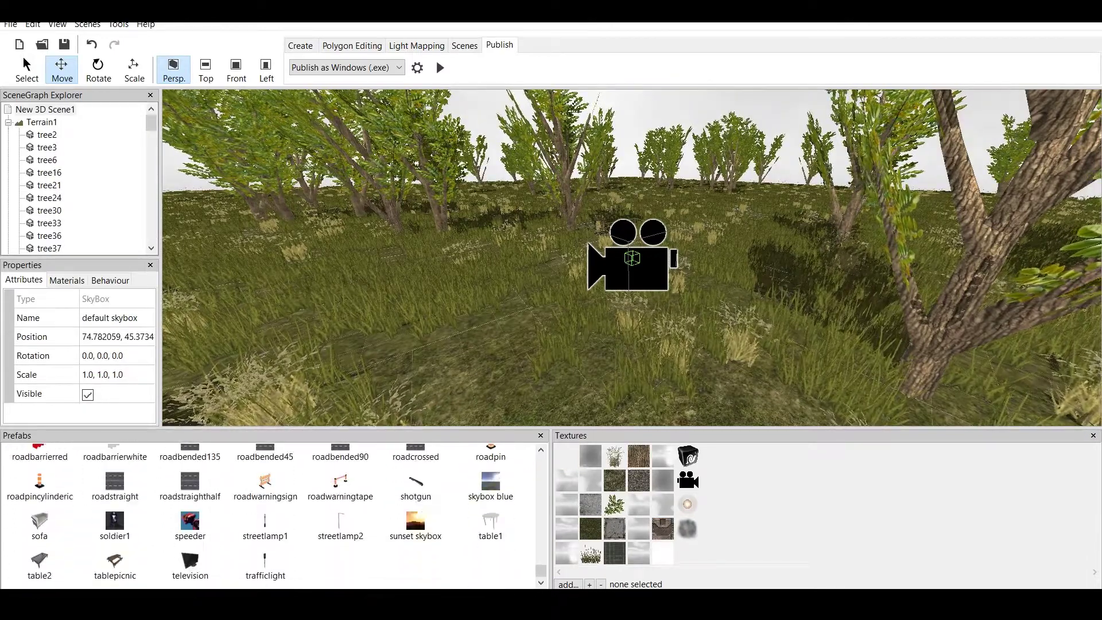
click(491, 482)
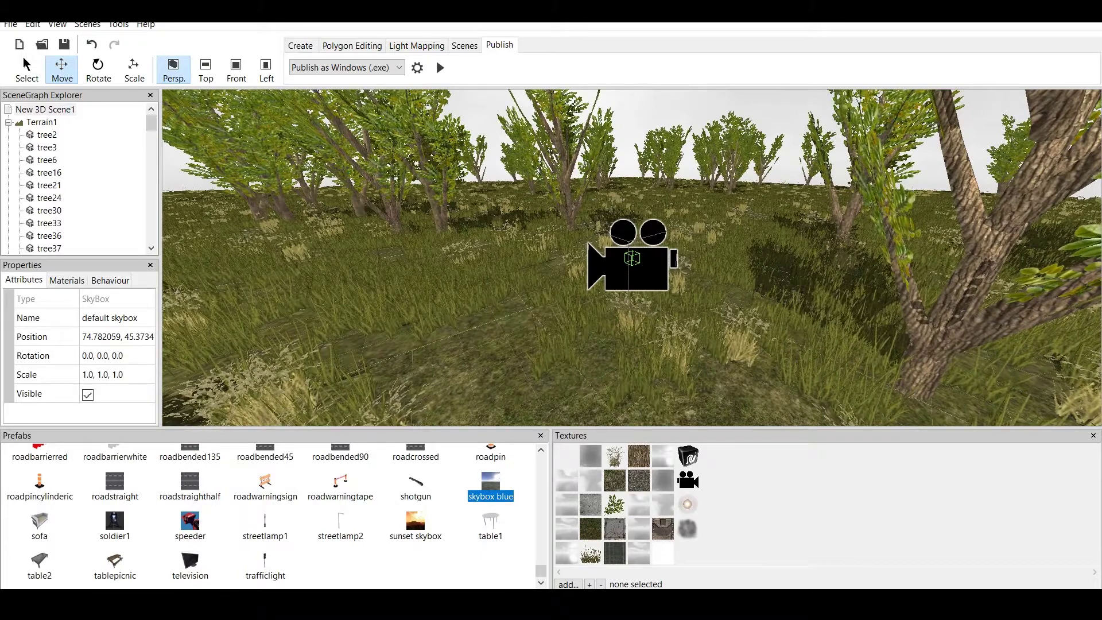
double_click(491, 482)
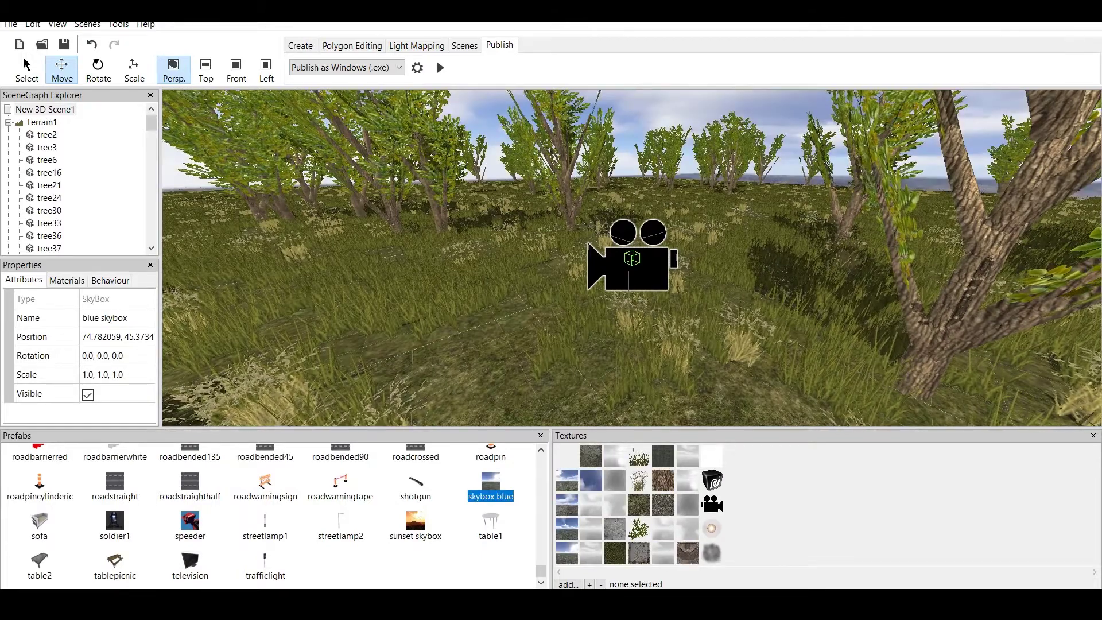
click(439, 66)
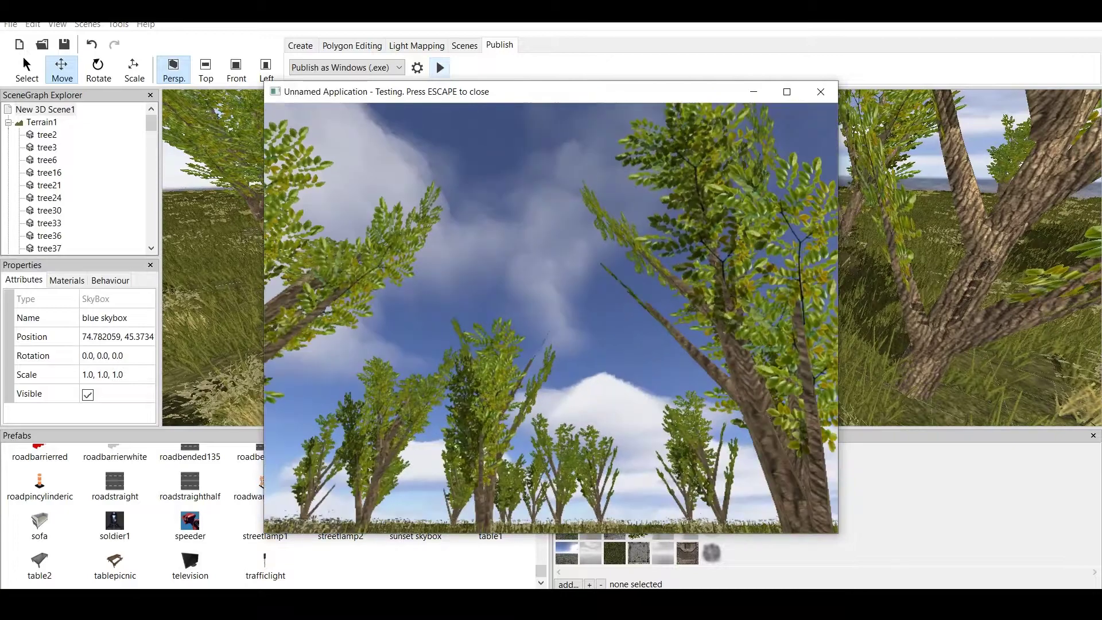
key(Escape)
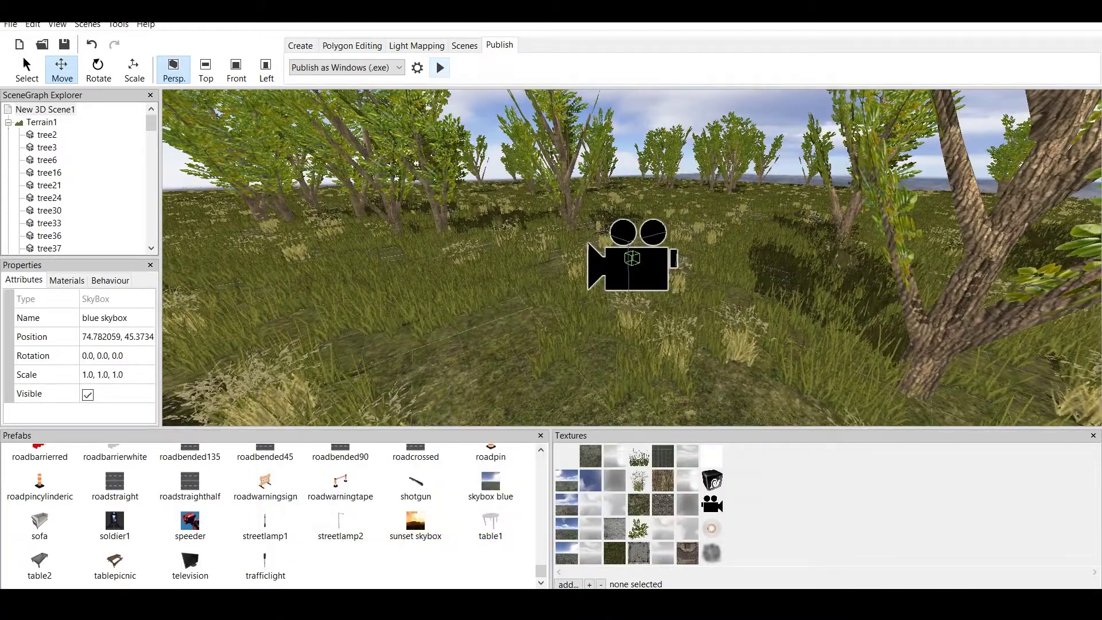
Step: Add the sunset skybox prefab, test-run the scene while walking through the terrain, and close the test
double_click(415, 526)
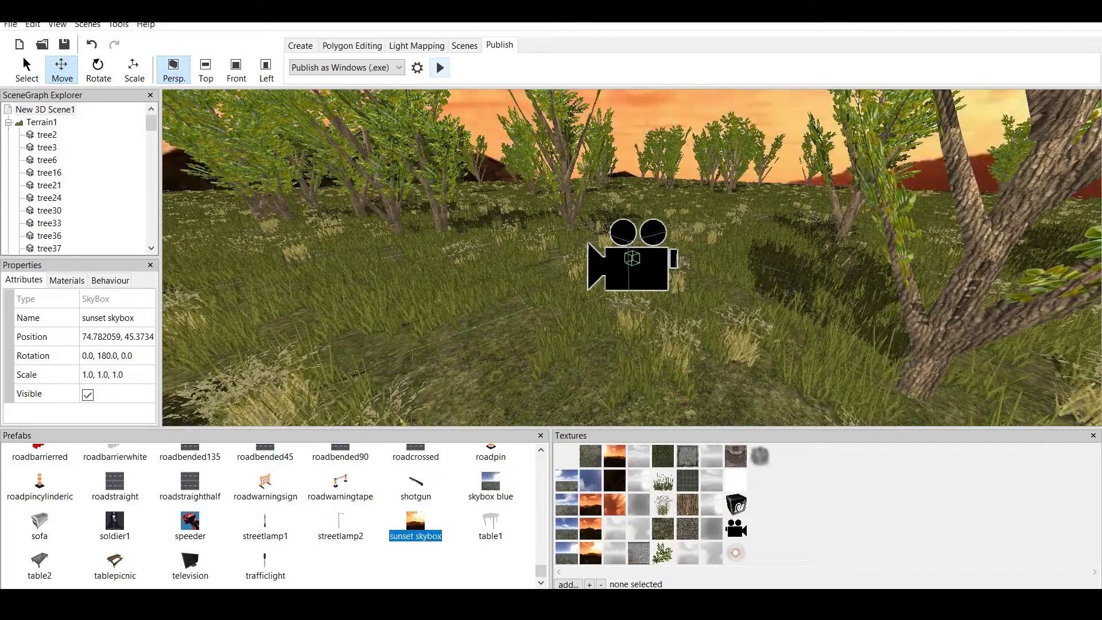
click(438, 66)
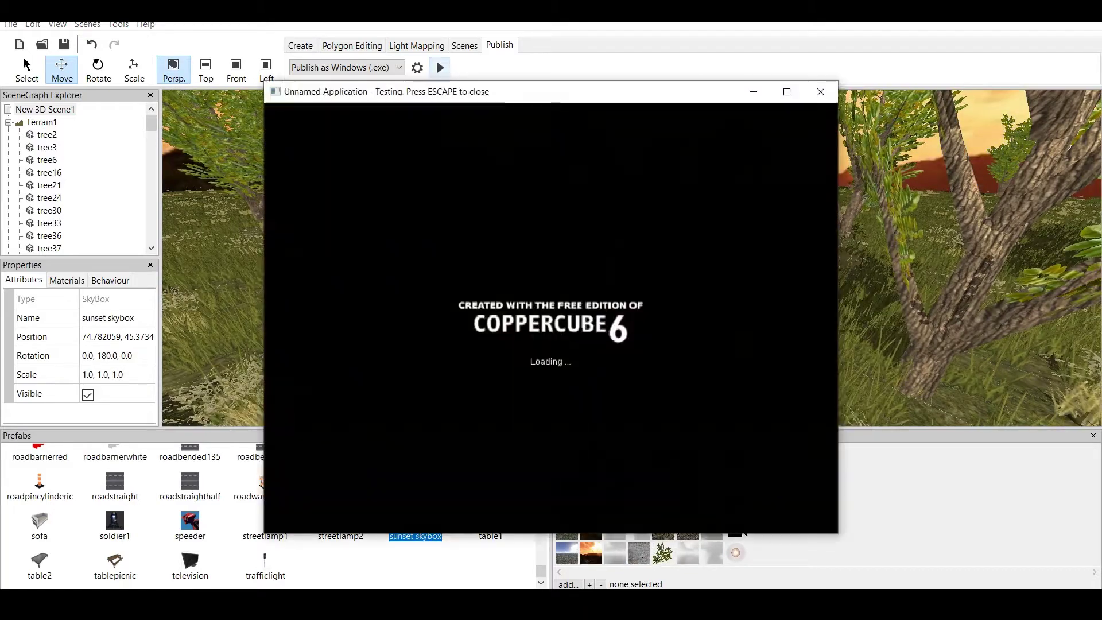
key(w)
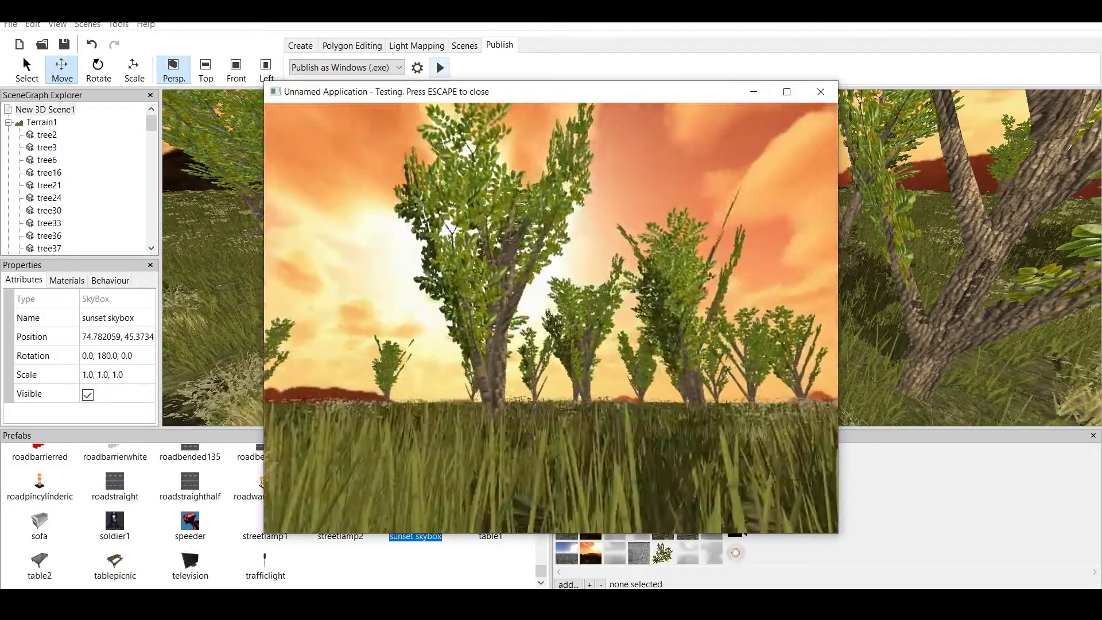
key(w)
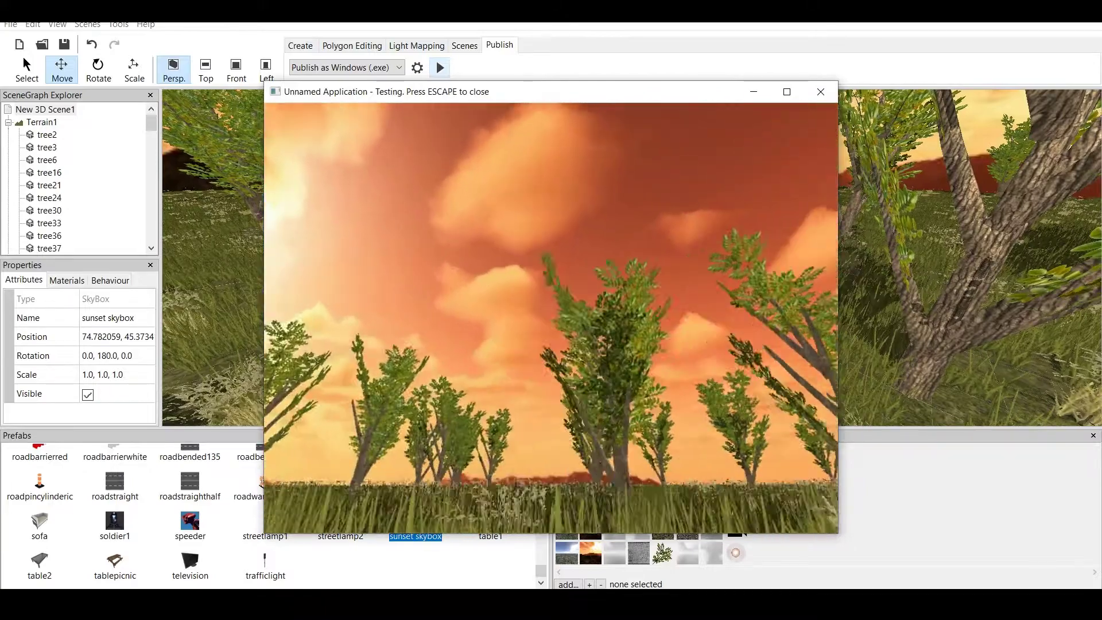
key(w)
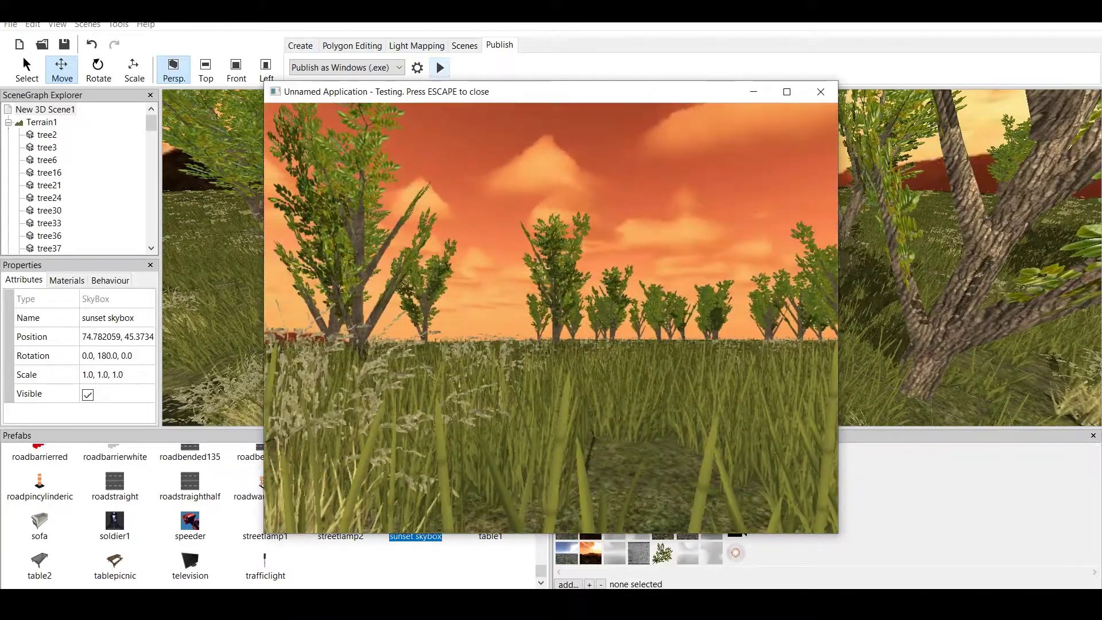
key(Escape)
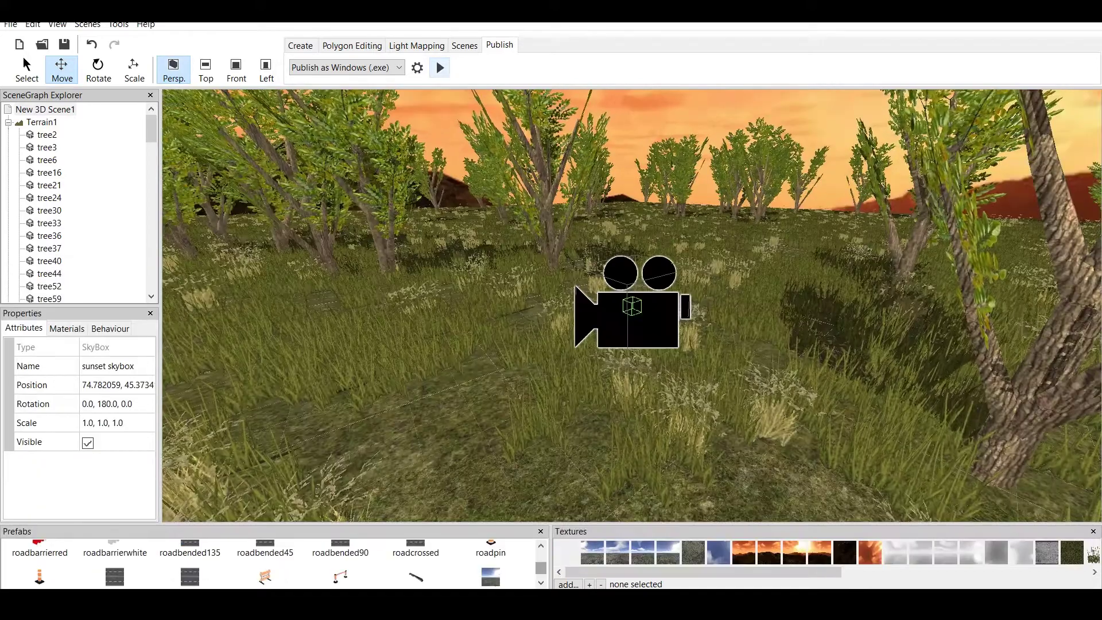
Step: Delete the sunset, blue and default skyboxes from the scene
click(592, 553)
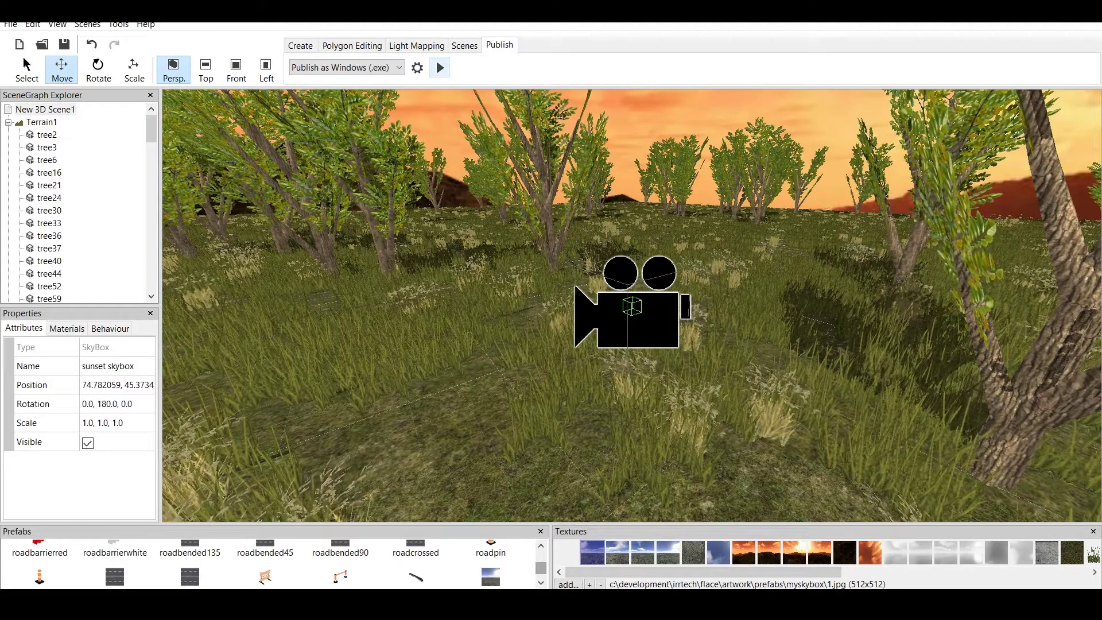
scroll(78, 201, down, 8)
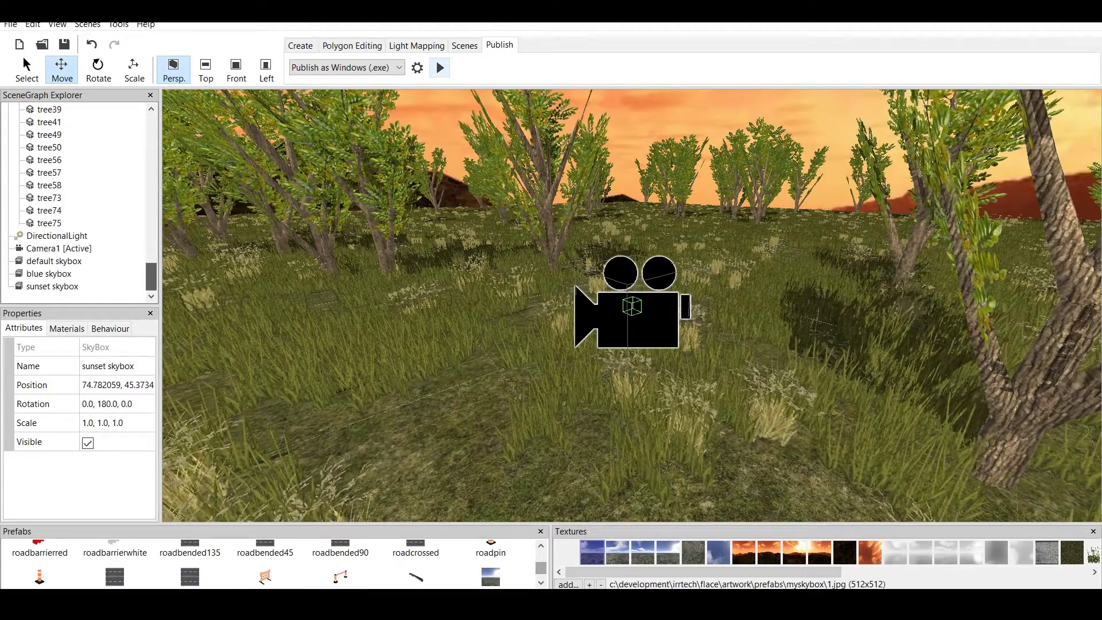
click(50, 285)
right_click(50, 286)
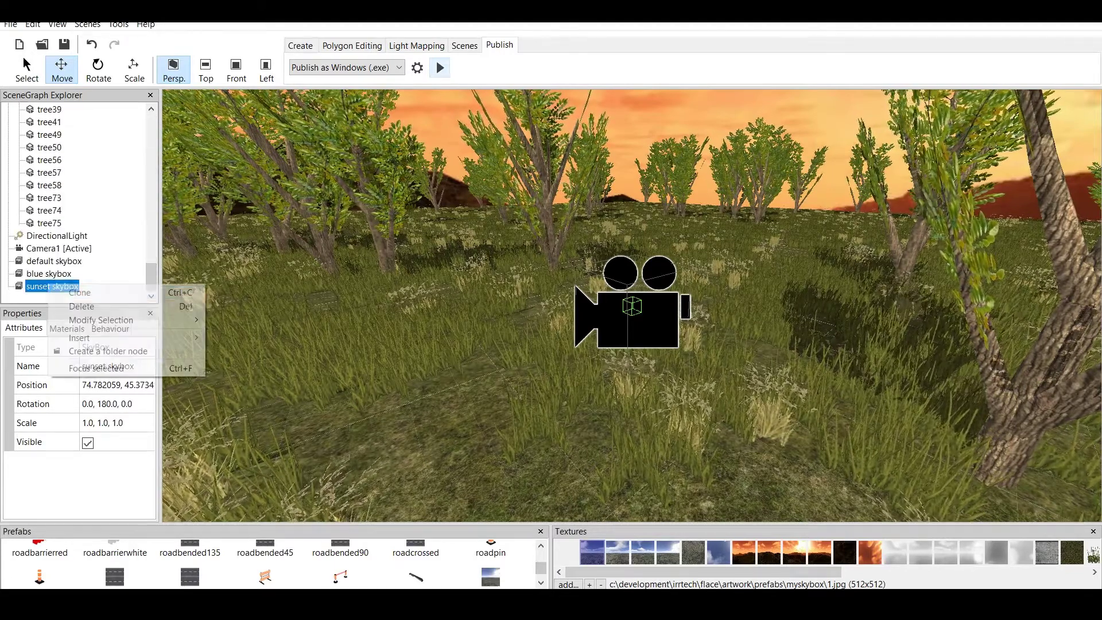
click(82, 305)
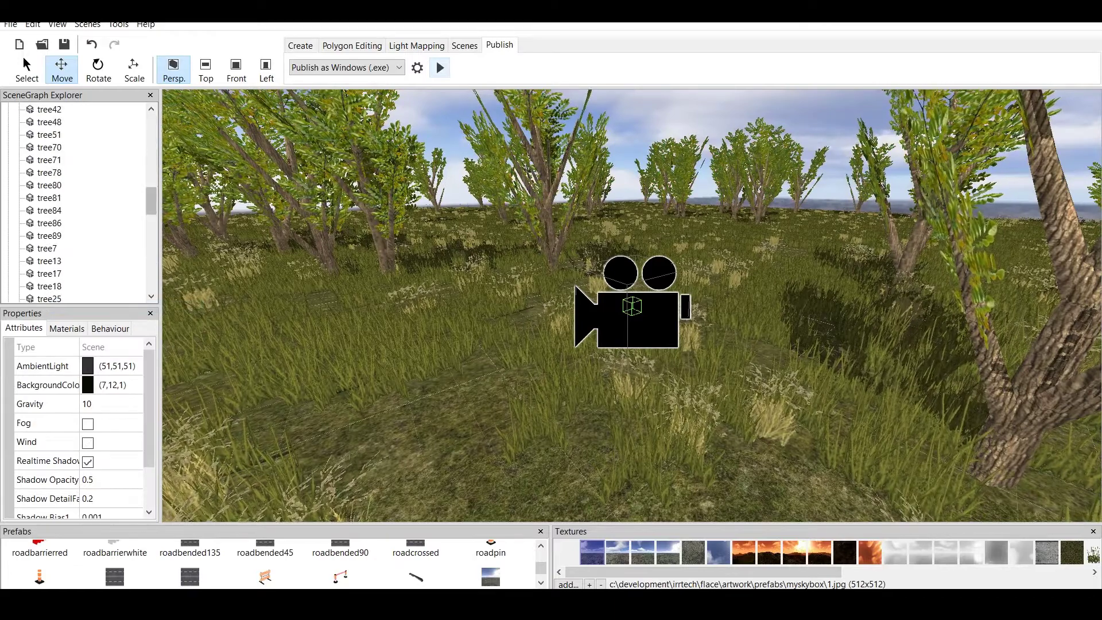
click(49, 286)
right_click(49, 286)
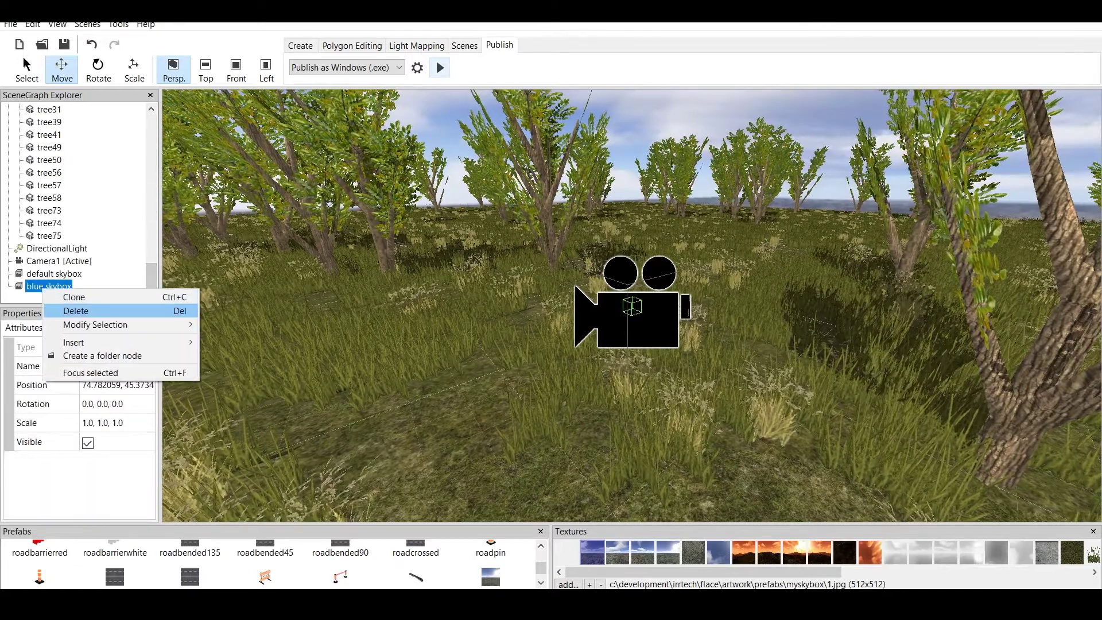
click(75, 311)
drag(151, 129, 150, 278)
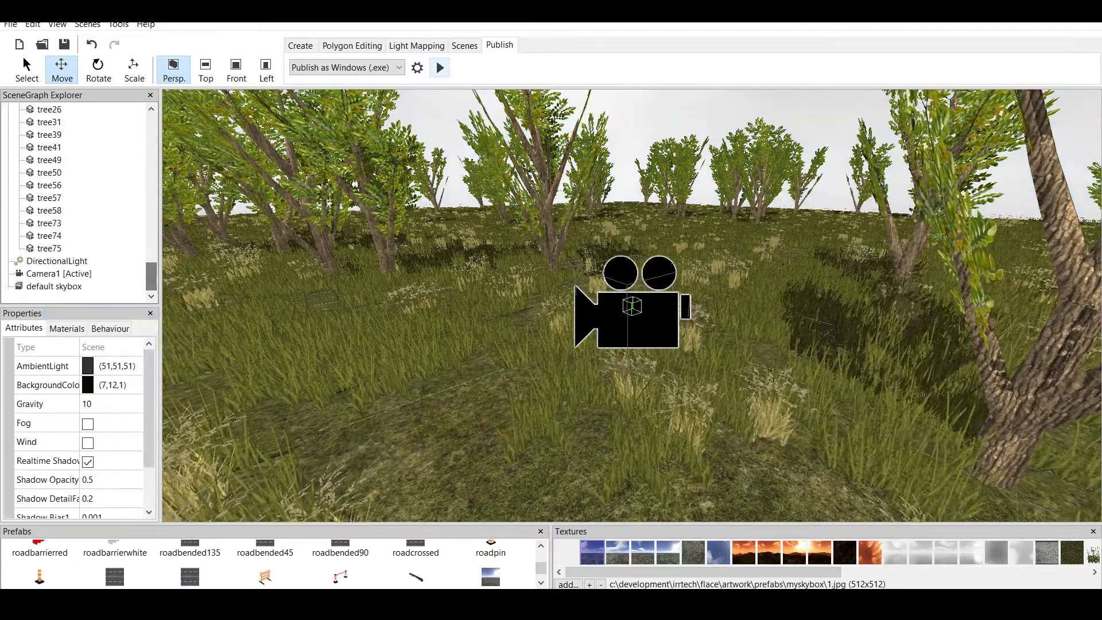
click(54, 286)
right_click(63, 286)
click(86, 309)
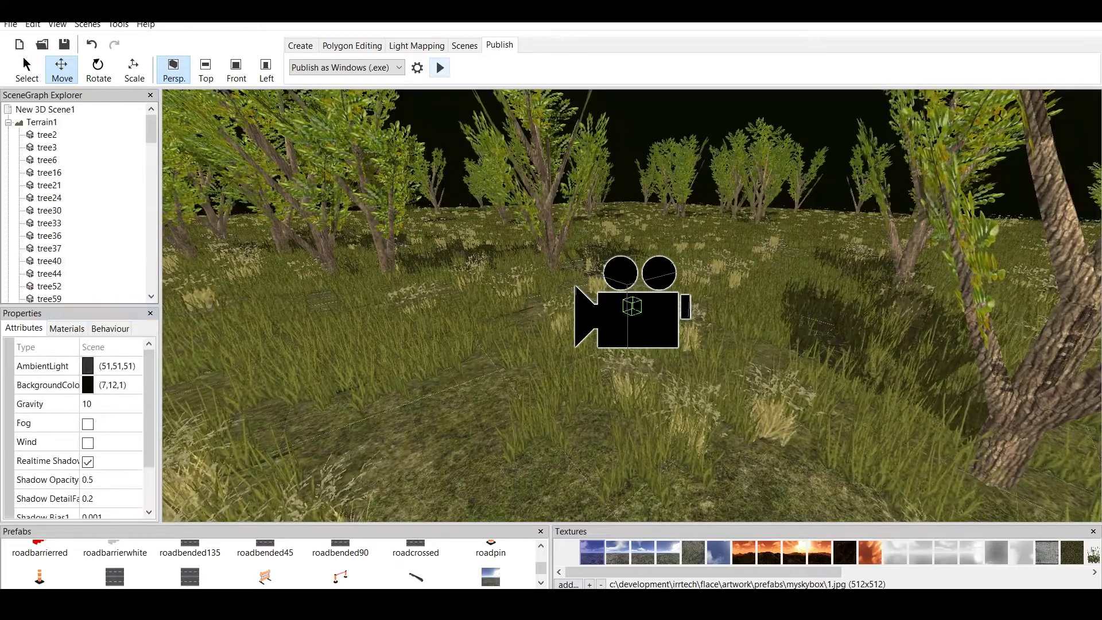
scroll(631, 306, down, 5)
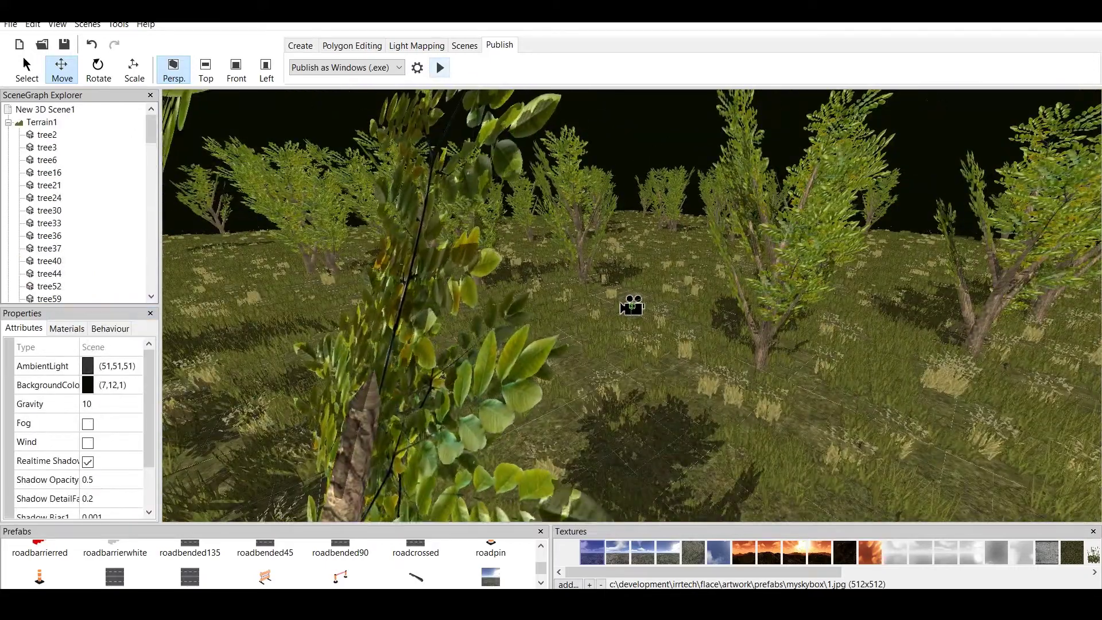
scroll(632, 306, up, 4)
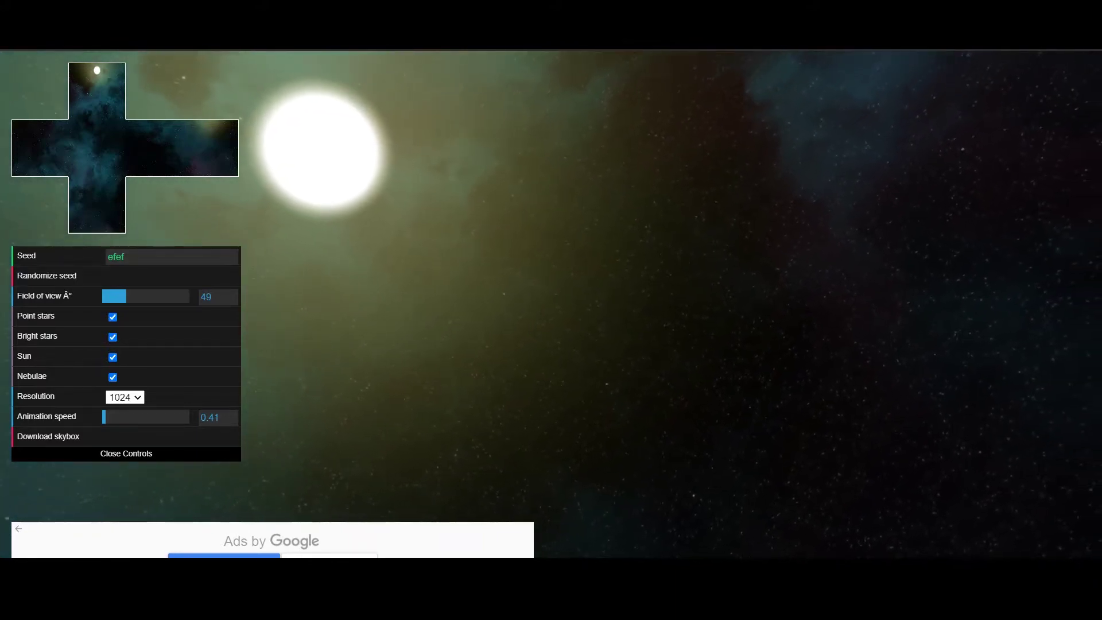
Step: Switch to the web skybox generator and try the seeds 12 and jk5 for the space sky
double_click(116, 256)
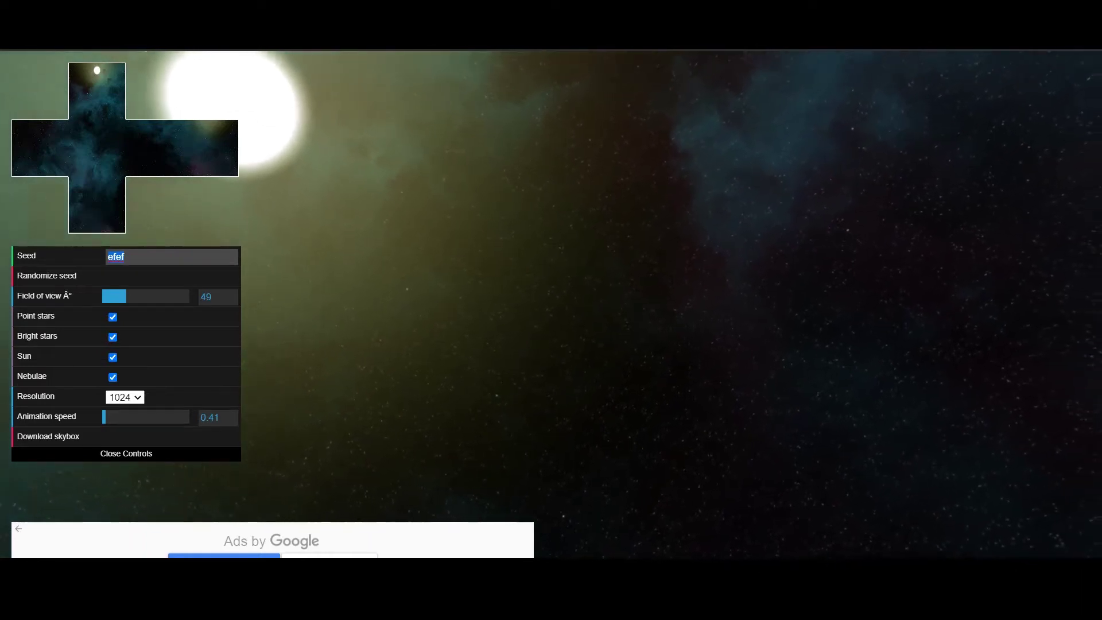
text(12)
key(Return)
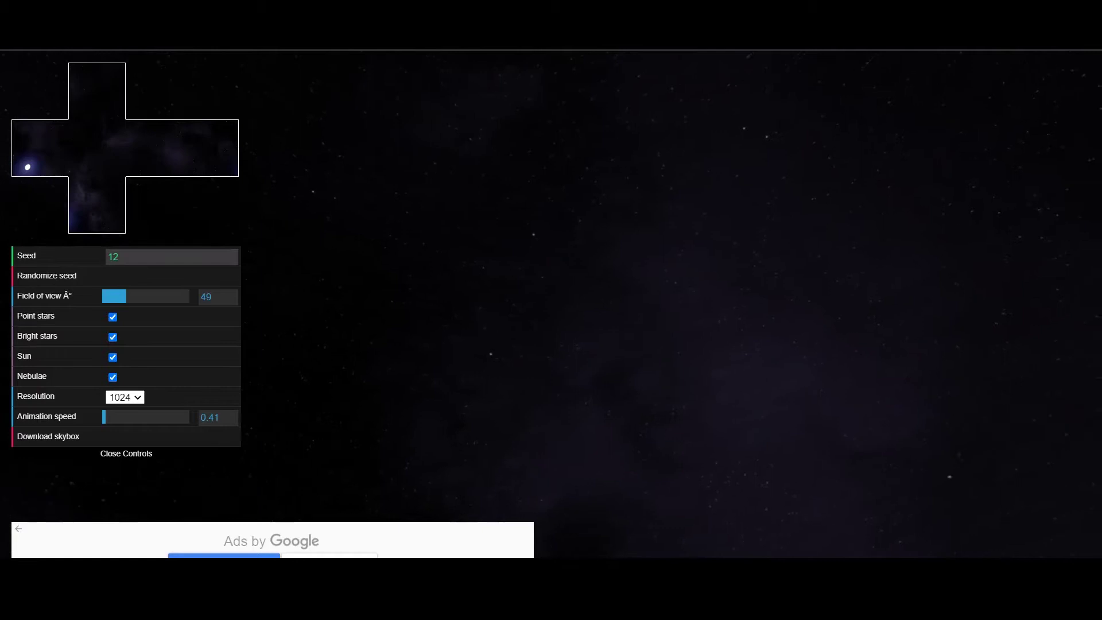
double_click(116, 256)
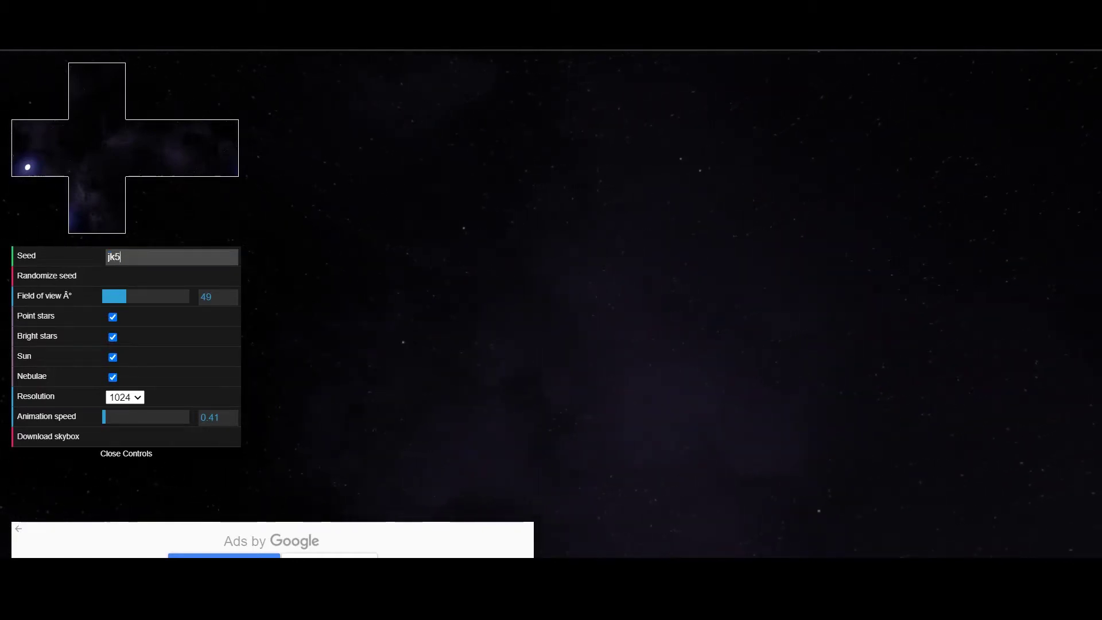
key(Return)
Step: Try the seeds eft5 and 450 for the space sky
double_click(116, 256)
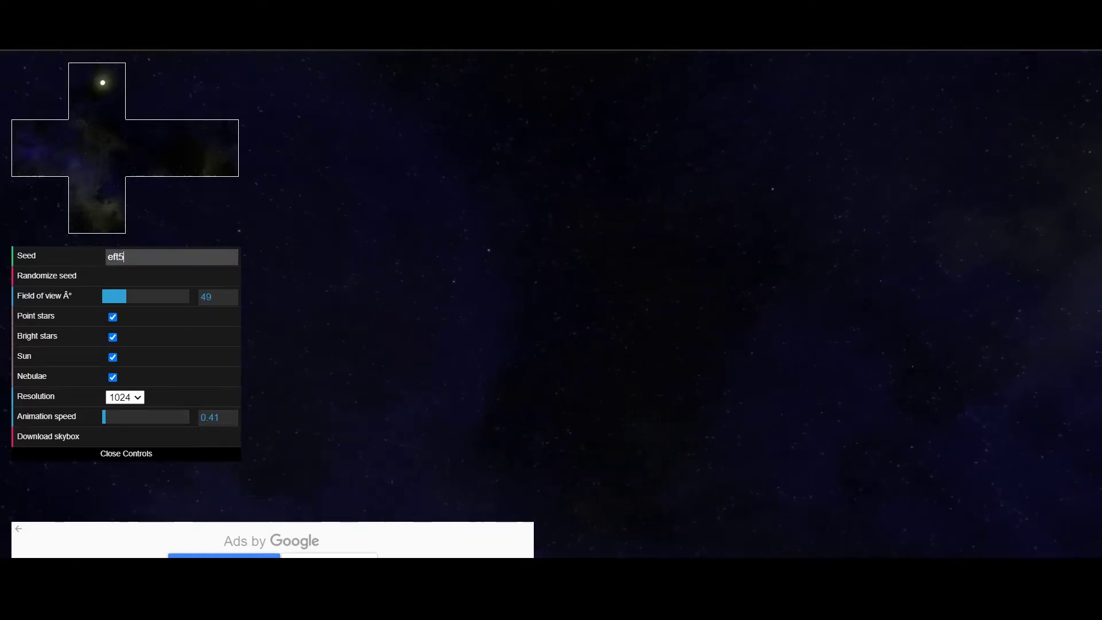
text(eft5)
key(Return)
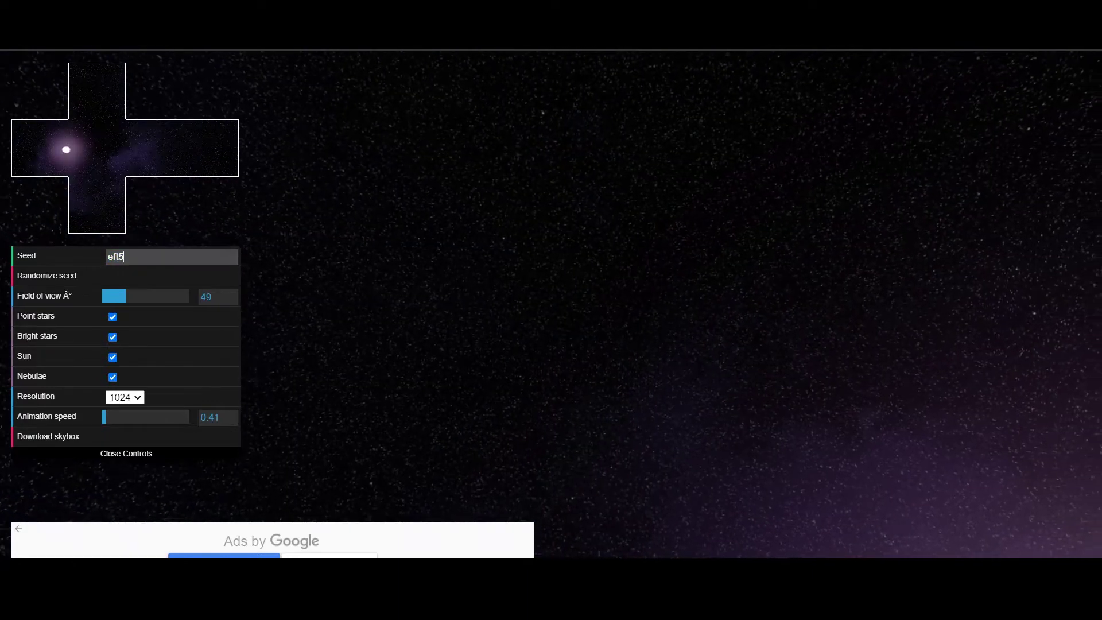
key(ctrl+a)
text(450)
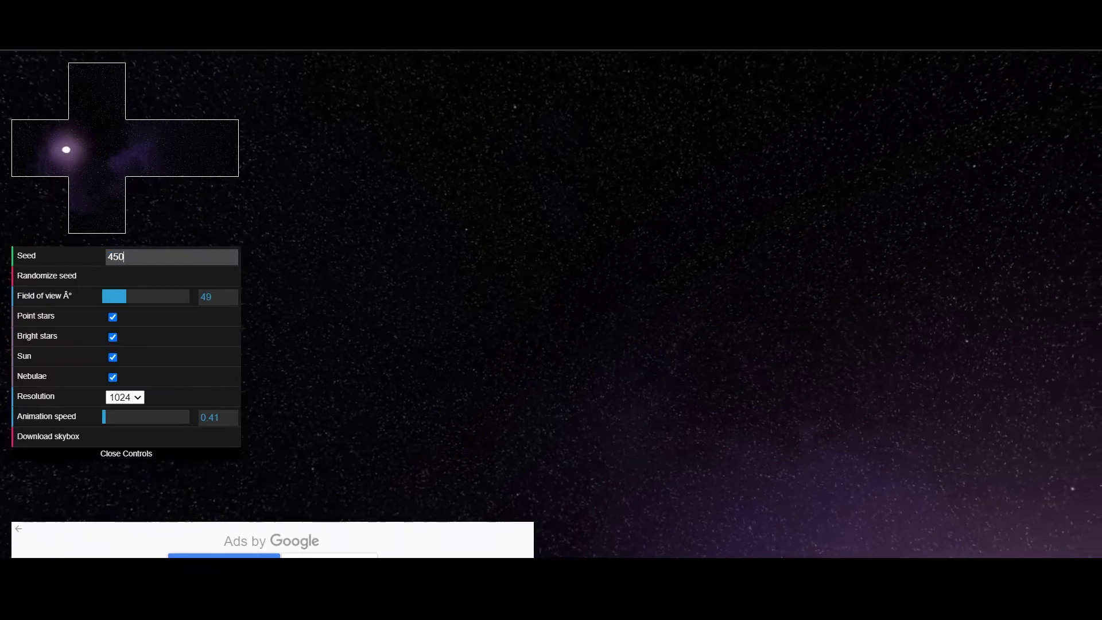
key(Return)
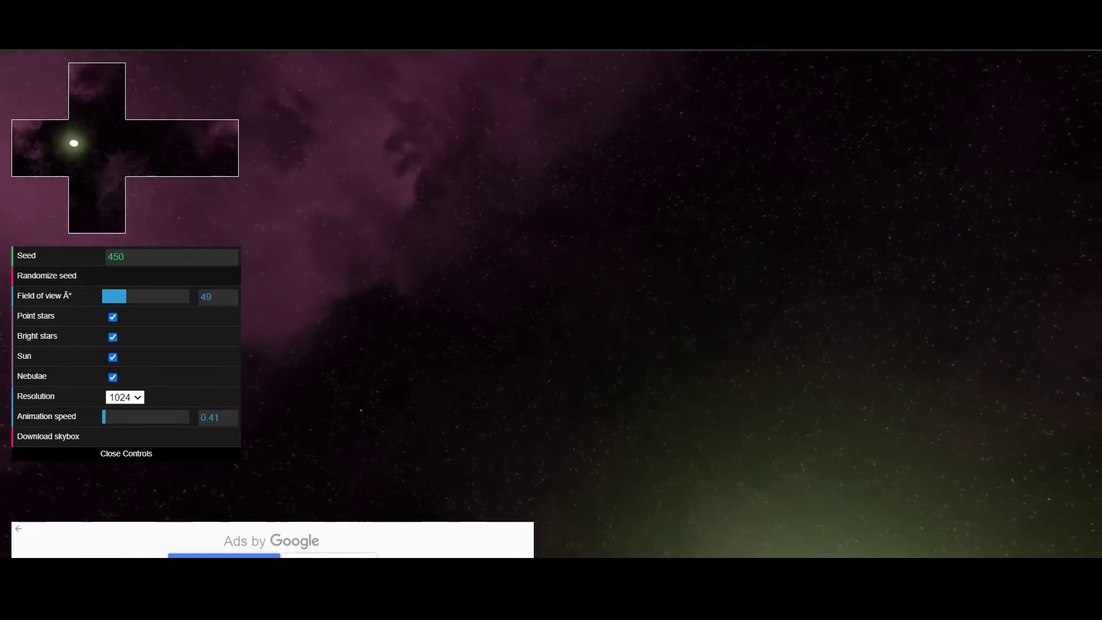
Step: Randomize the sky's seed twice and set the field of view to 50
click(47, 275)
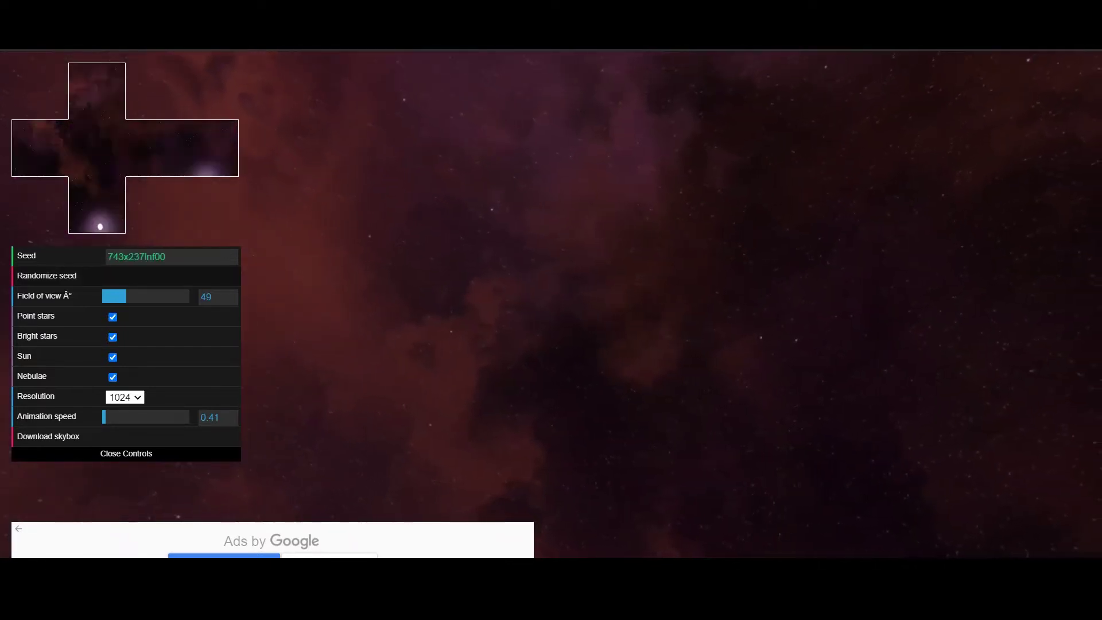
click(47, 275)
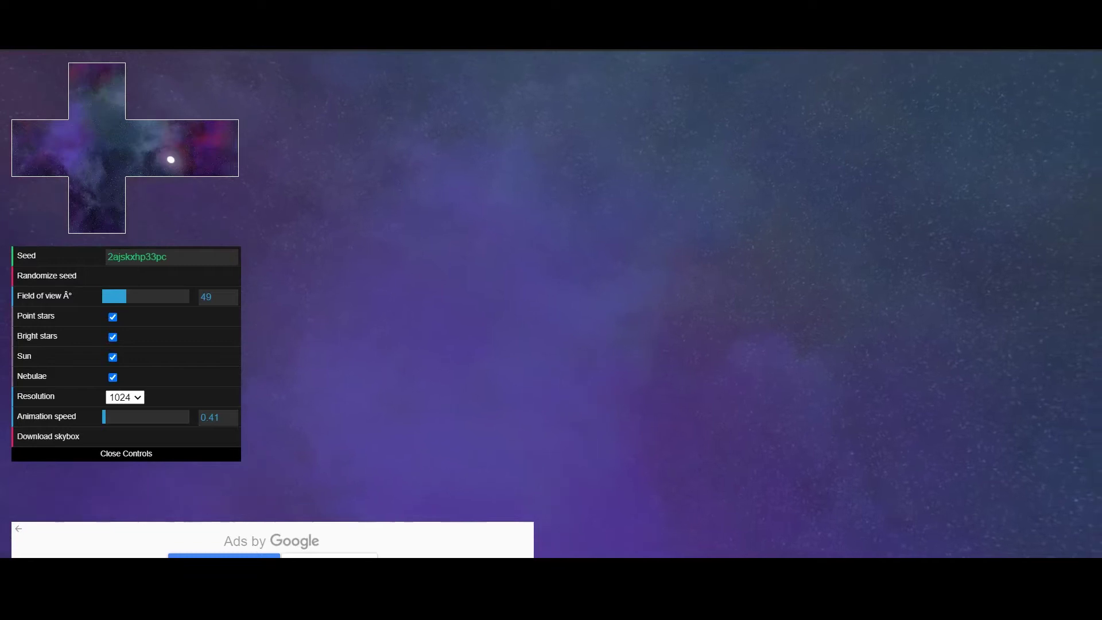
mouse_move(126, 296)
mouse_down()
mouse_move(189, 297)
mouse_move(110, 297)
mouse_move(127, 297)
mouse_up()
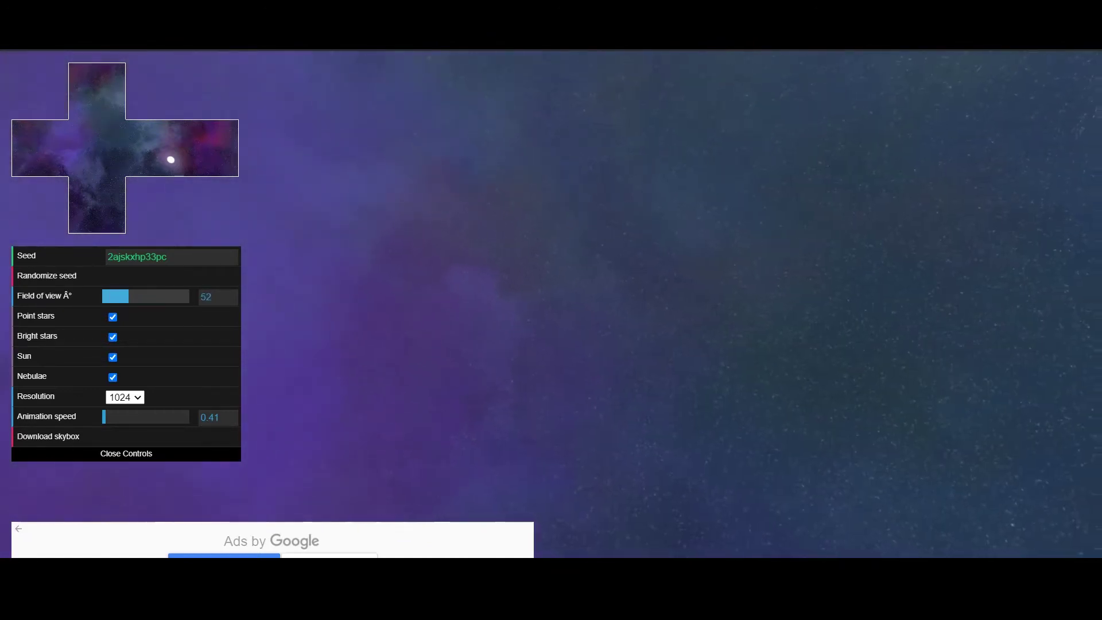
drag(129, 296, 127, 296)
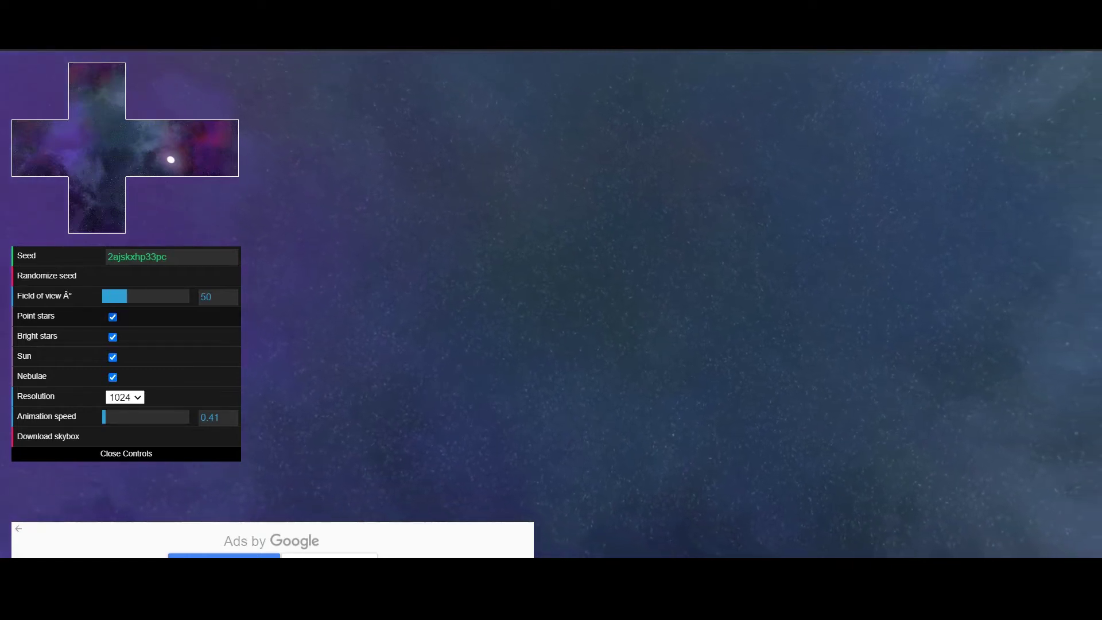
Step: Turn off the point stars, bright stars, sun and nebulae in the generated sky
click(112, 317)
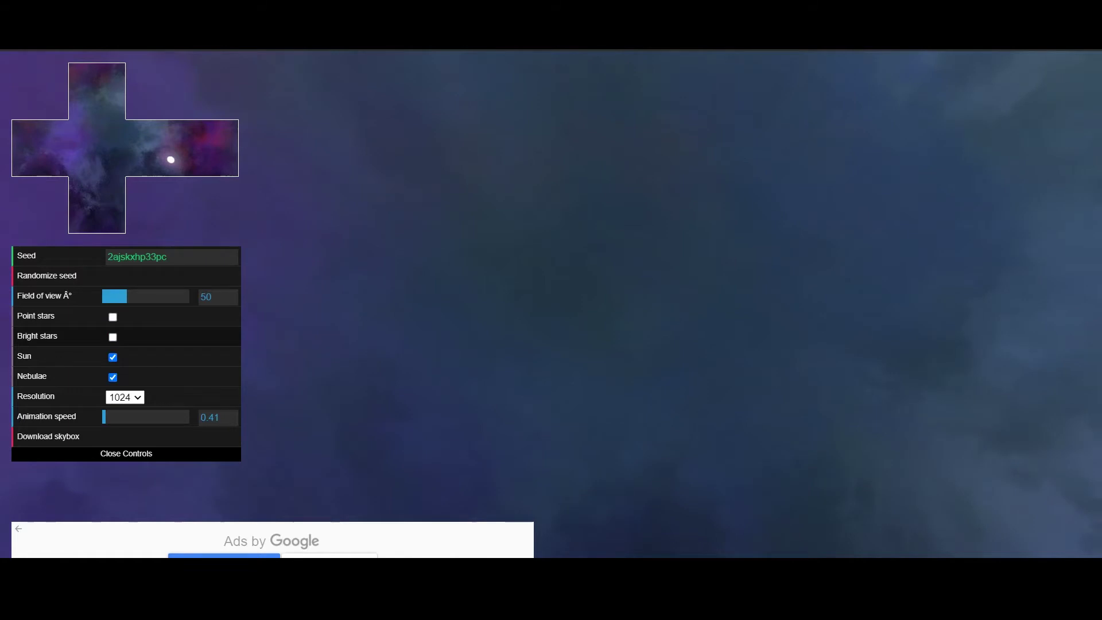
click(113, 357)
click(112, 377)
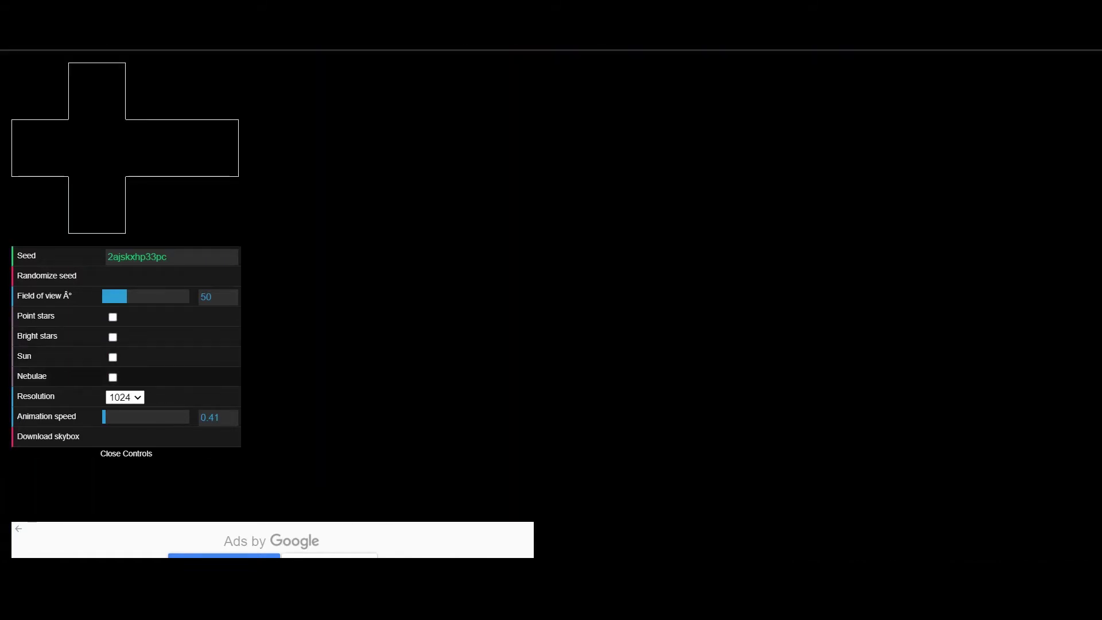
click(112, 377)
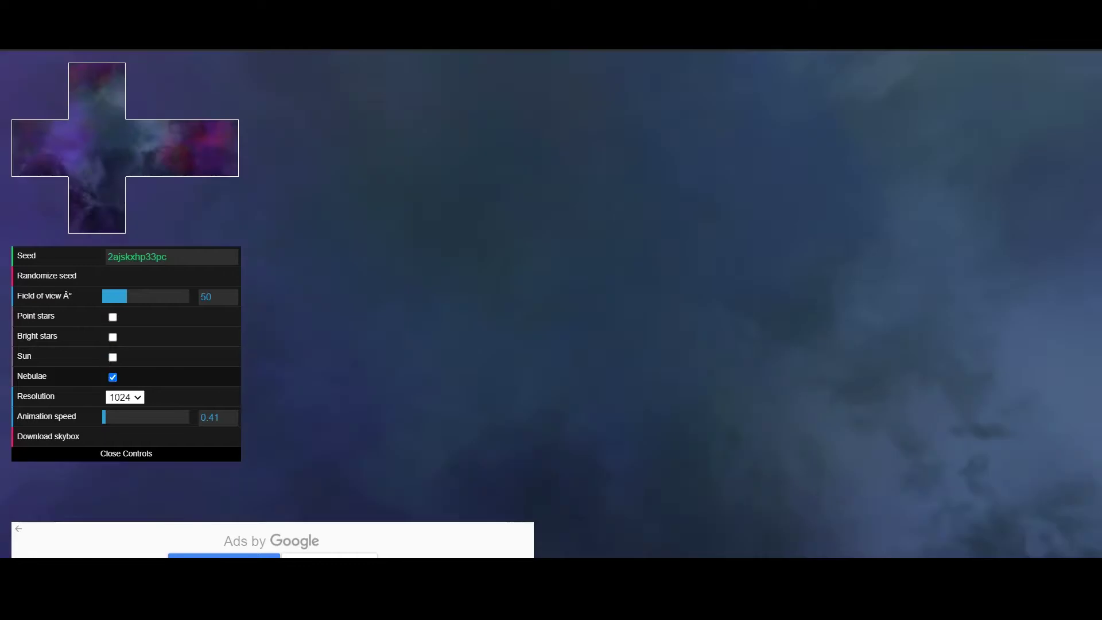
click(112, 377)
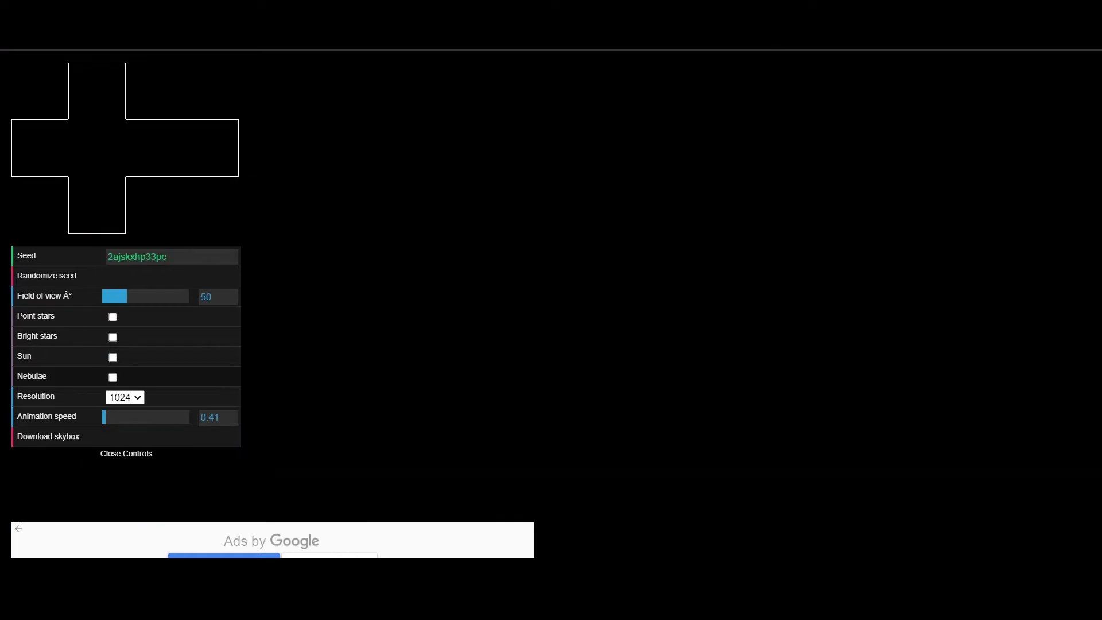
Step: Turn the nebulae, sun, bright stars and point stars back on in the generated sky
key(space)
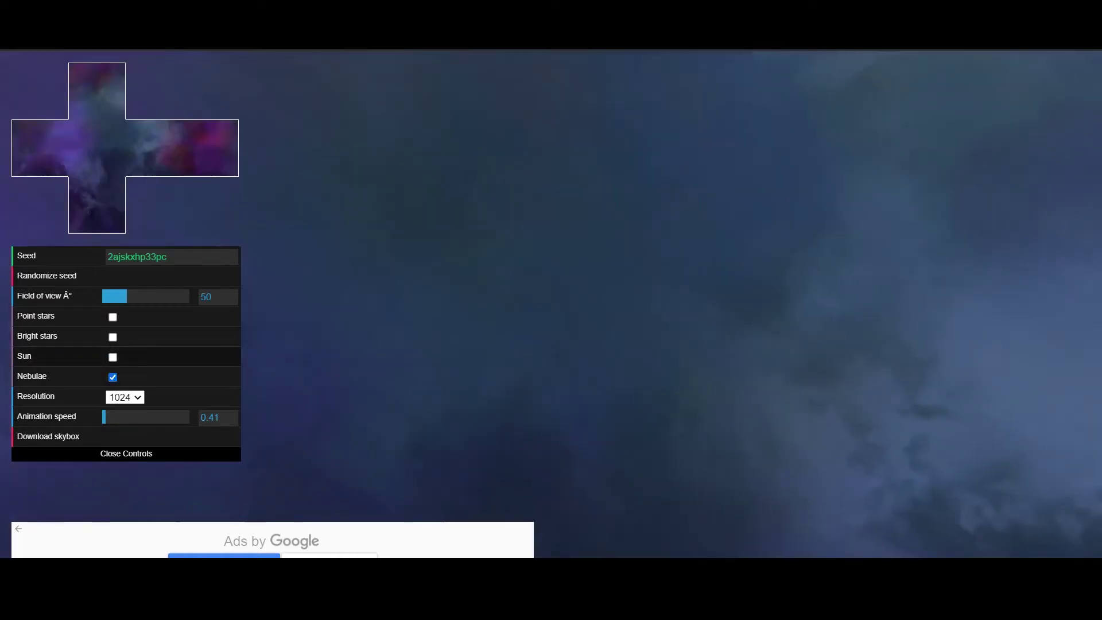
click(112, 357)
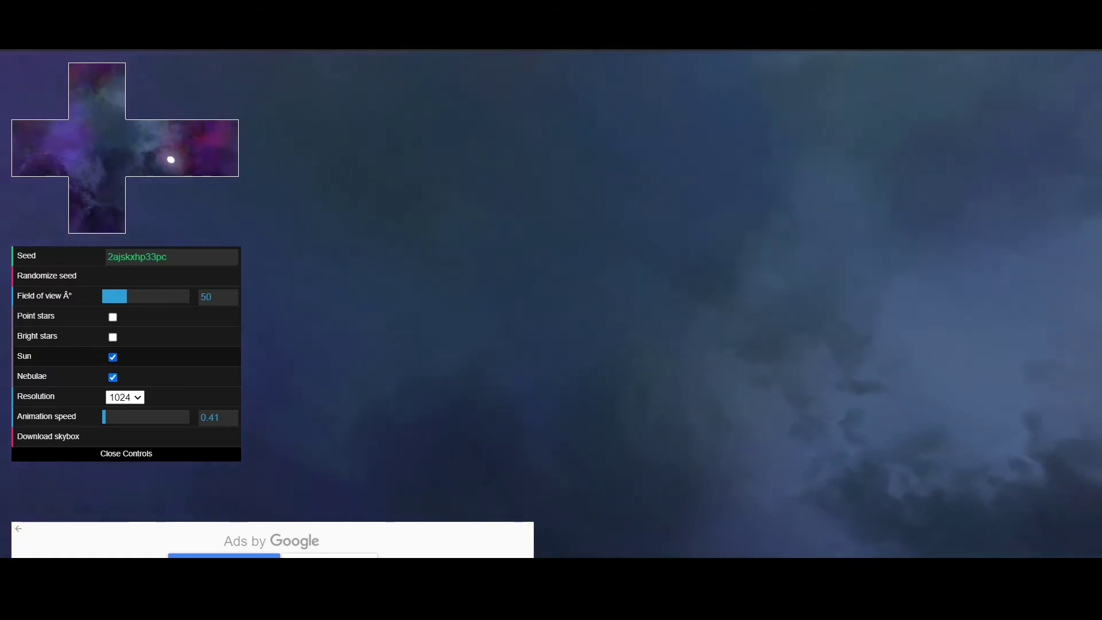
key(space)
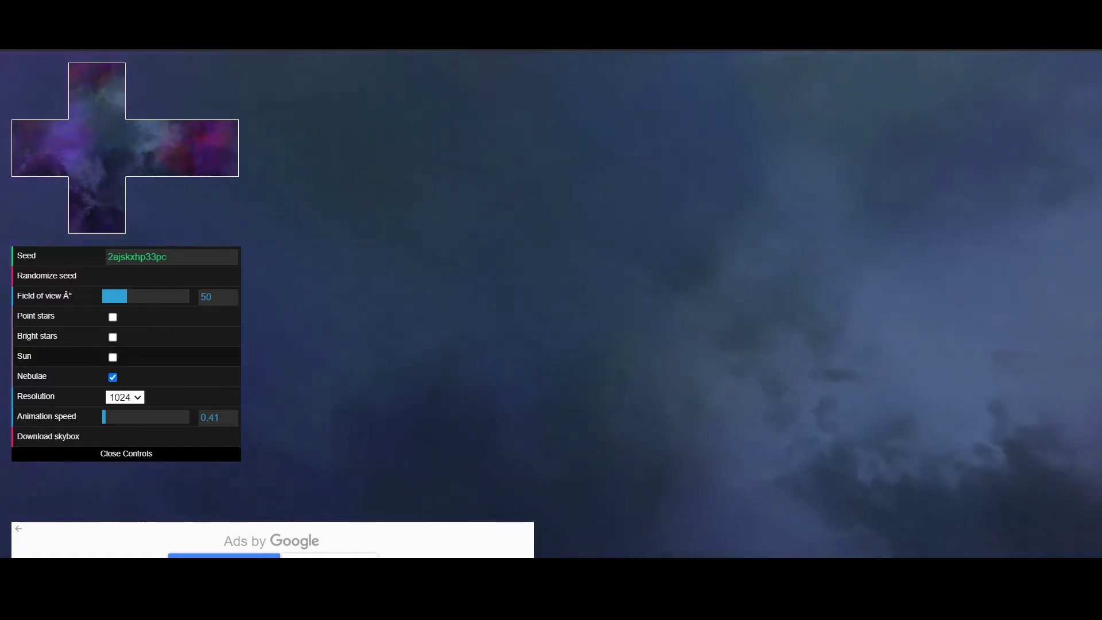
key(space)
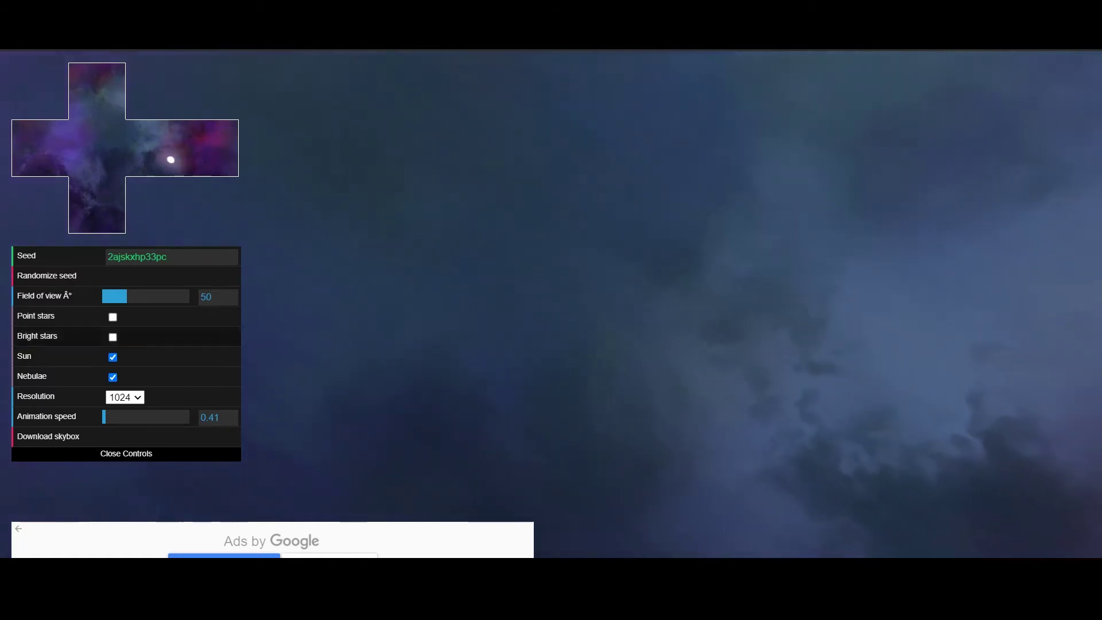
click(113, 337)
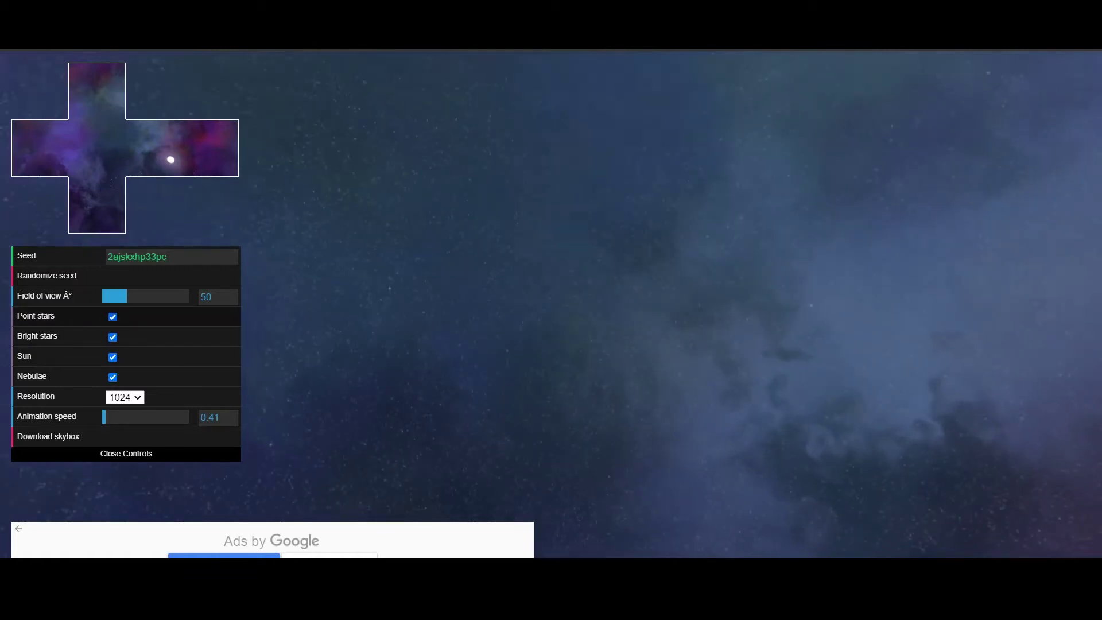
Step: Set the skybox resolution to 2048 and slightly raise the animation speed
click(125, 397)
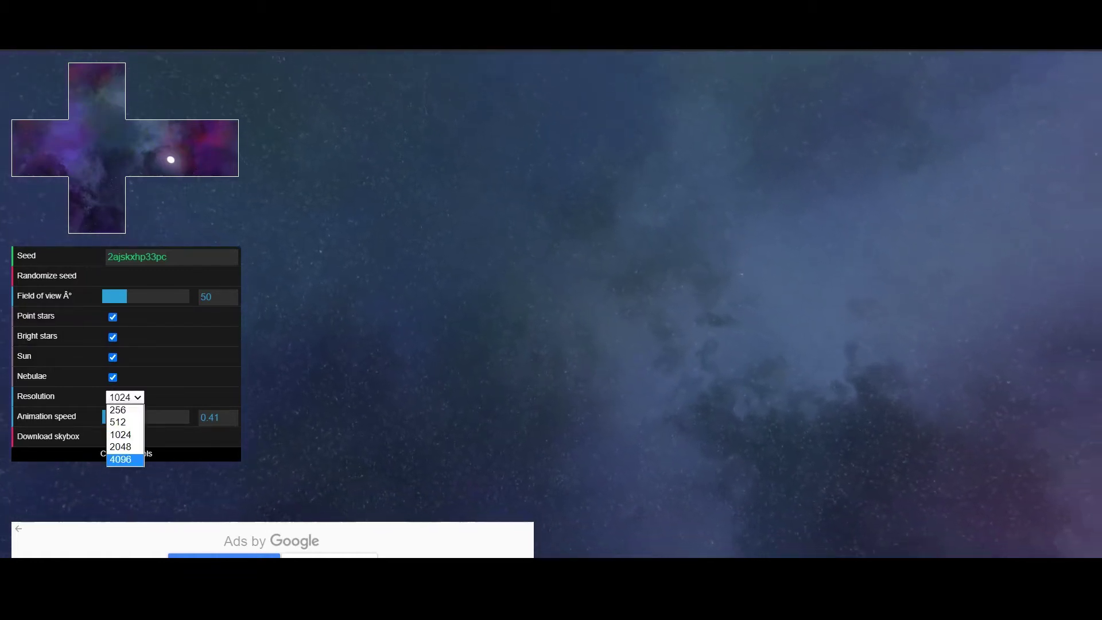
key(Escape)
key(Down)
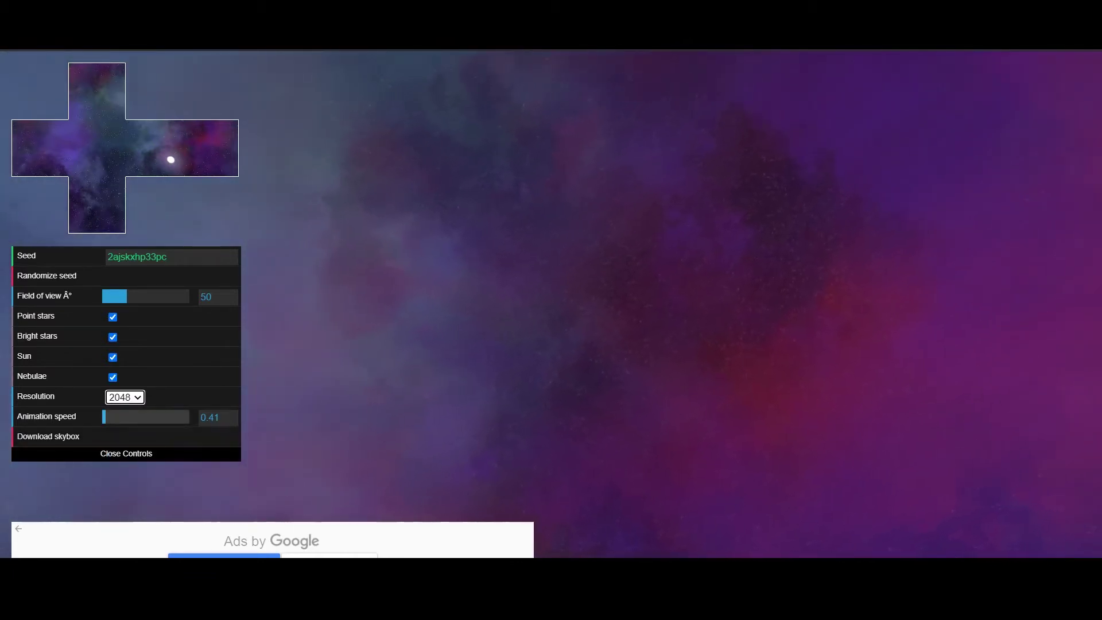
mouse_move(106, 418)
mouse_down()
mouse_move(190, 417)
mouse_move(112, 417)
mouse_up()
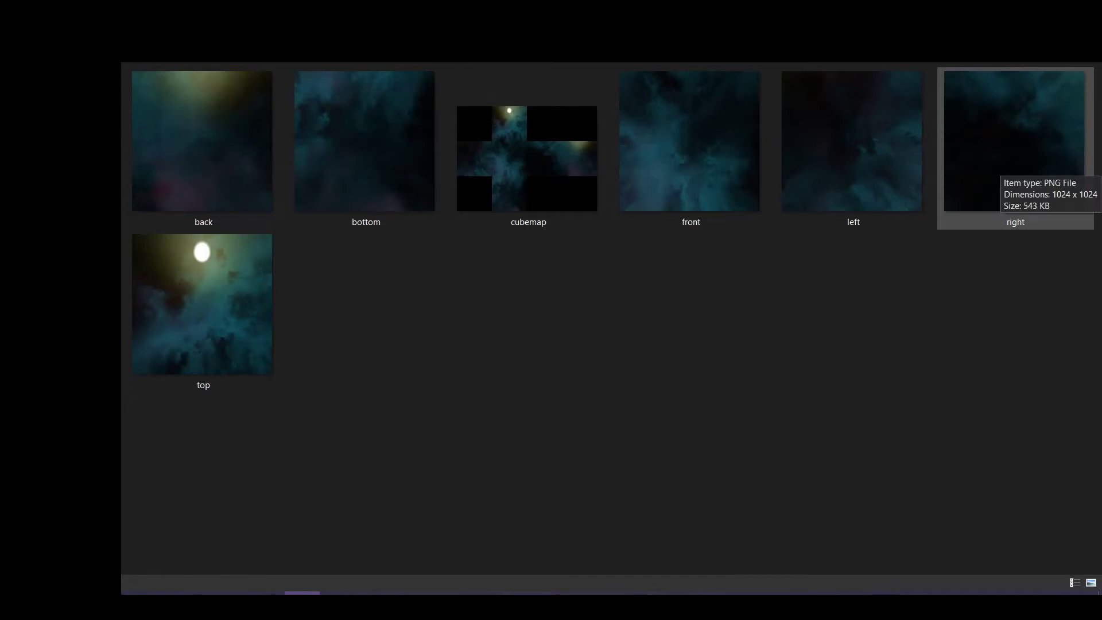
Step: In the file explorer, examine the downloaded cubemap and the front, left, right, bottom, back and top skybox images
mouse_move(511, 166)
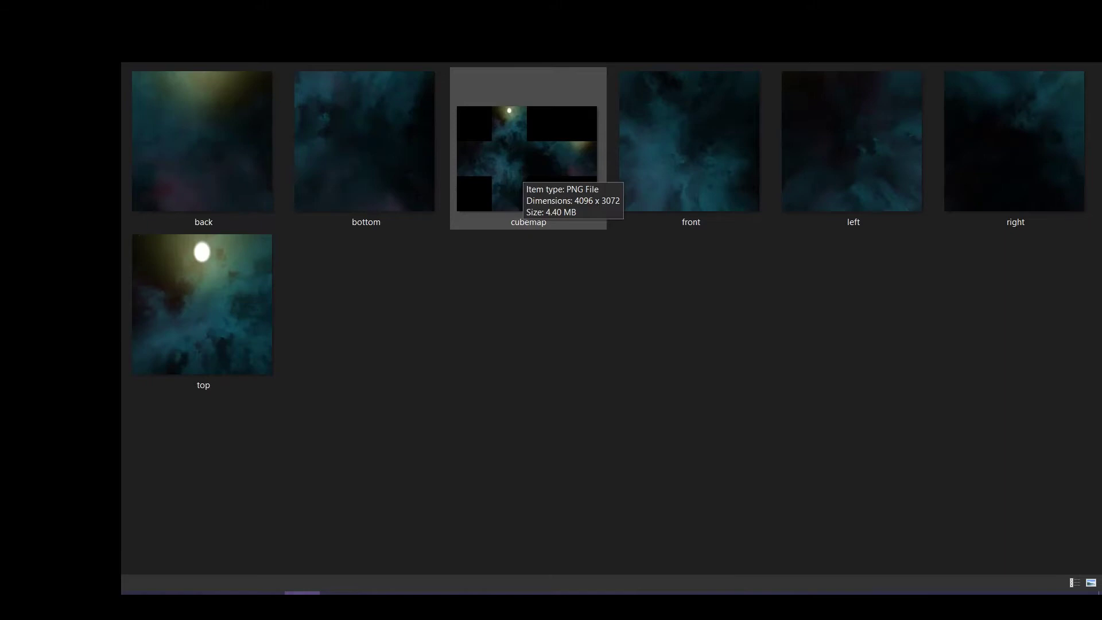
click(691, 148)
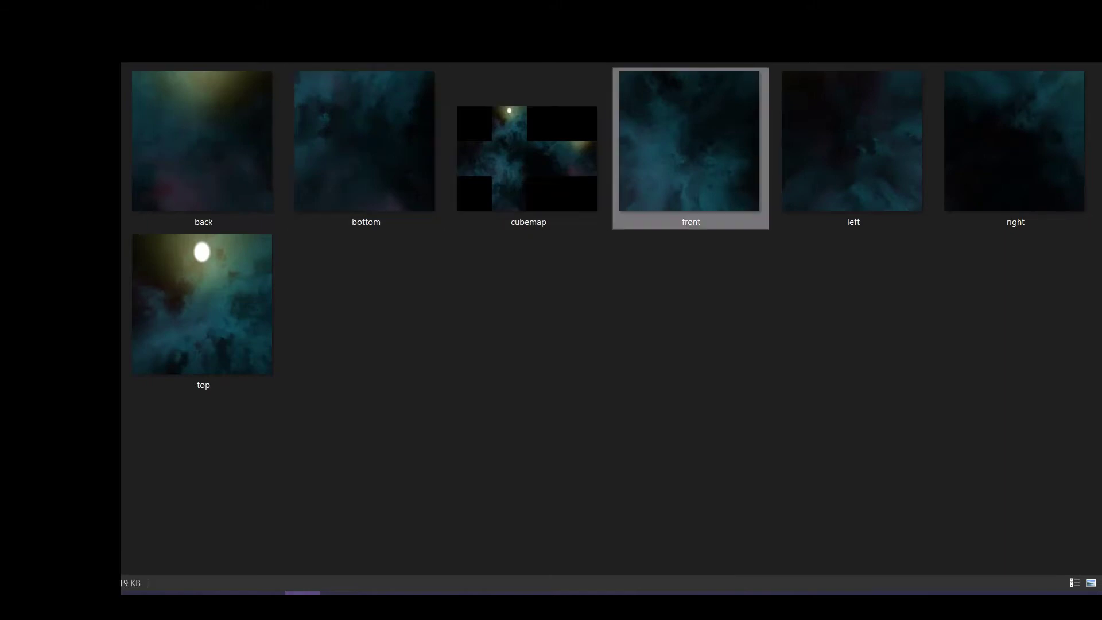
click(854, 148)
click(1016, 148)
click(366, 148)
click(203, 148)
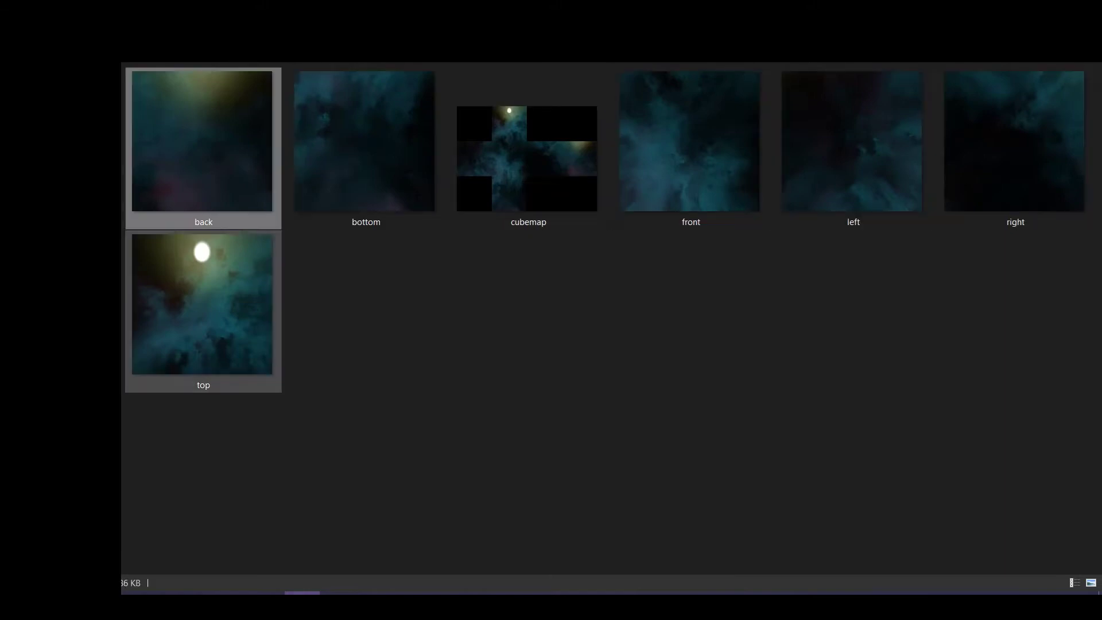
click(203, 312)
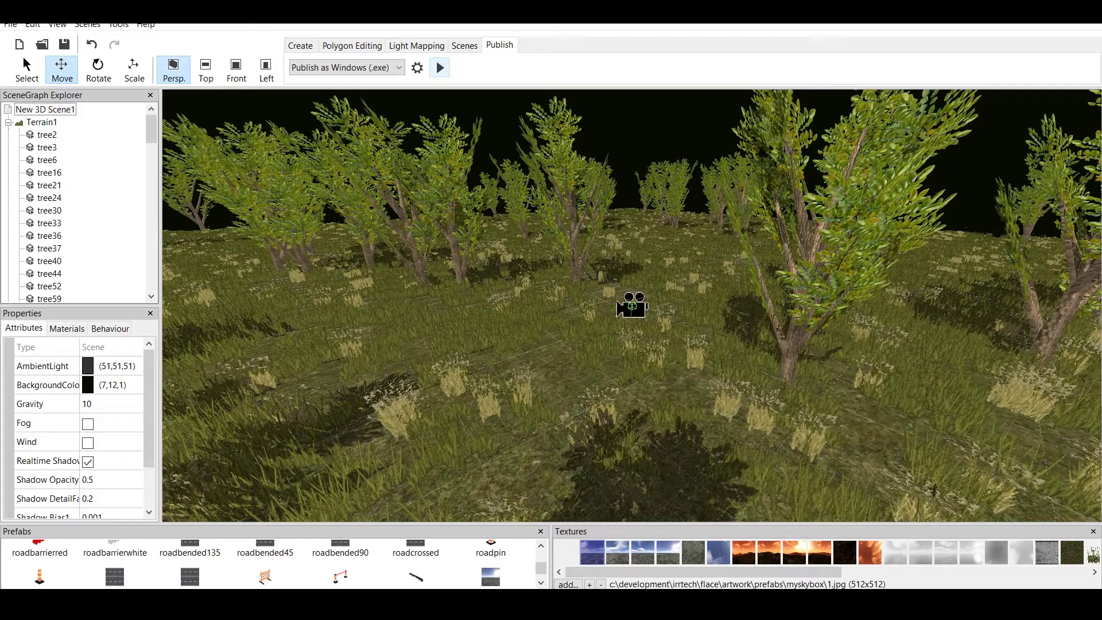
Step: Switch back to CopperCube and empty the scene by deleting the terrain, directional light and camera
click(42, 122)
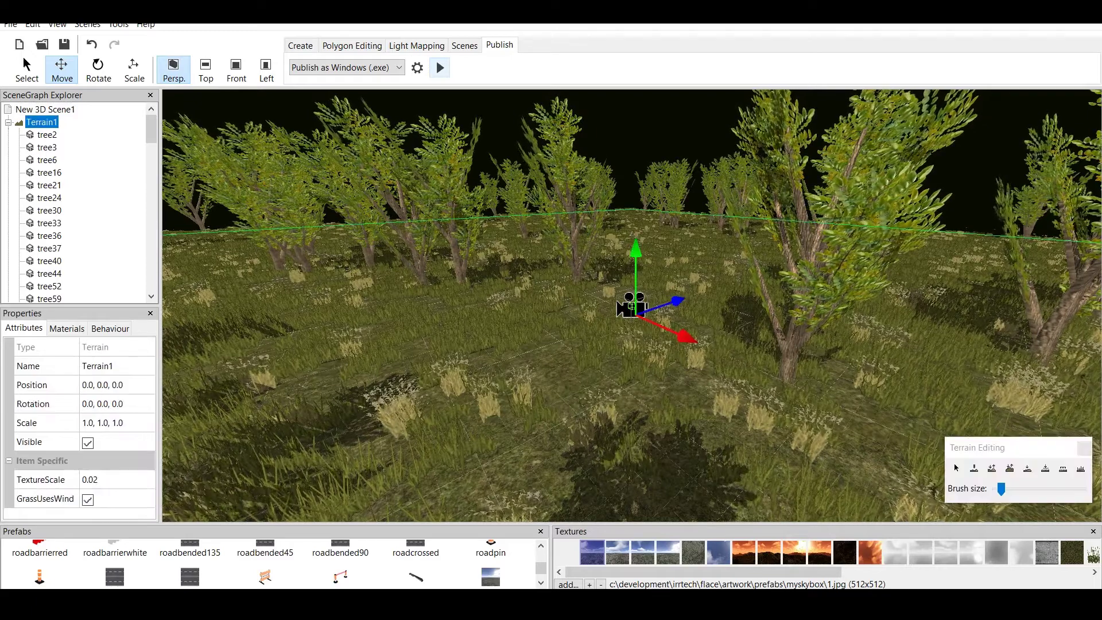
right_click(64, 121)
click(95, 142)
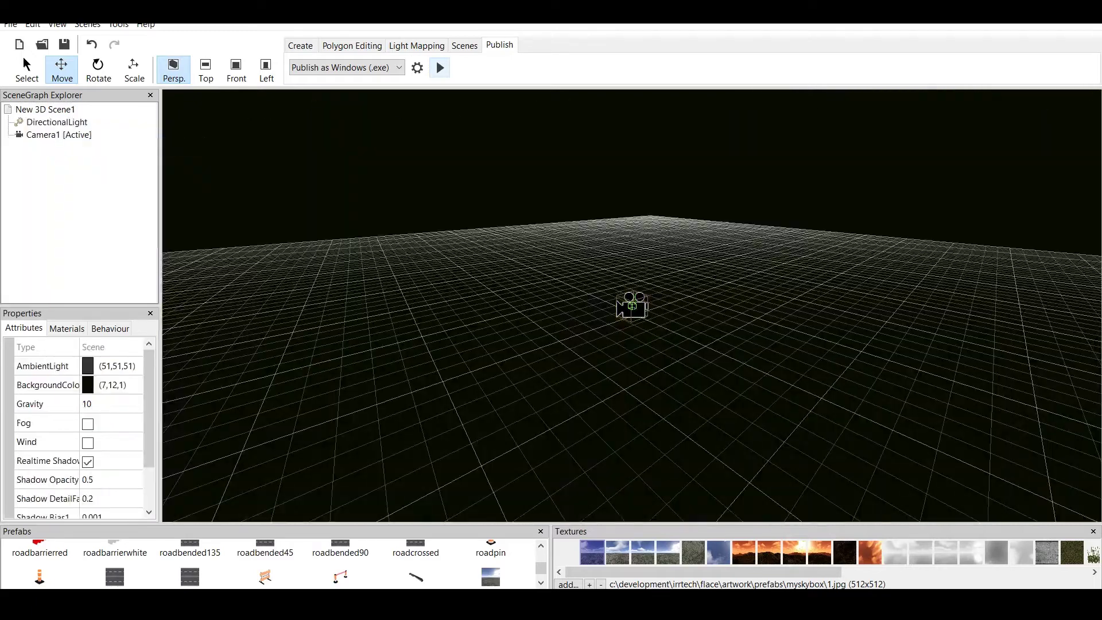
right_click(63, 122)
click(87, 140)
click(57, 122)
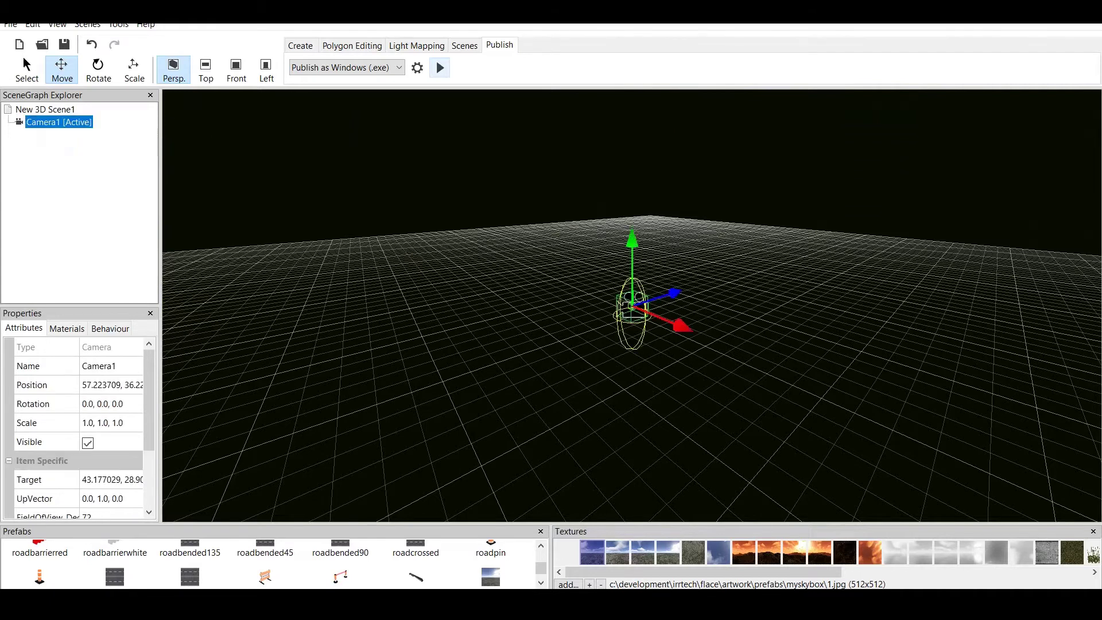
right_click(61, 122)
click(86, 142)
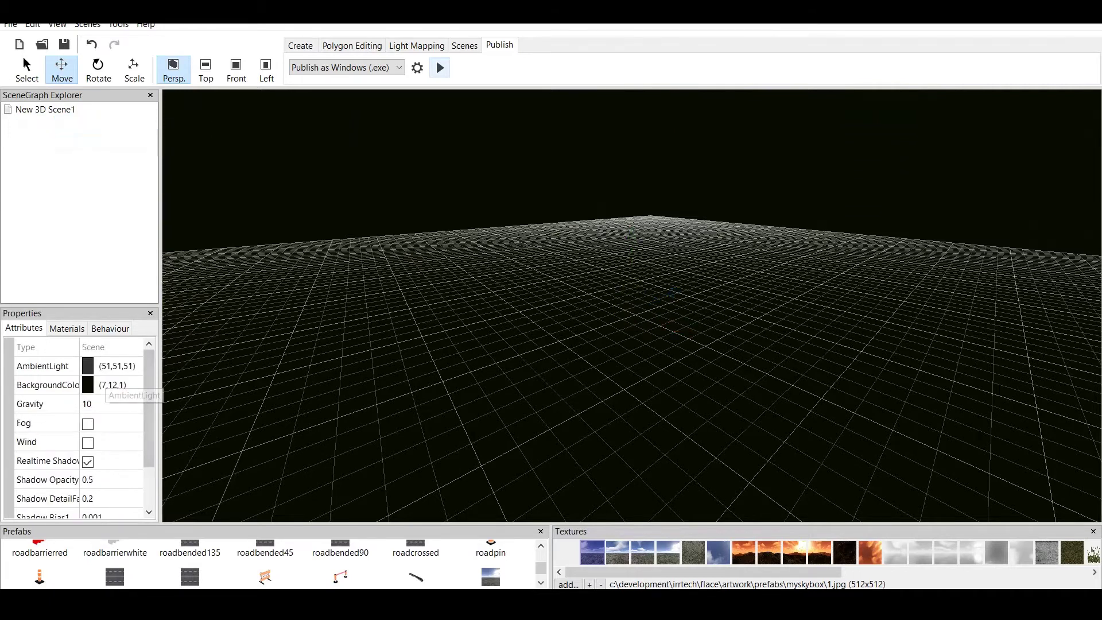
Step: Set the scene's background color to dark green (29,49,4)
click(112, 384)
click(134, 385)
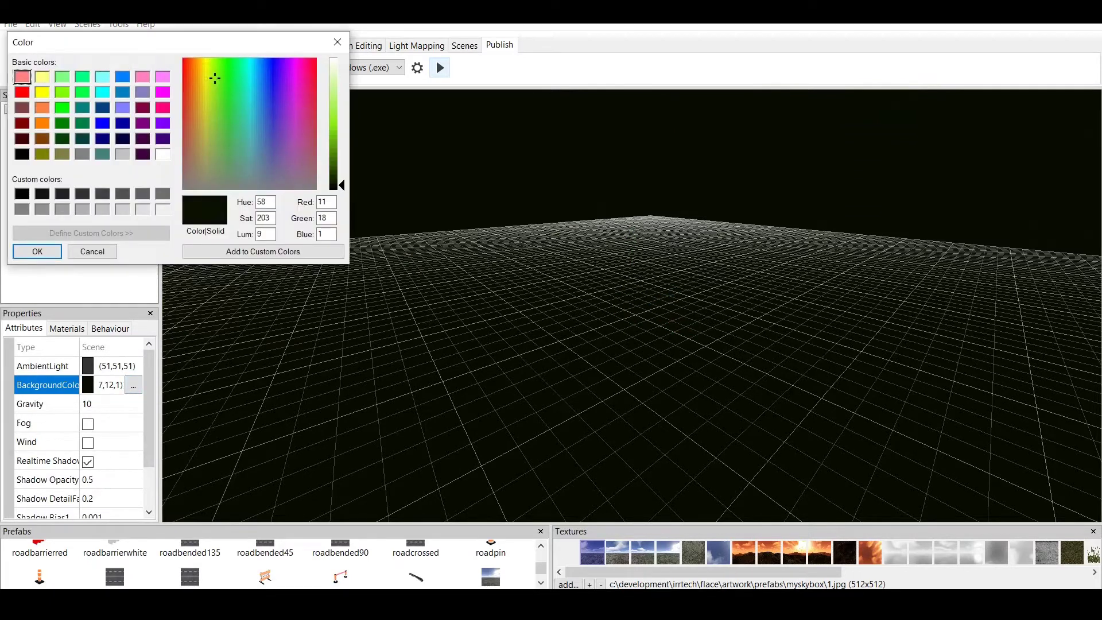
drag(341, 185, 333, 173)
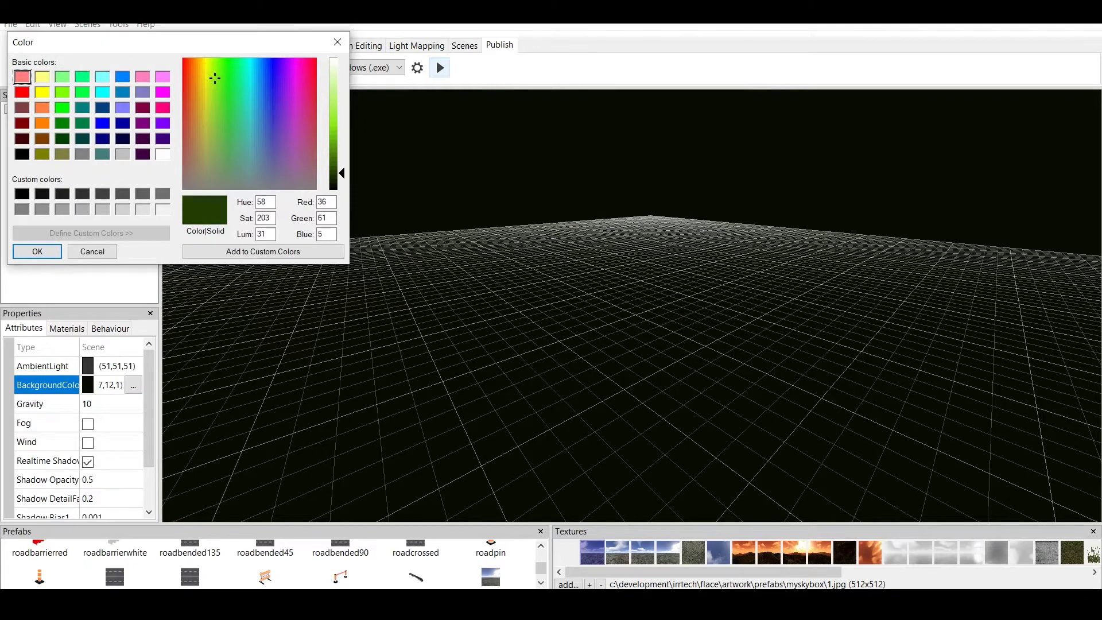
key(Return)
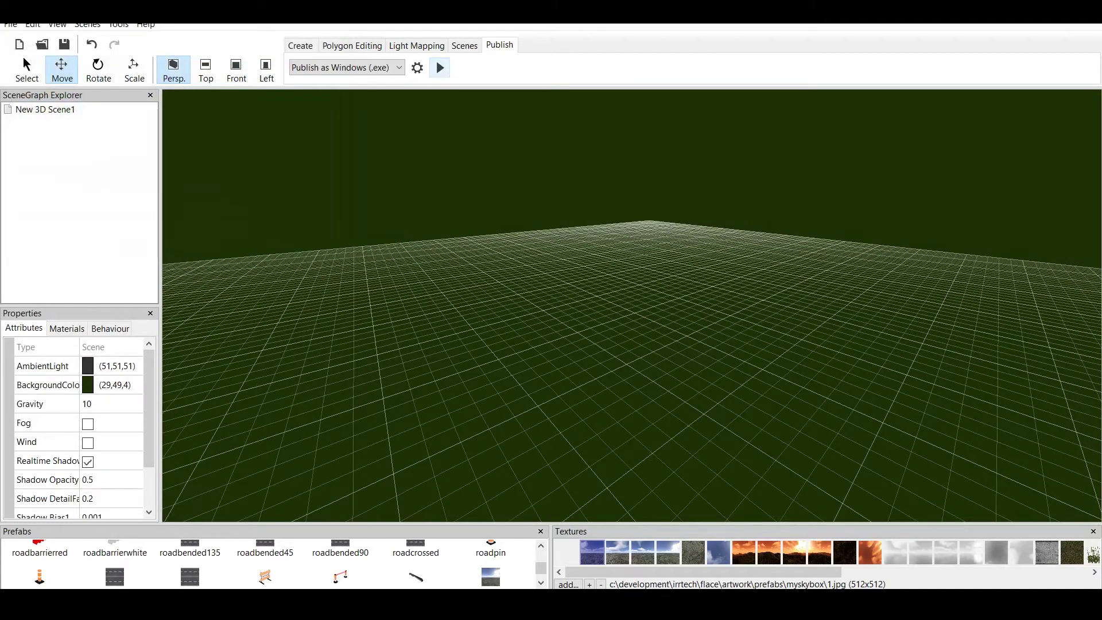
Step: Enlarge the Prefabs and Textures areas to show more prefabs and textures
drag(551, 524, 551, 458)
scroll(275, 531, up, 10)
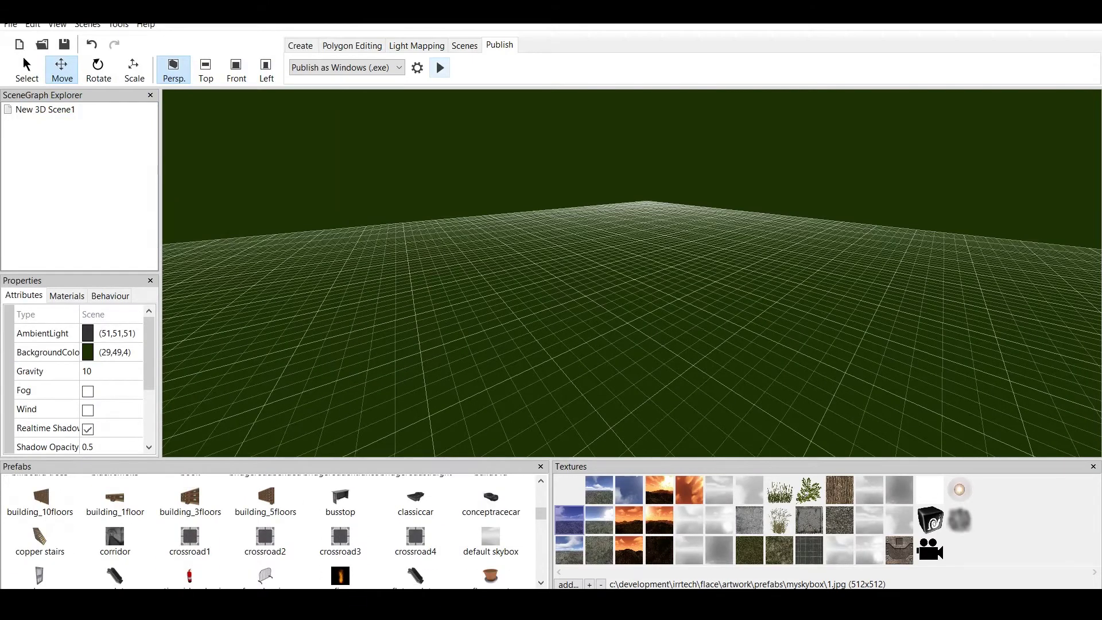
Step: Add the default skybox prefab to the empty scene and display its materials
double_click(490, 541)
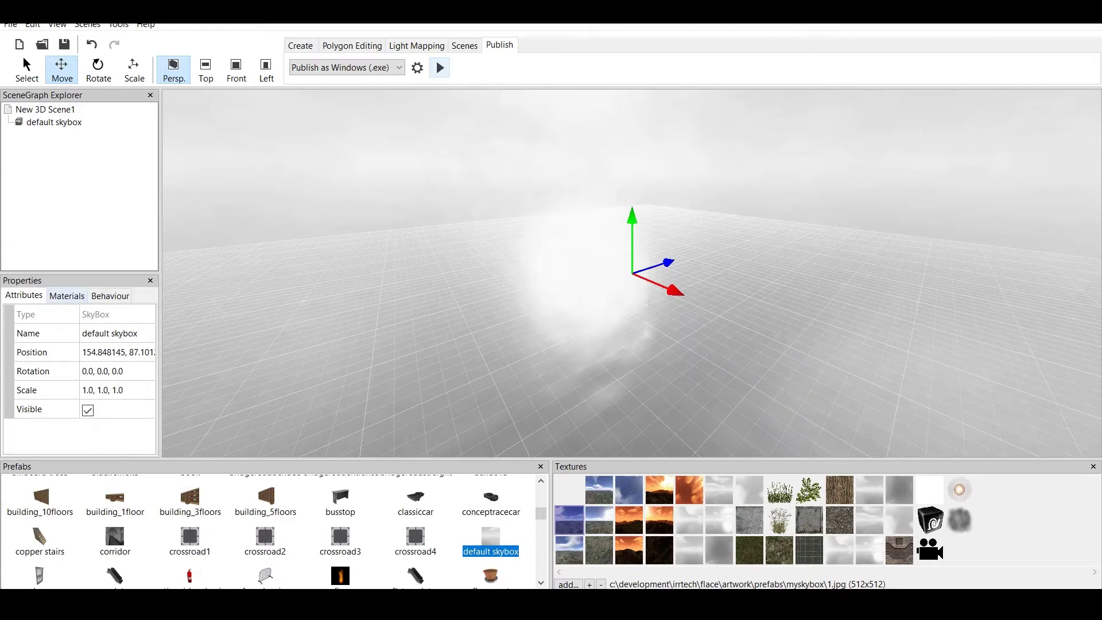
click(66, 296)
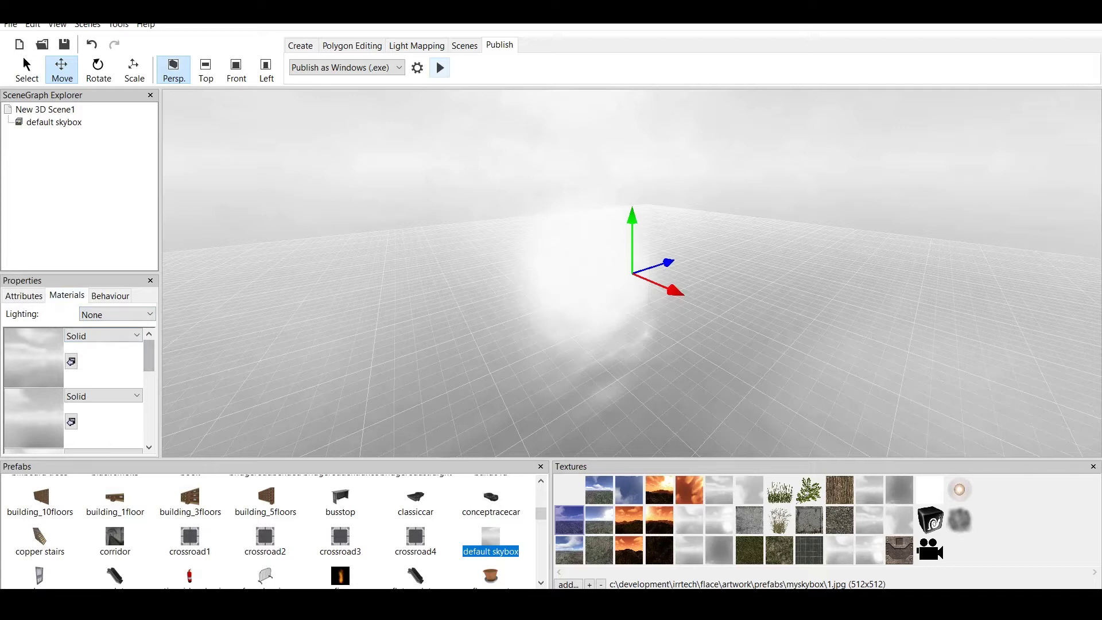
Step: Examine the texture slots of the default skybox's materials from the first to the last
scroll(148, 359, down, 2)
drag(149, 361, 149, 398)
scroll(80, 390, down, 3)
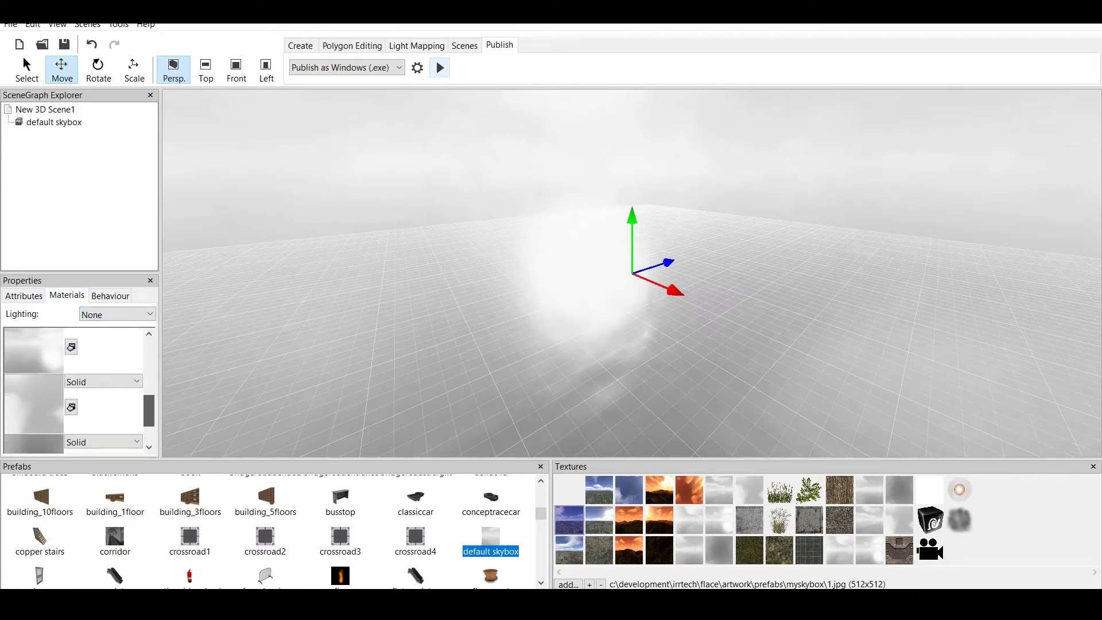
scroll(80, 391, up, 8)
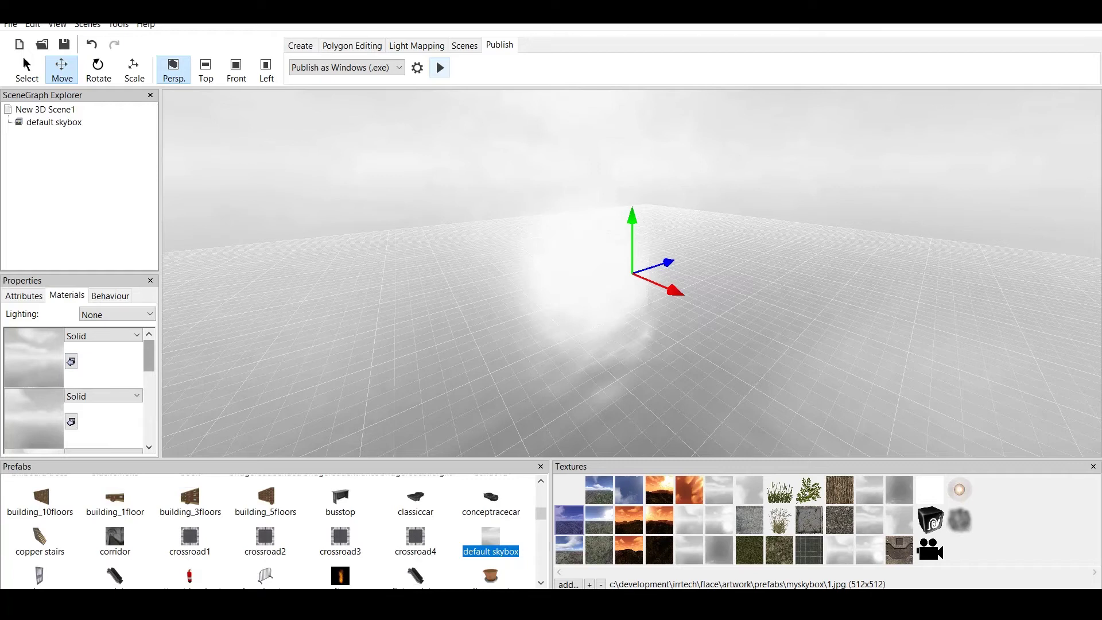
drag(148, 356, 149, 369)
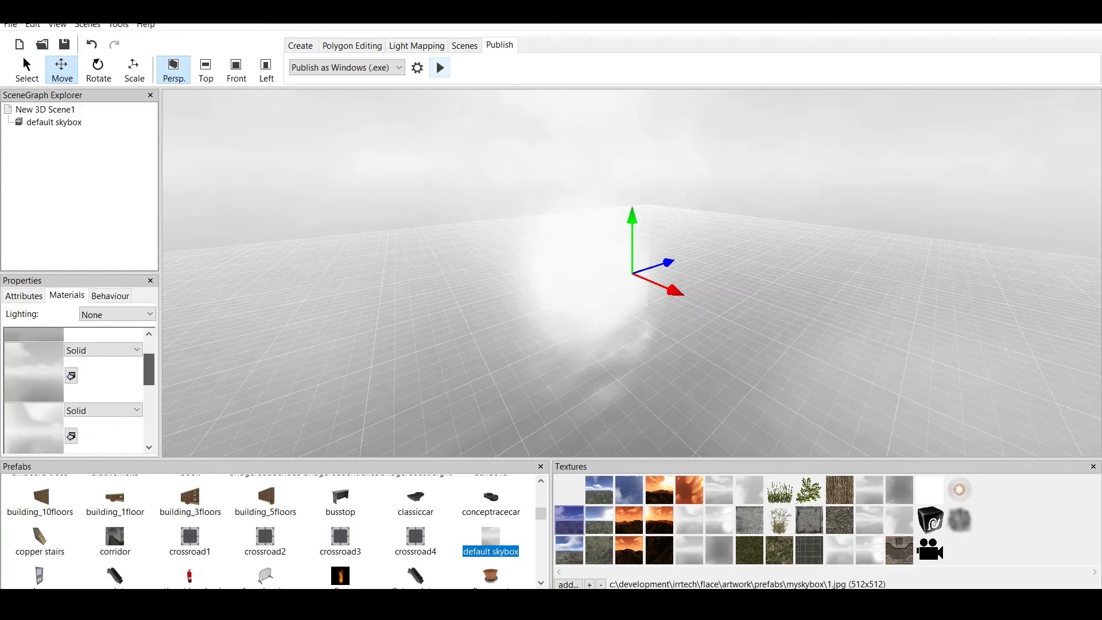
scroll(79, 390, down, 1)
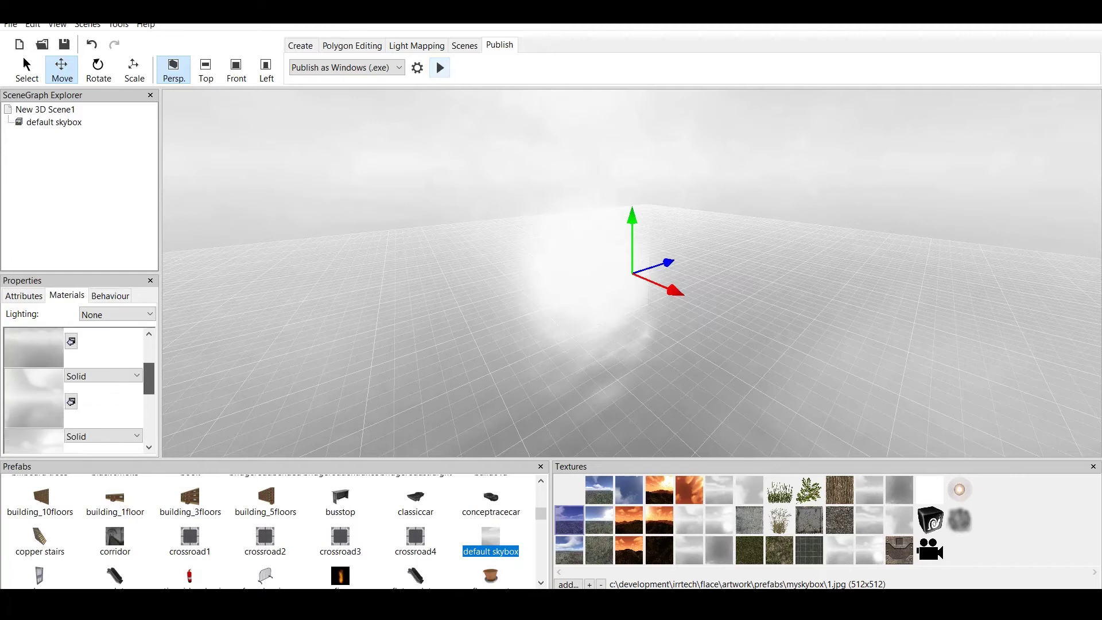
scroll(79, 390, down, 2)
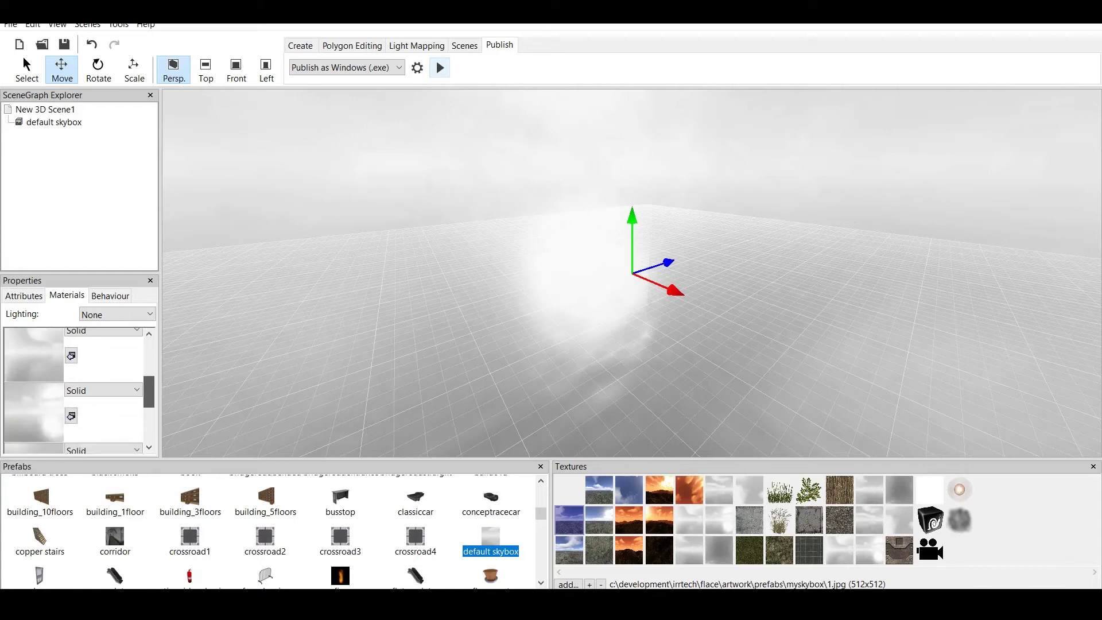
scroll(79, 390, down, 2)
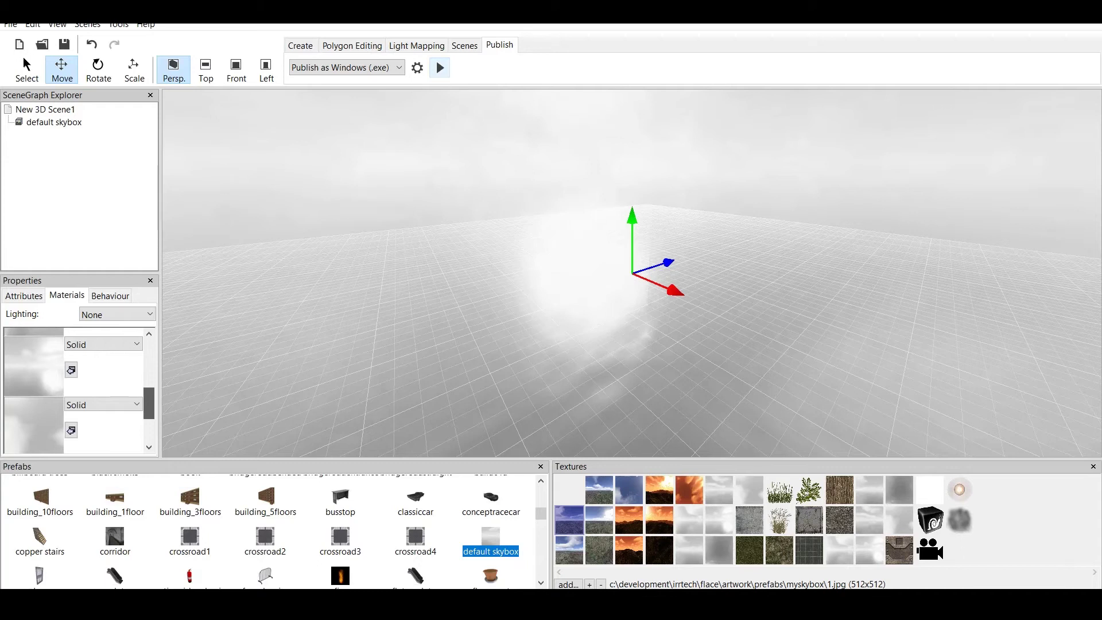
scroll(80, 391, down, 1)
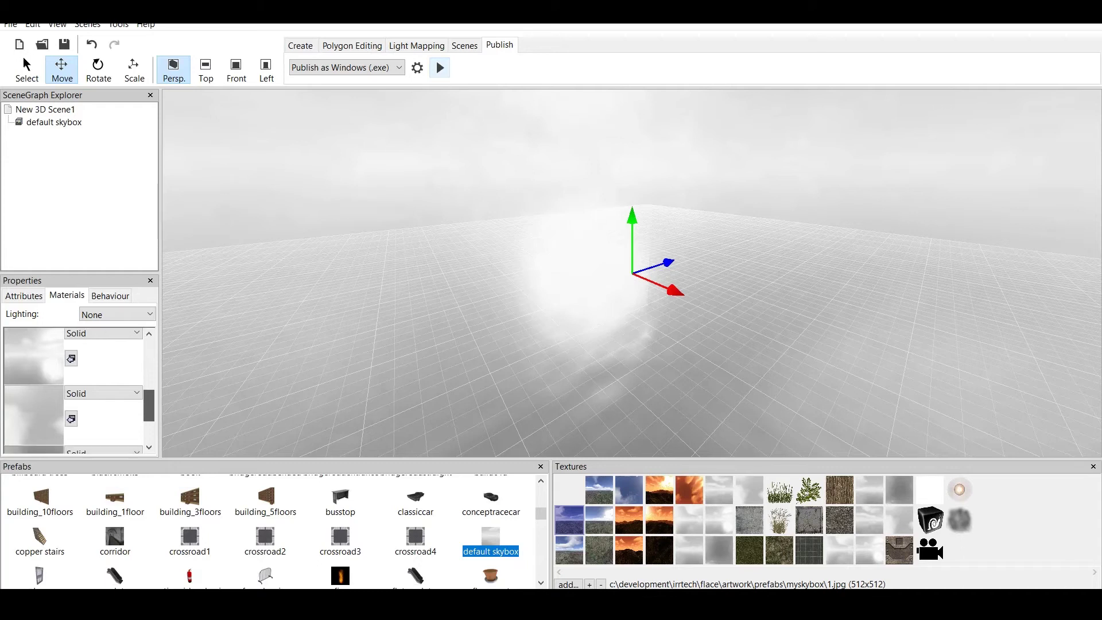
scroll(79, 390, down, 3)
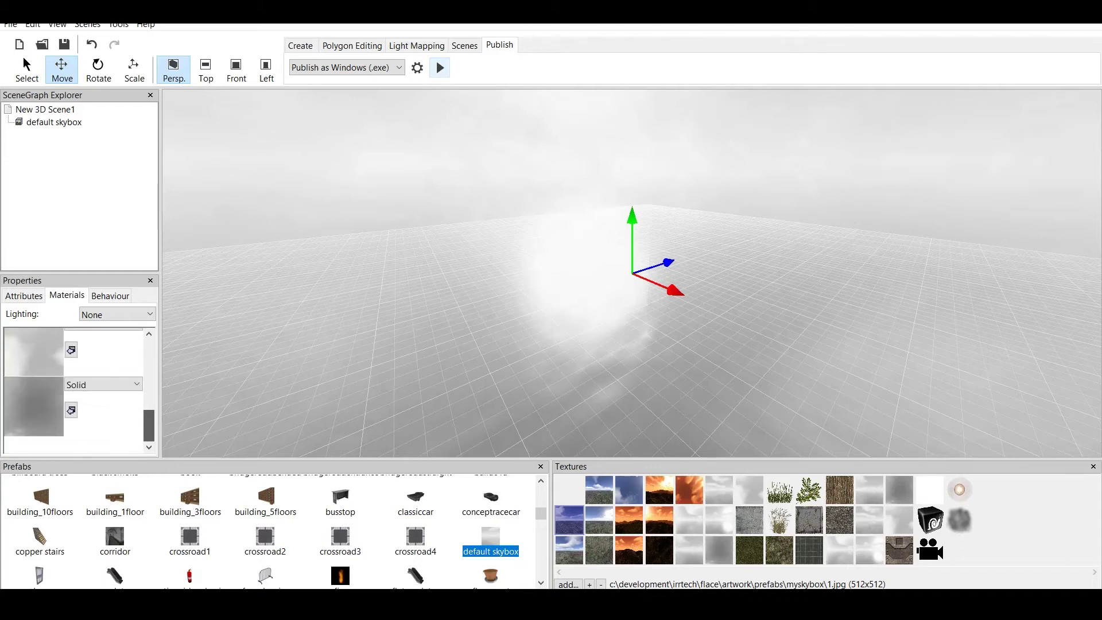
scroll(79, 391, up, 5)
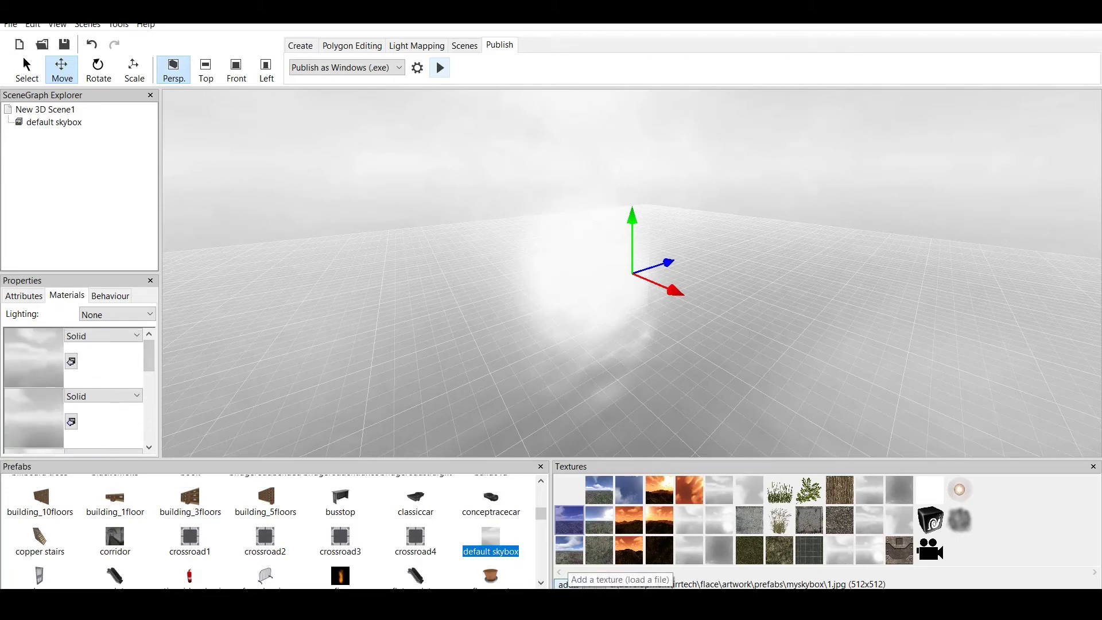
Step: Load the right skybox image as a texture and assign it to the skybox's first material slot
click(568, 584)
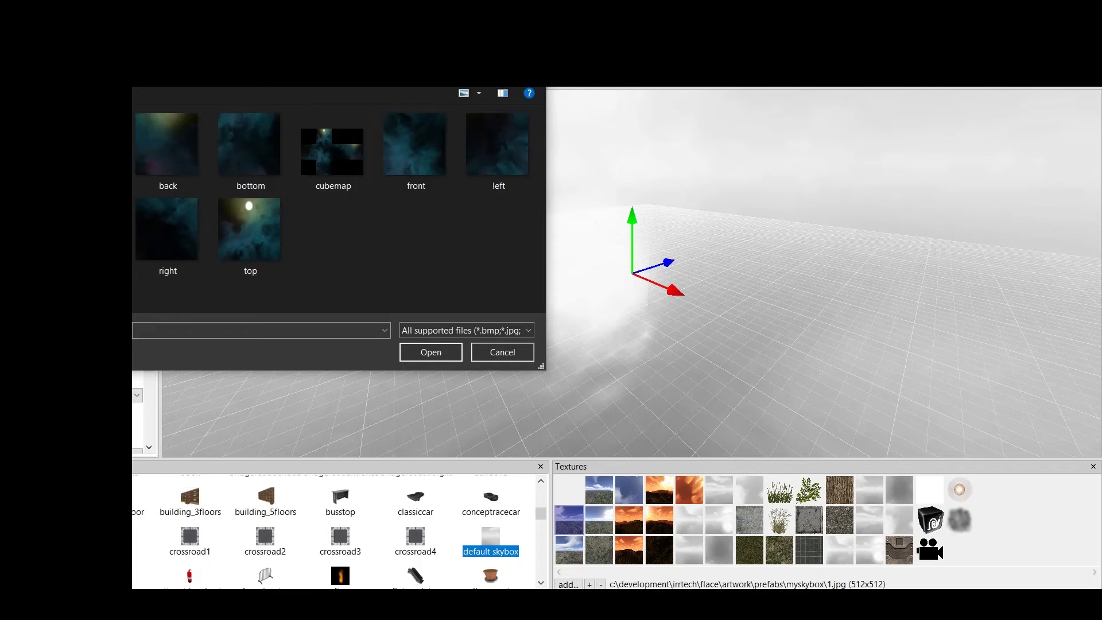
click(167, 230)
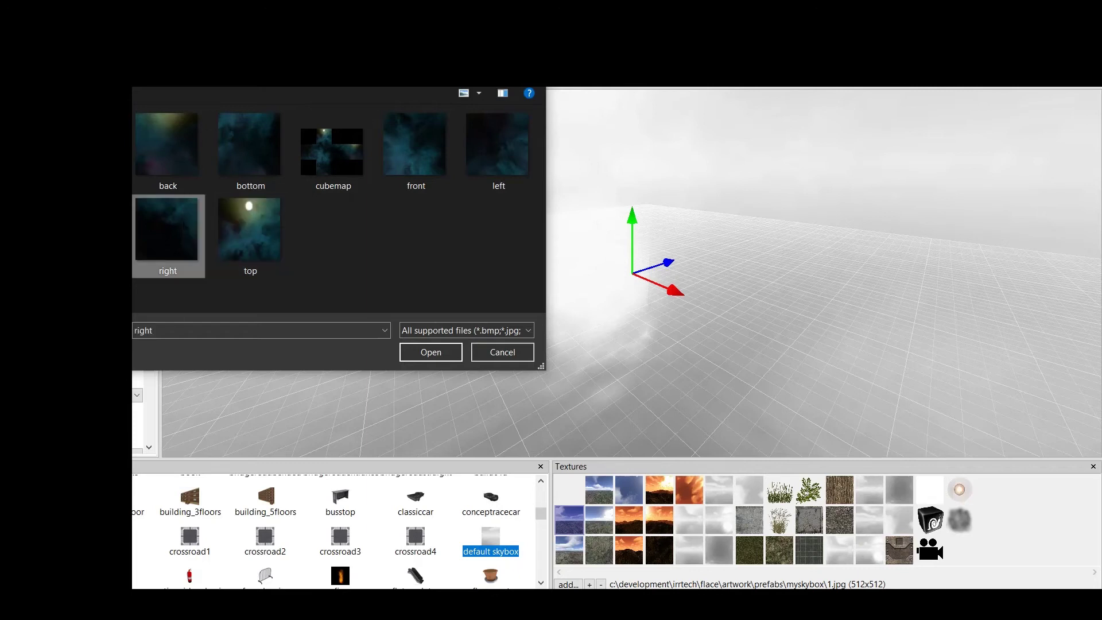
click(431, 352)
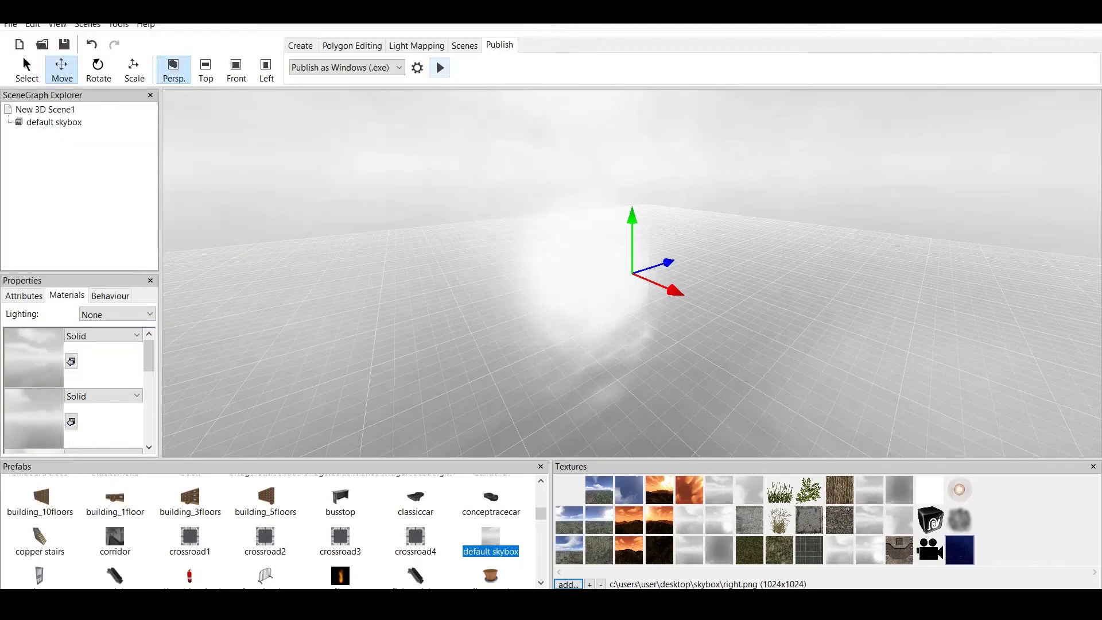
click(71, 361)
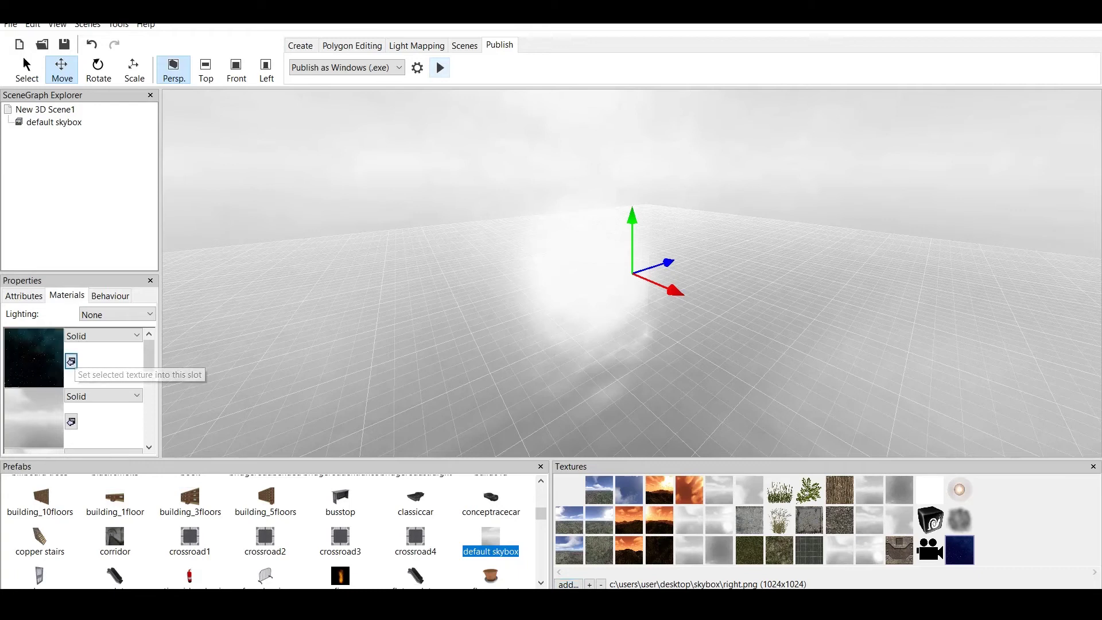
Step: Review the skybox's remaining material slots and return the last slot's material type to Solid
scroll(79, 390, down, 1)
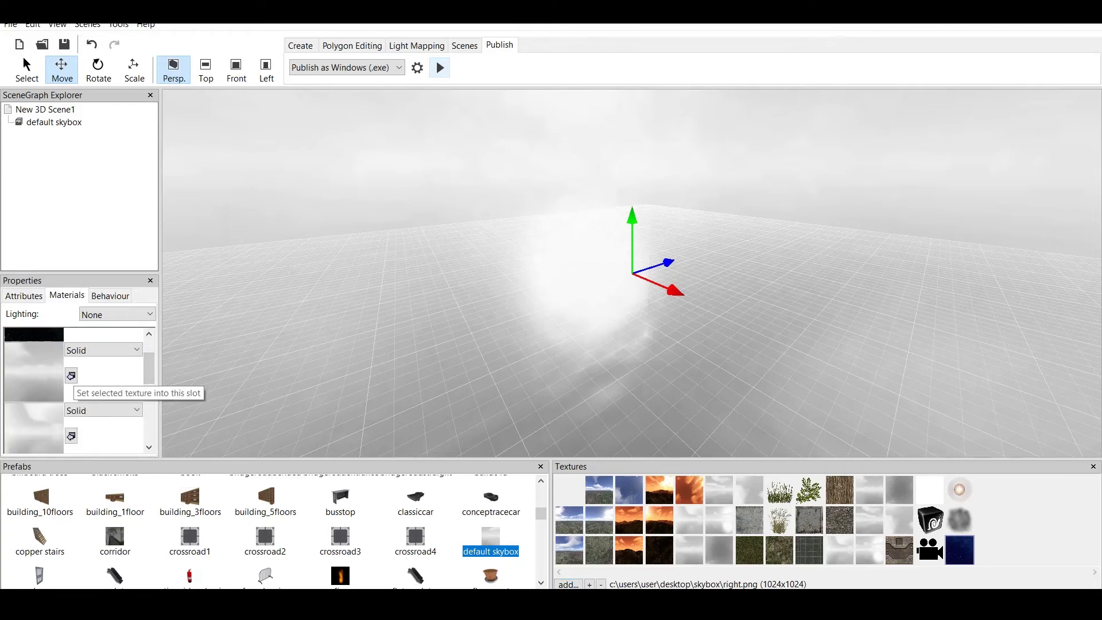
scroll(79, 391, down, 1)
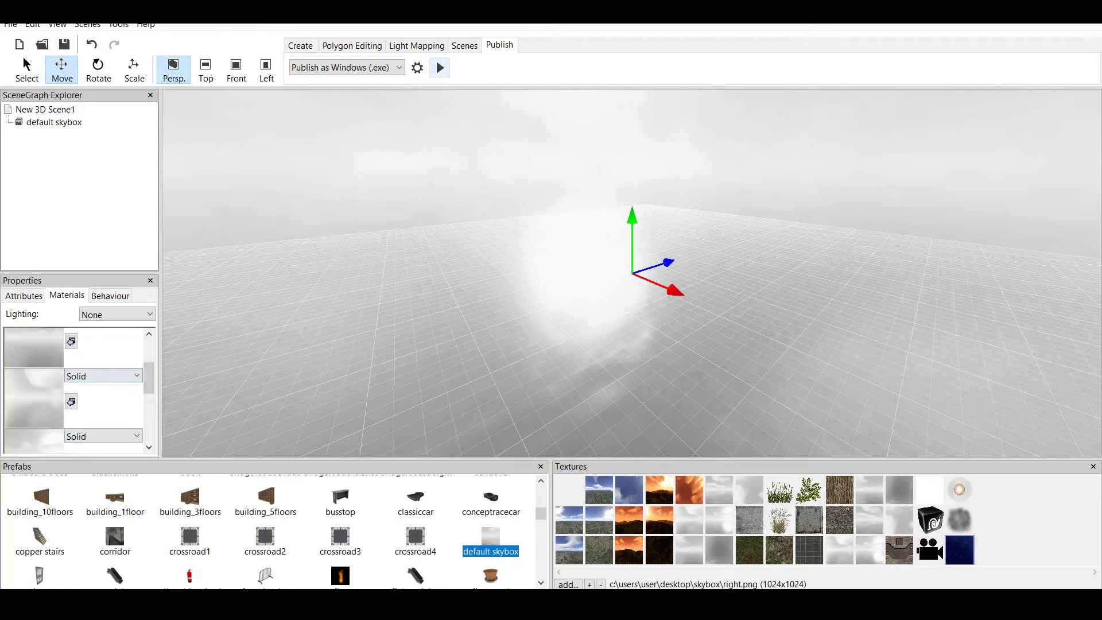
scroll(72, 401, down, 1)
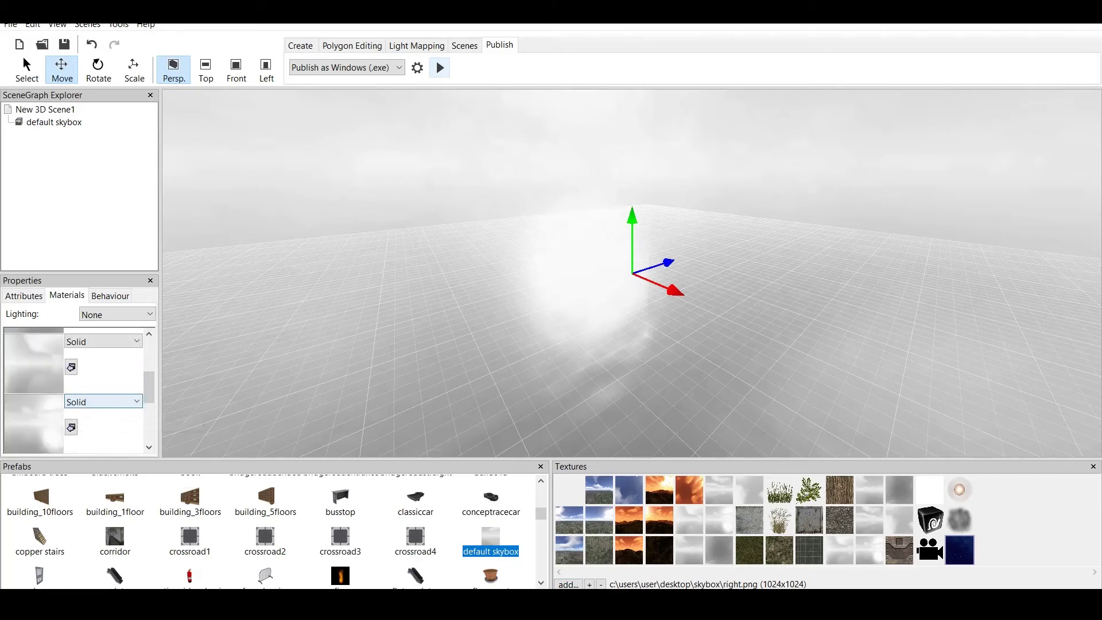
scroll(75, 390, down, 1)
scroll(76, 421, down, 2)
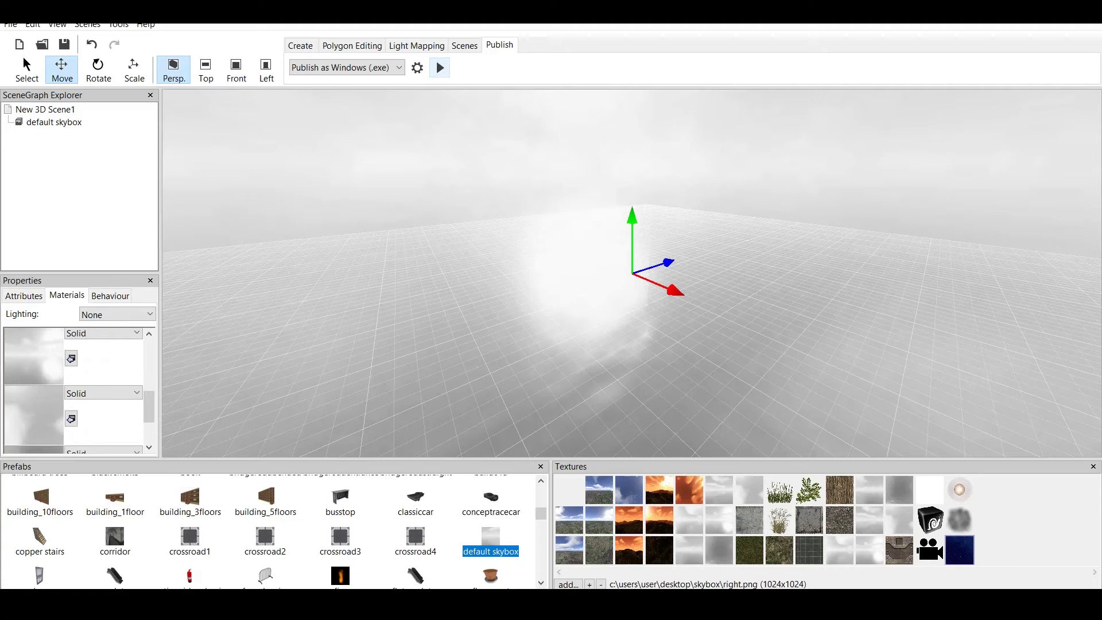
scroll(76, 421, down, 2)
click(77, 419)
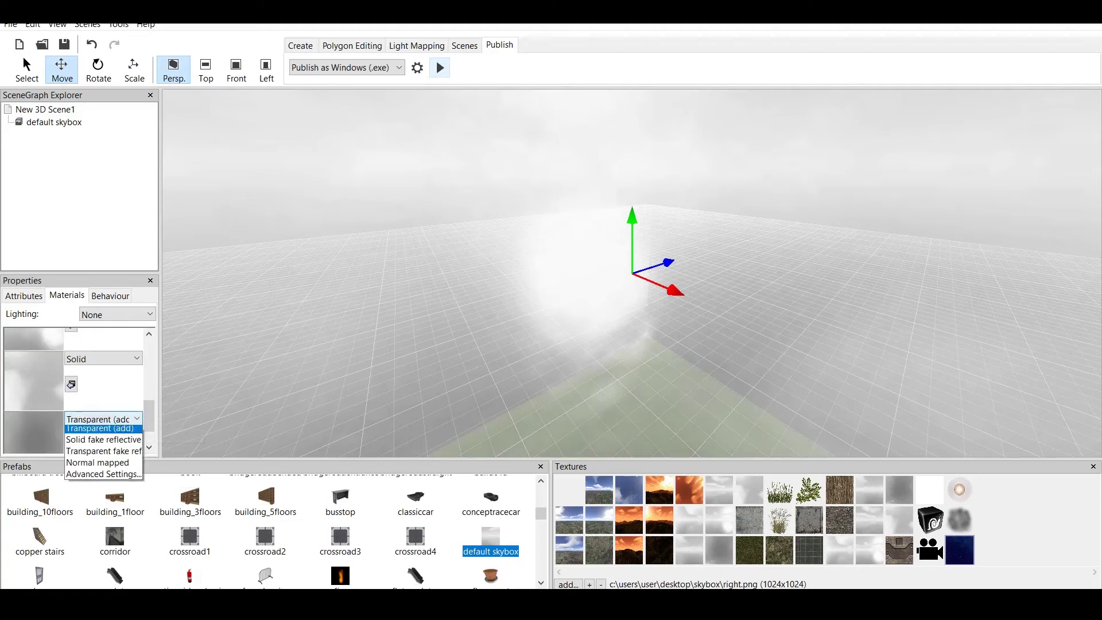
click(79, 432)
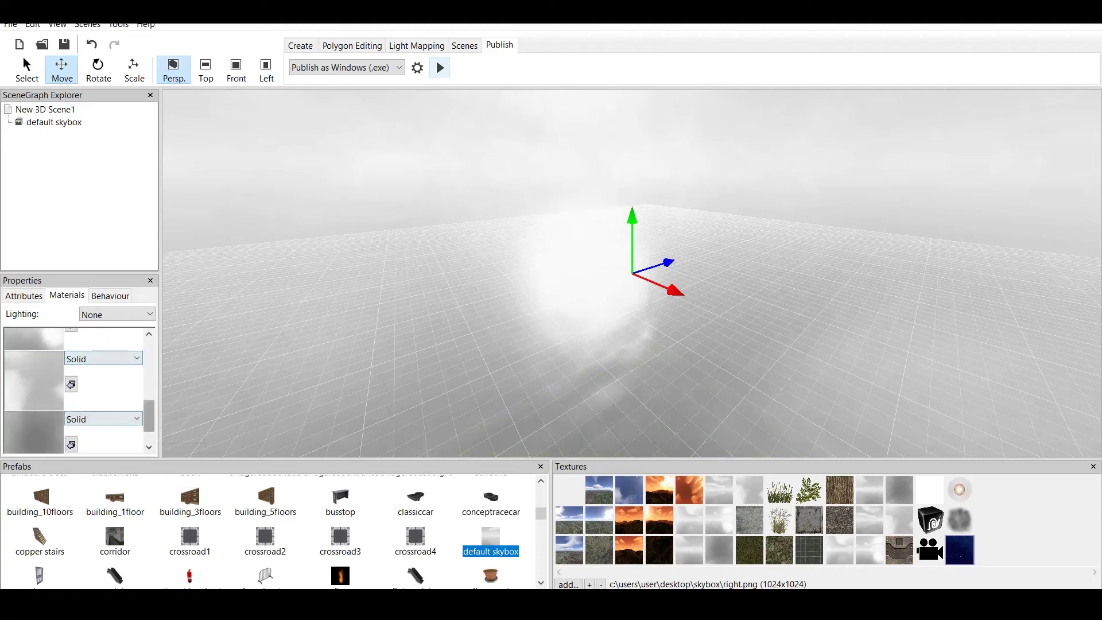
scroll(74, 390, up, 4)
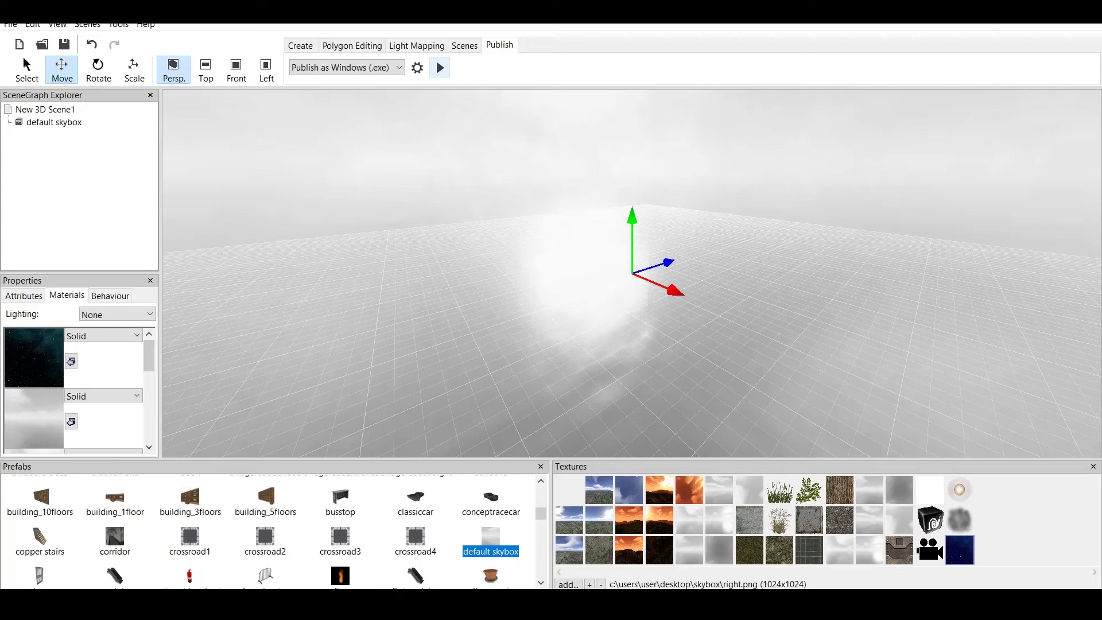
Step: Create a flat terrain with side length 1500, tile size 20, trees and grass
drag(631, 273, 724, 333)
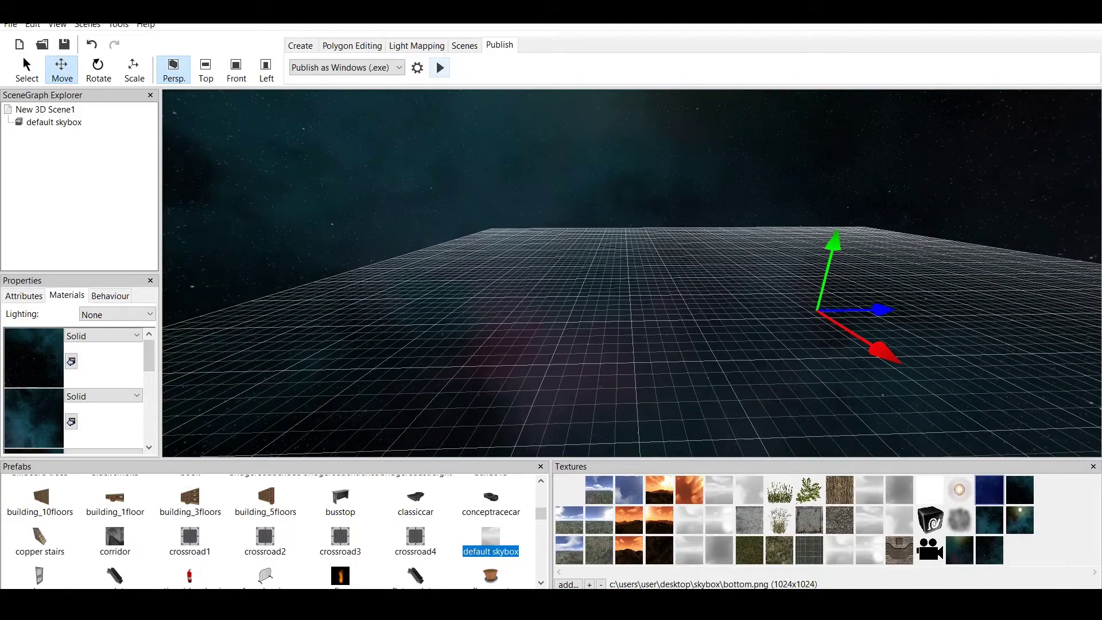
click(301, 45)
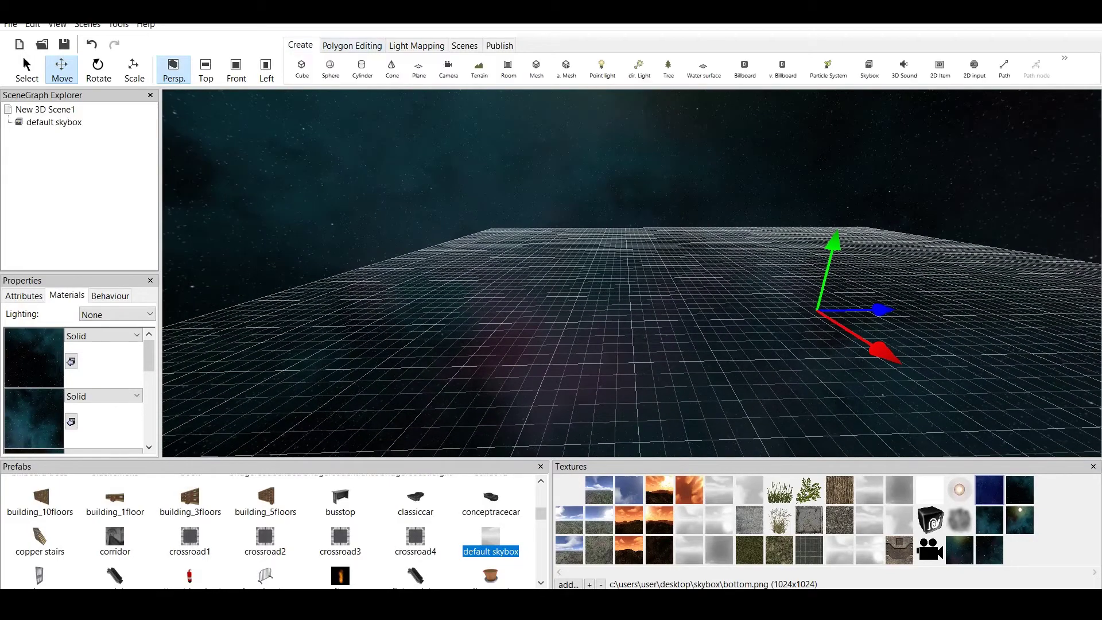
click(479, 69)
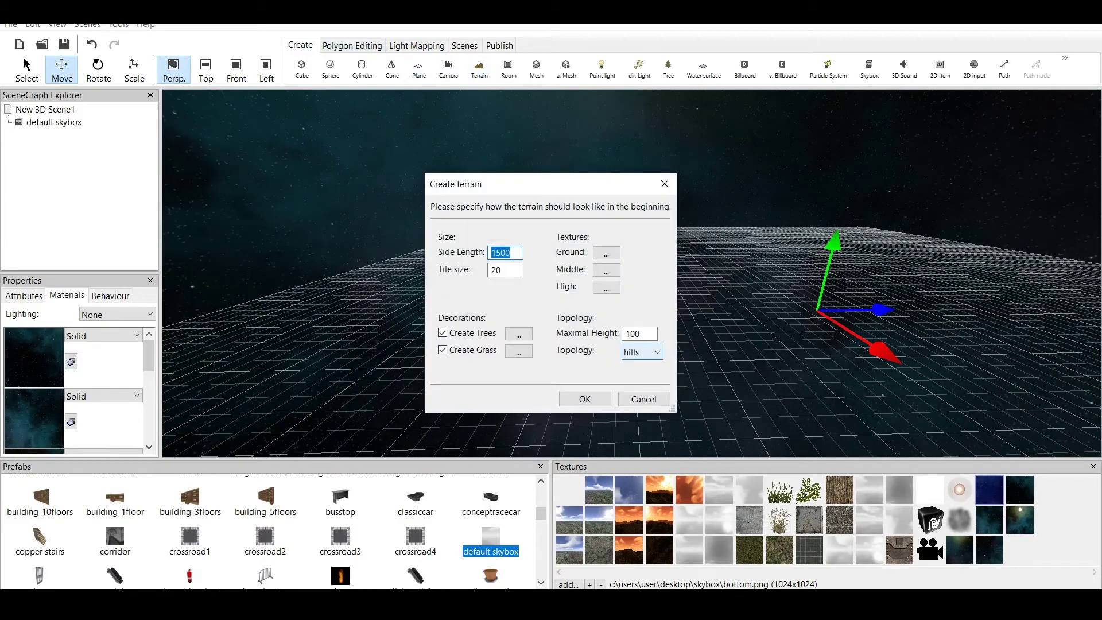
click(642, 351)
click(640, 389)
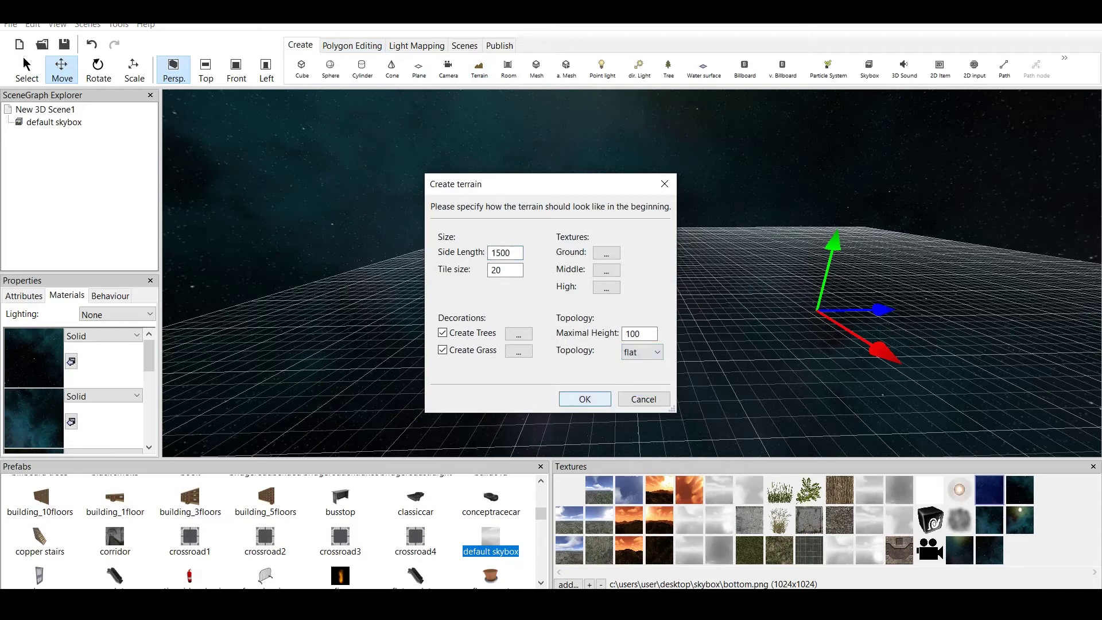
click(585, 399)
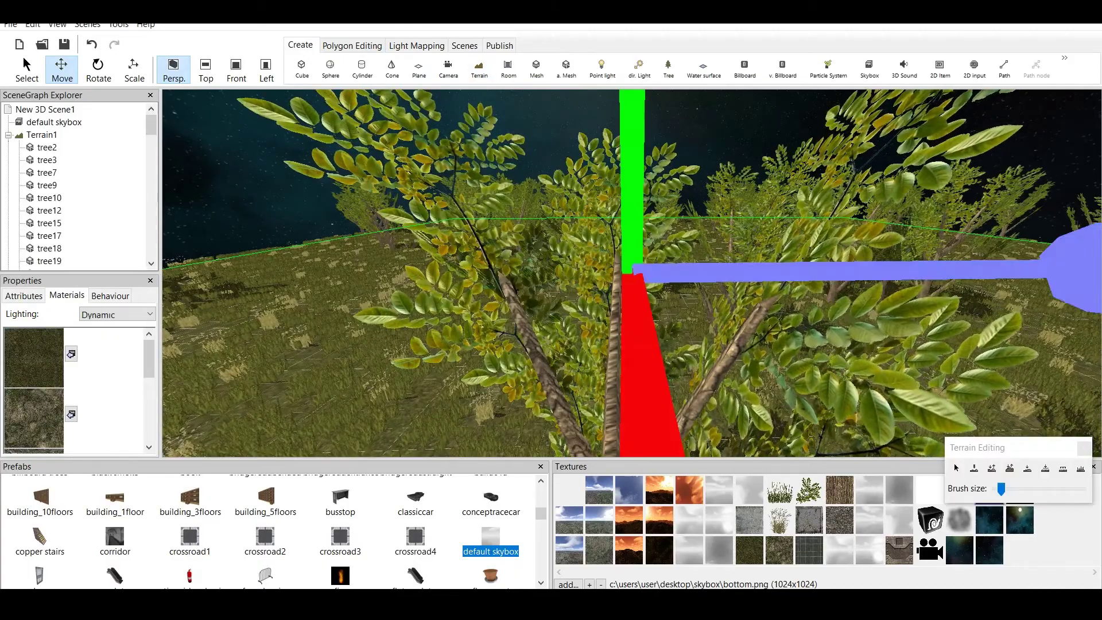
Step: Create a First Person Shooter camera on the terrain, with collision against geometry and active at scene start
scroll(632, 273, down, 3)
right_drag(632, 273, 803, 316)
middle_drag(516, 287, 676, 207)
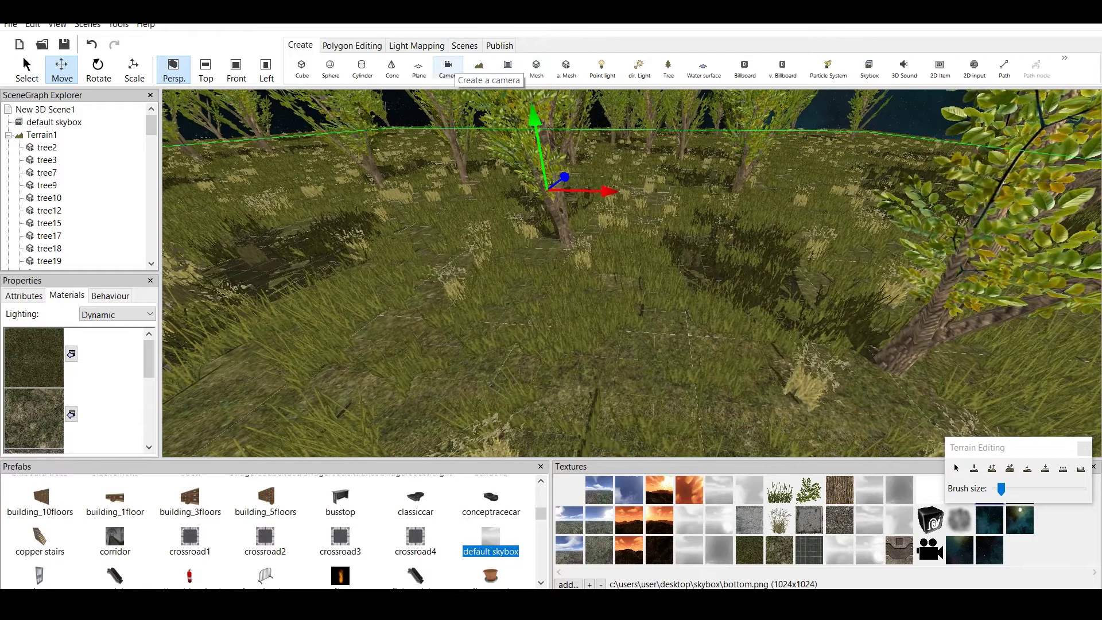
click(449, 66)
click(311, 266)
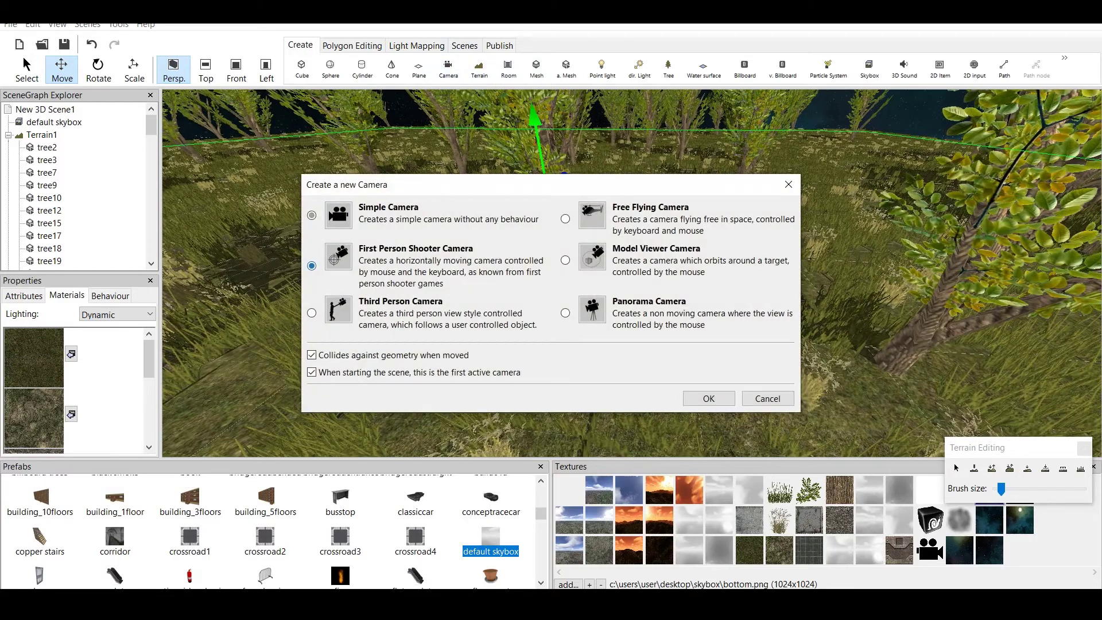
key(Return)
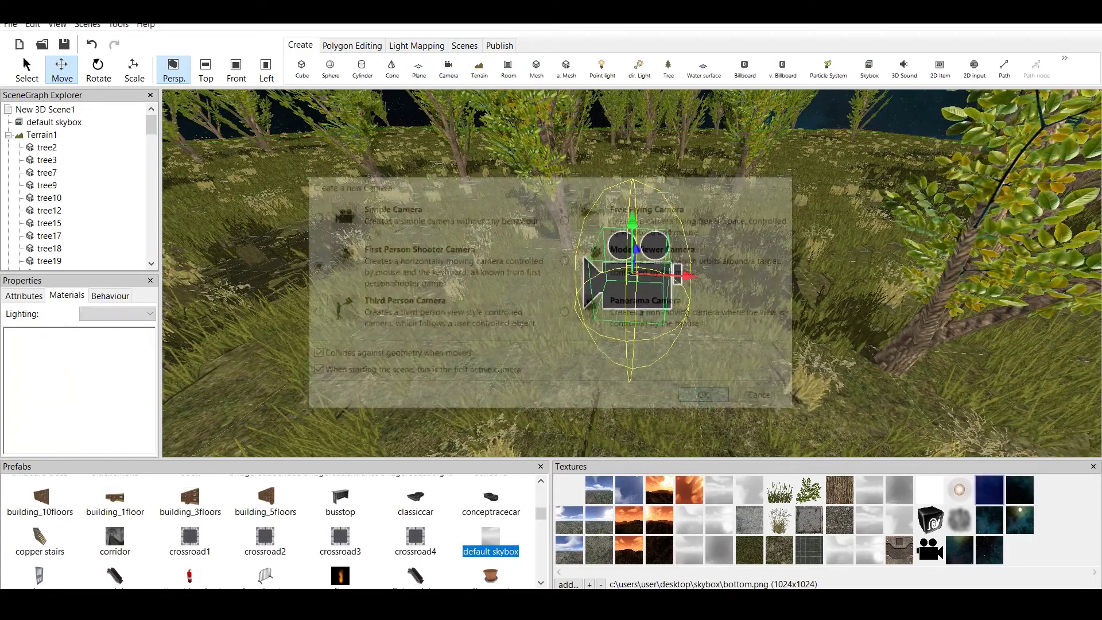
Step: Test-run the scene as a Windows application, close the test, and inspect the skybox around the terrain
click(440, 68)
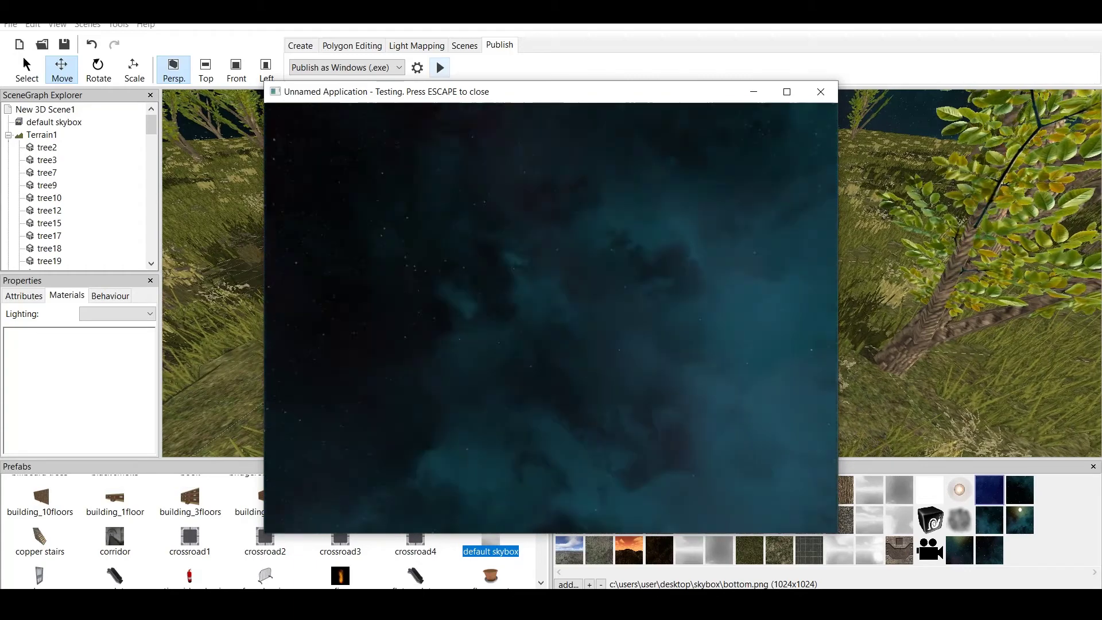
key(Escape)
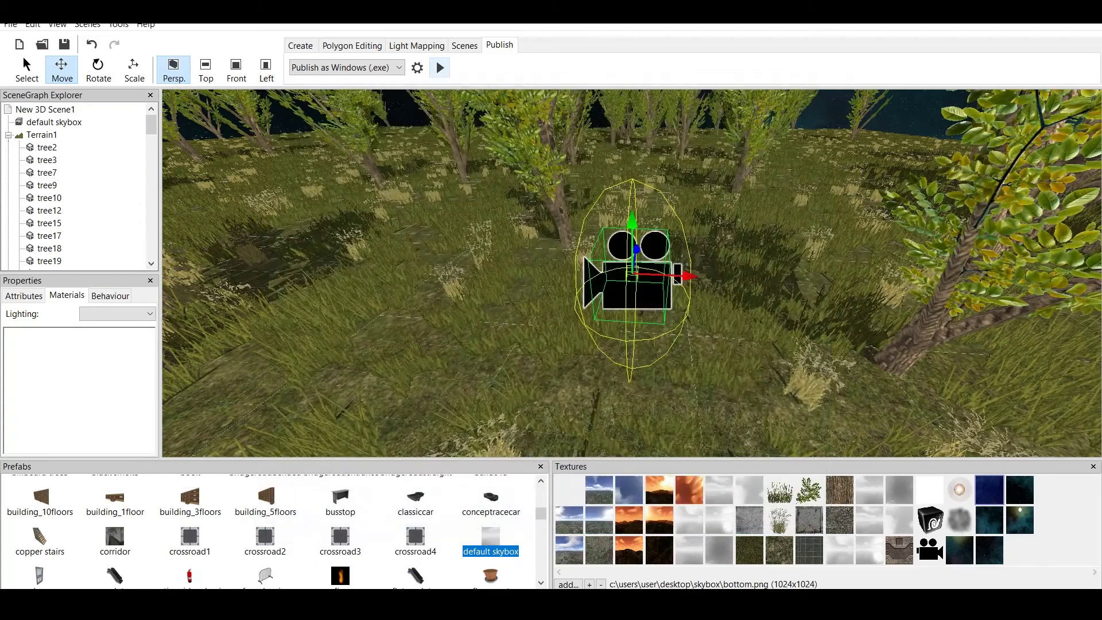
scroll(632, 275, down, 5)
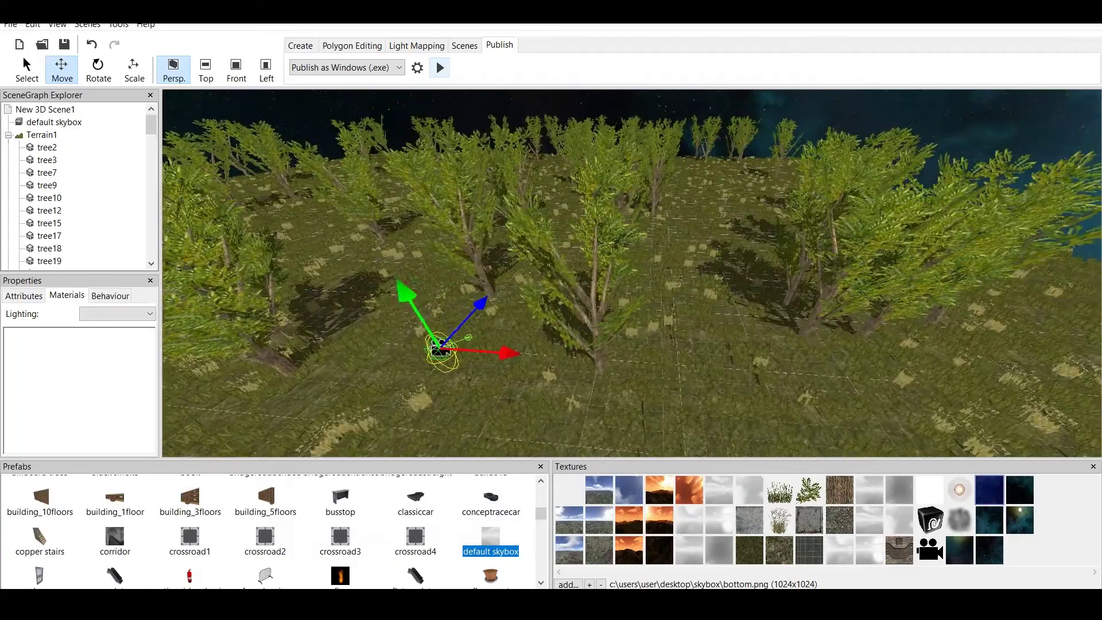
right_drag(631, 276, 711, 309)
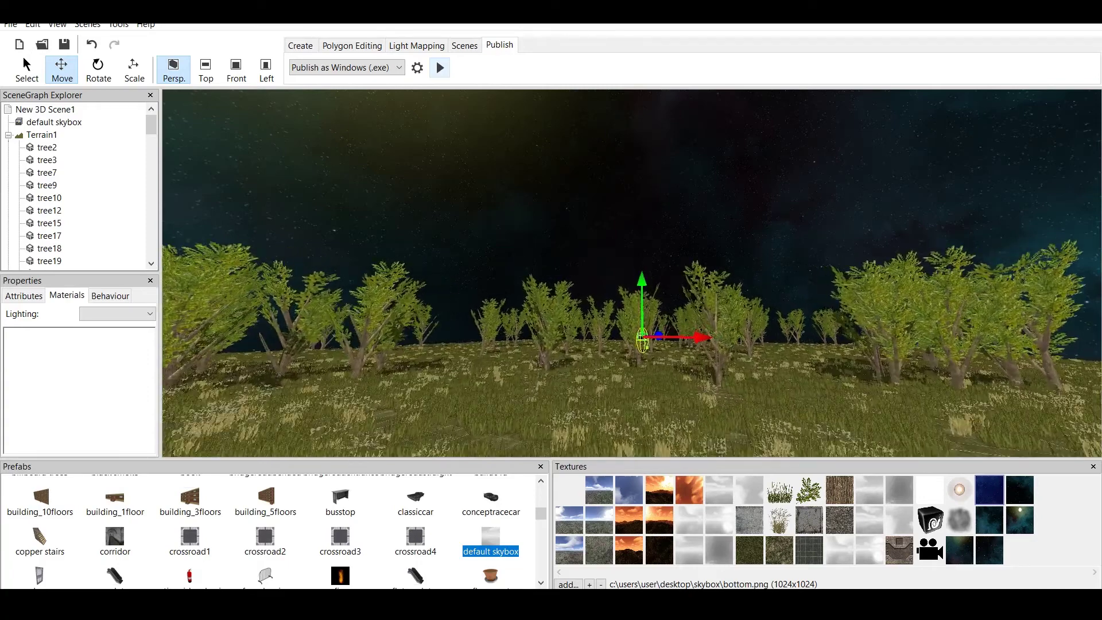
right_drag(631, 274, 702, 255)
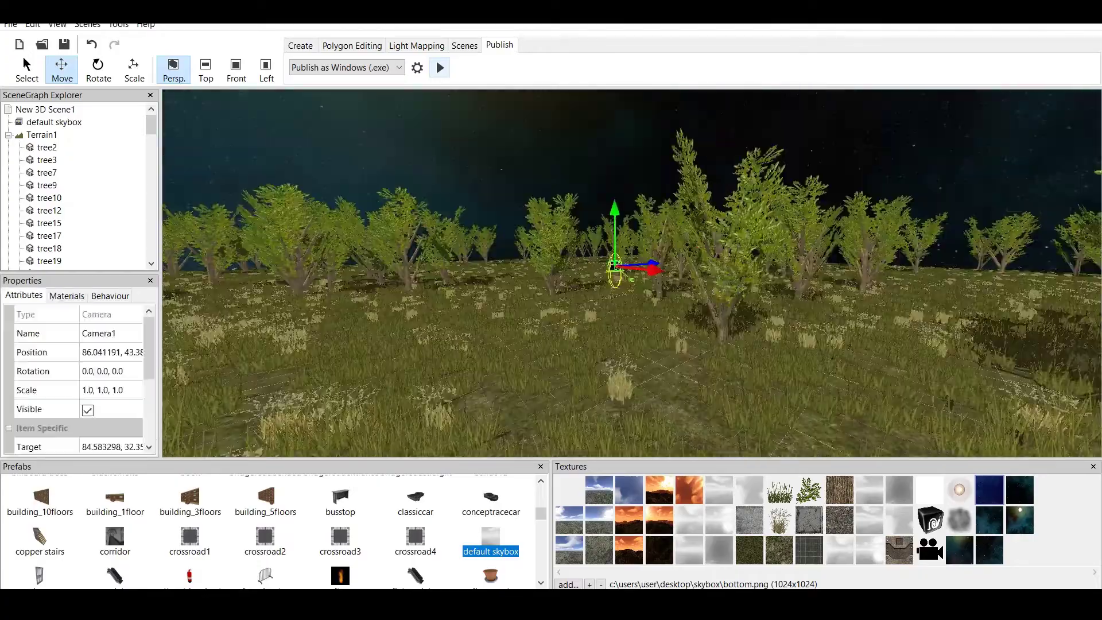
right_drag(631, 264, 562, 264)
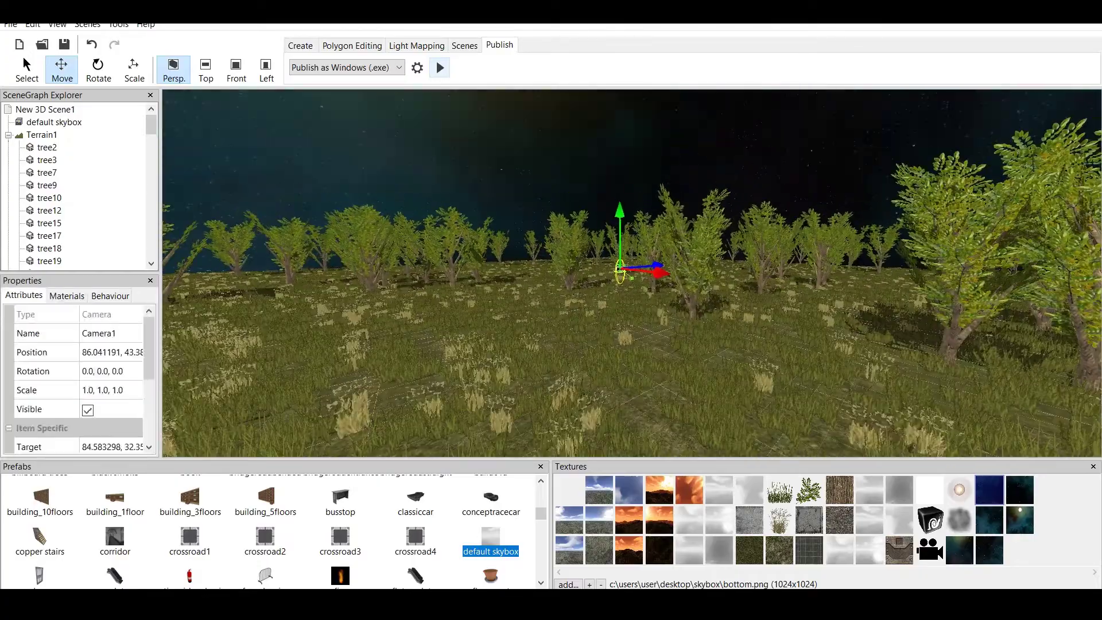